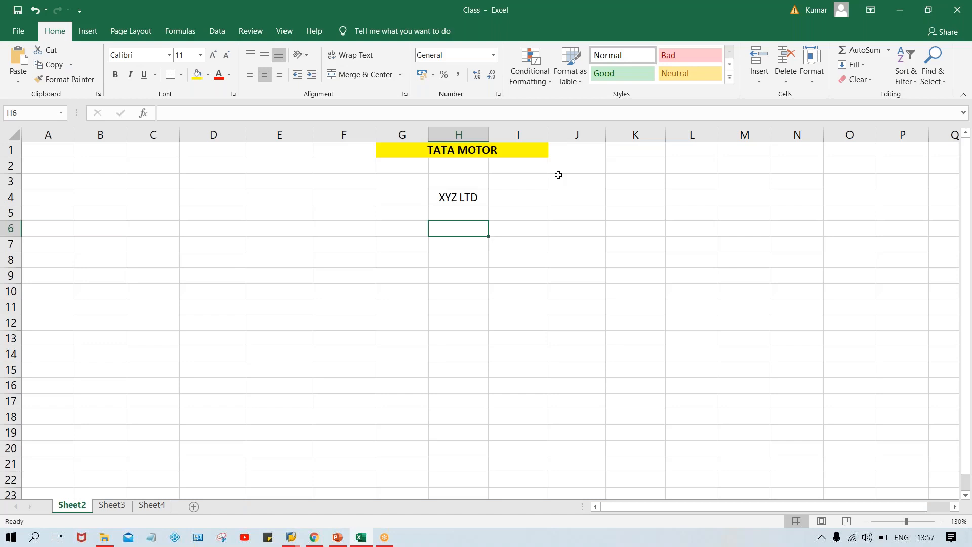
Enter the amount 5000 in cell H6 below the XYZ LTD heading
type("5000")
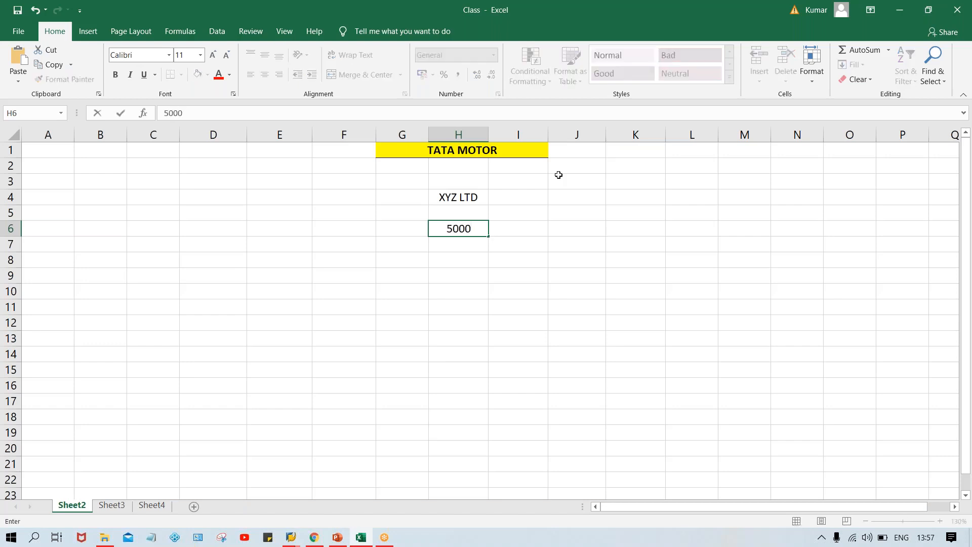
key("Return")
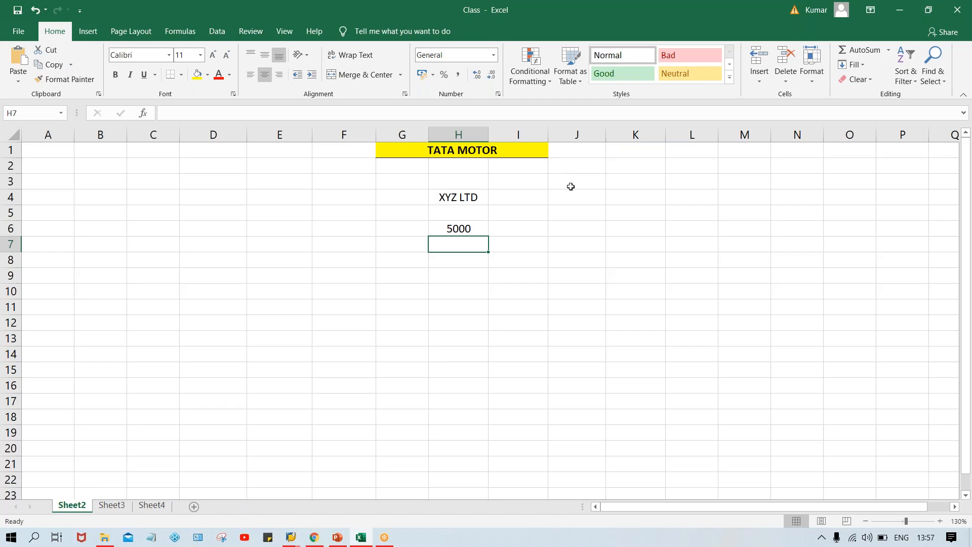
Enter the amounts 2000, 1000 and 2000 down cells I6 to I8, beside the 5000 entry
left_click(521, 232)
type("2000")
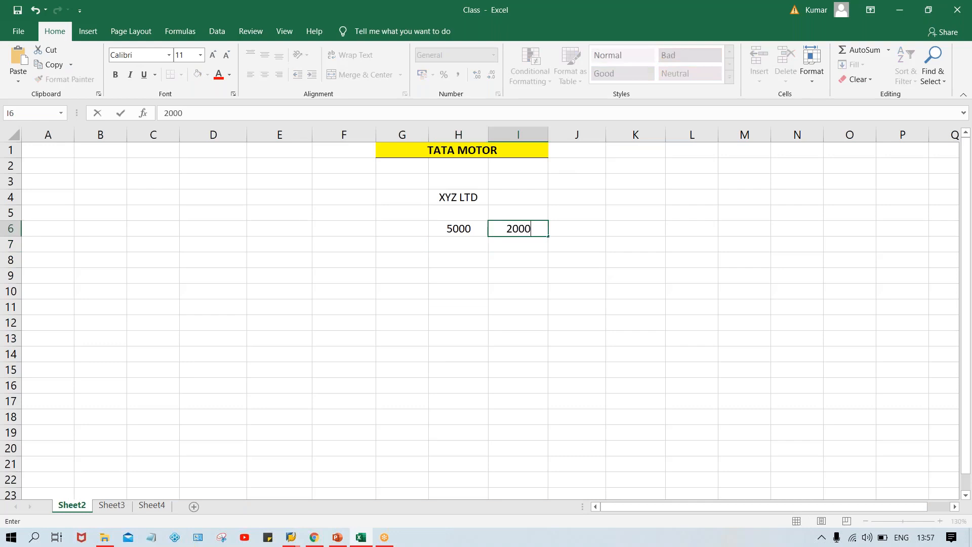
key("Return")
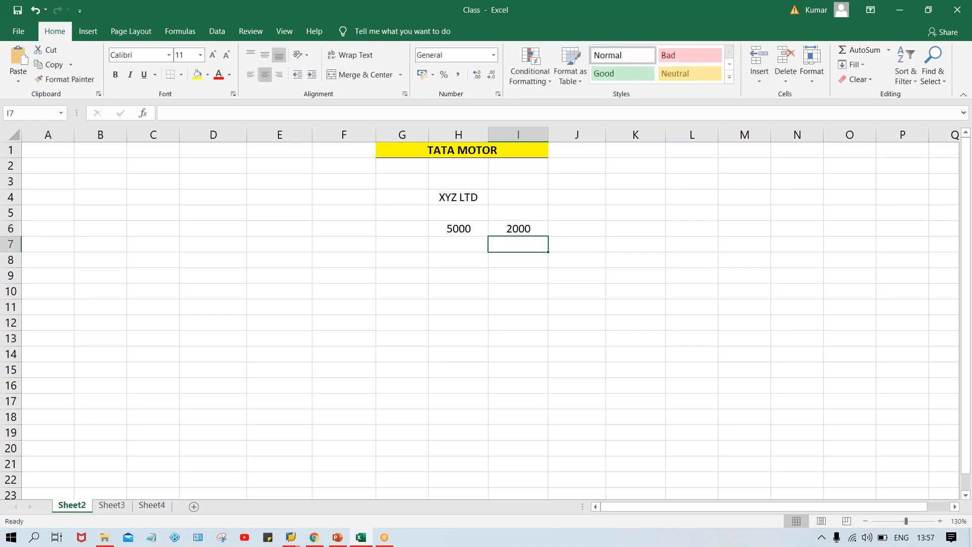
left_click(465, 230)
left_click(530, 234)
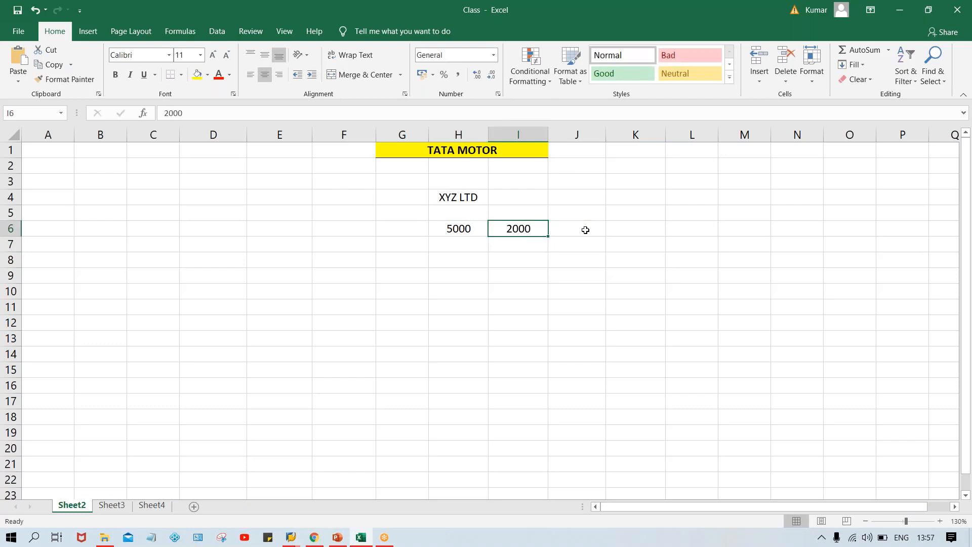
left_click(526, 247)
type("1000")
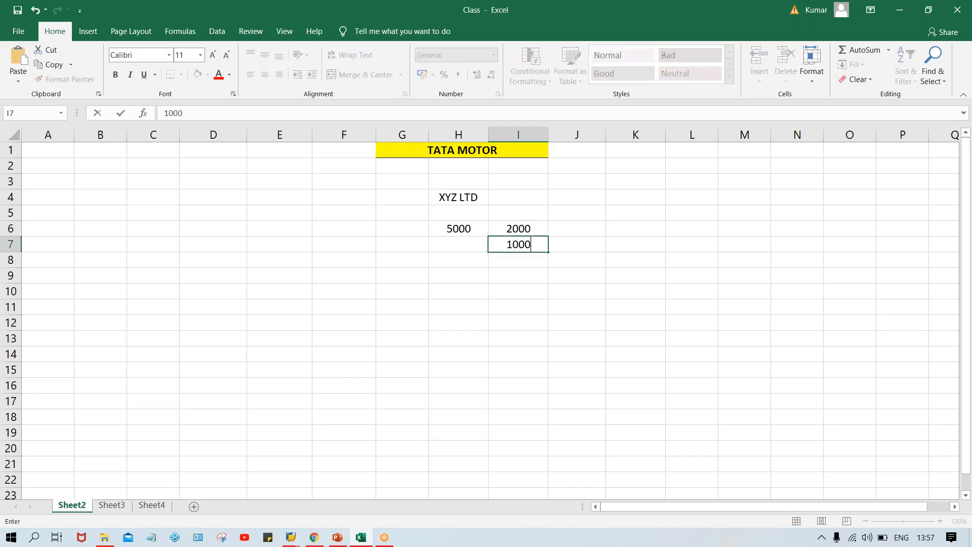
key("Return")
type("2000")
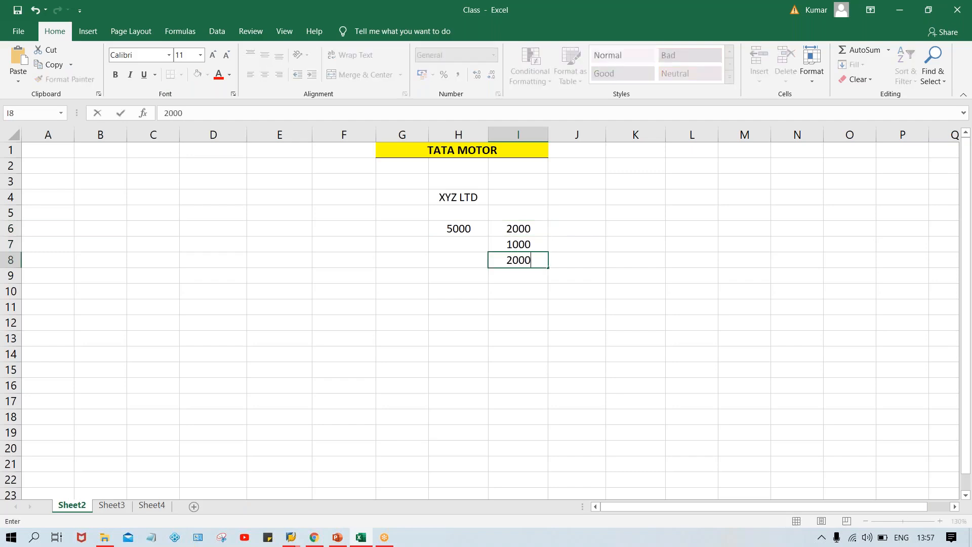
key("Return")
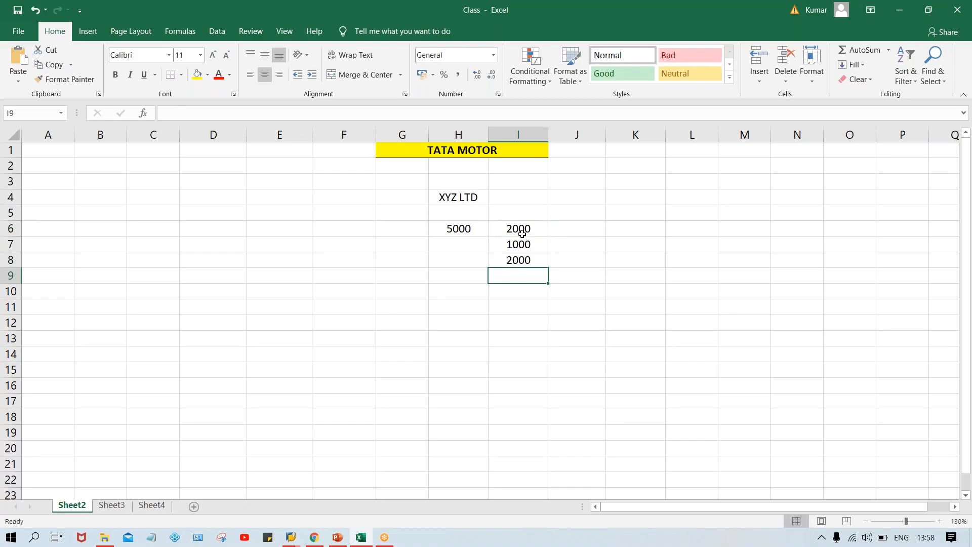
Clear the contents of cells I6 to I10
left_click_drag(522, 232, 524, 285)
key("Delete")
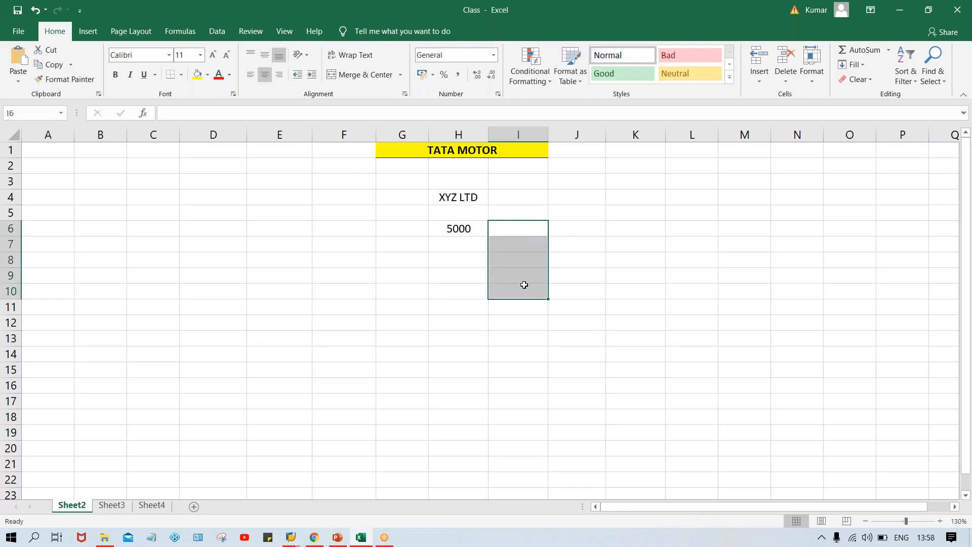
left_click(407, 231)
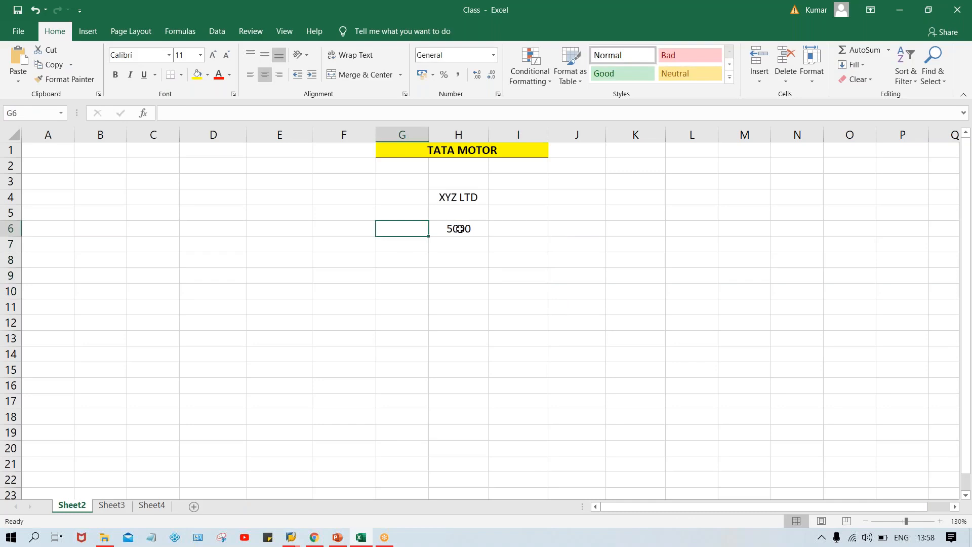
Label the 5000 amount as INV. in cell I6
left_click(500, 229)
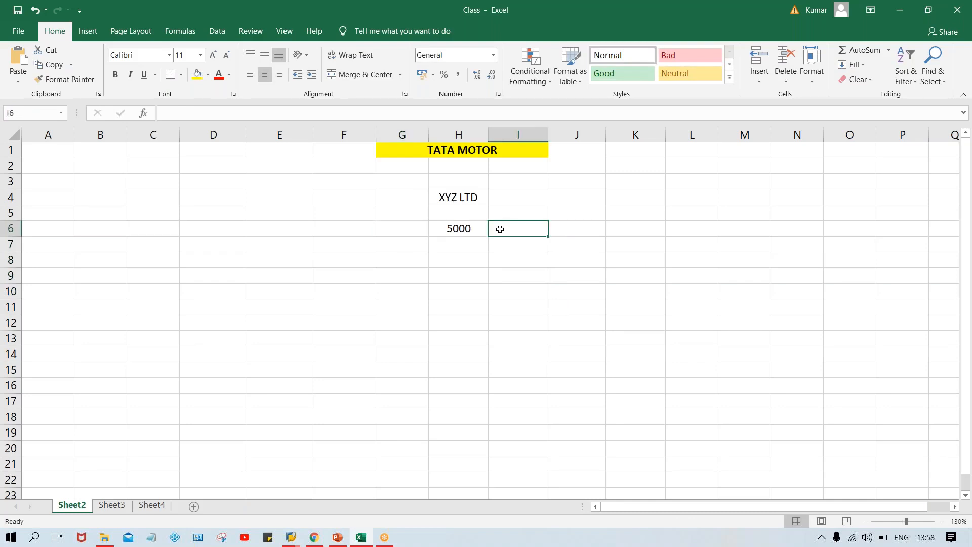
type("INV.")
key("Return")
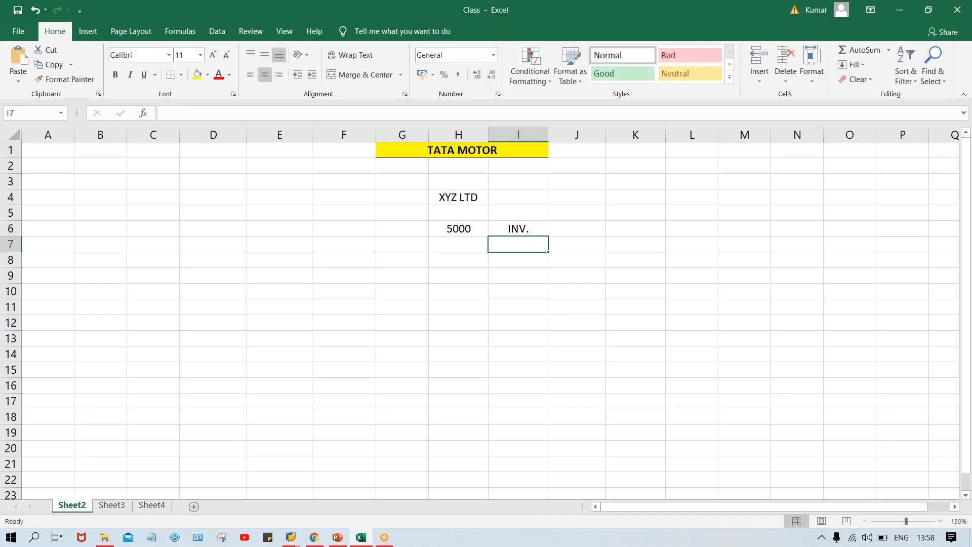
Add a second row with 2000 in H7 and the label PRT PYT in I7
left_click(460, 246)
type("200")
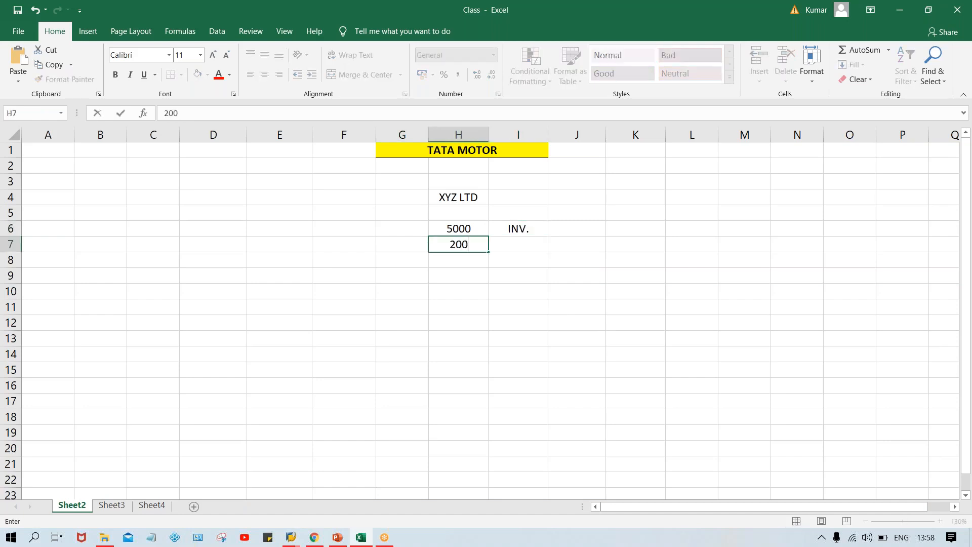
type("0")
key("Tab")
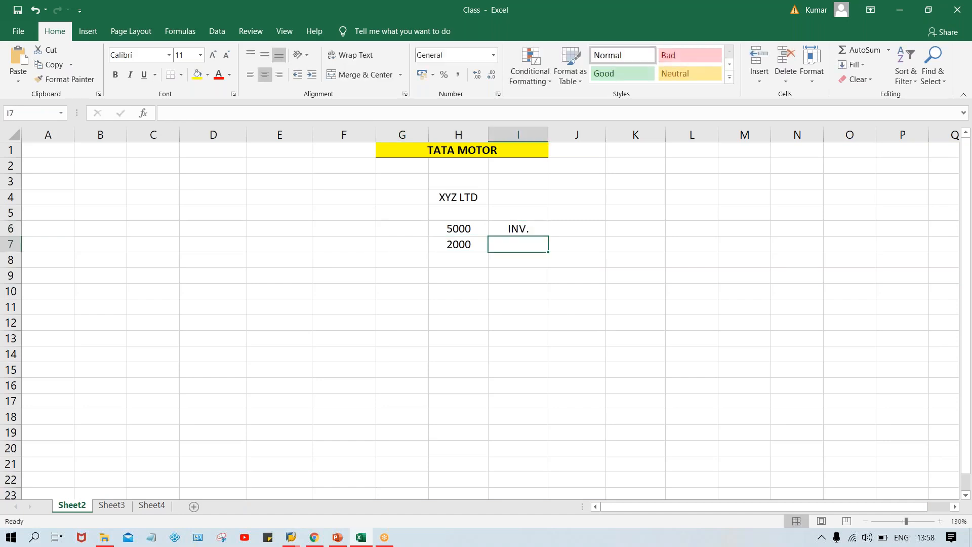
type("PRT")
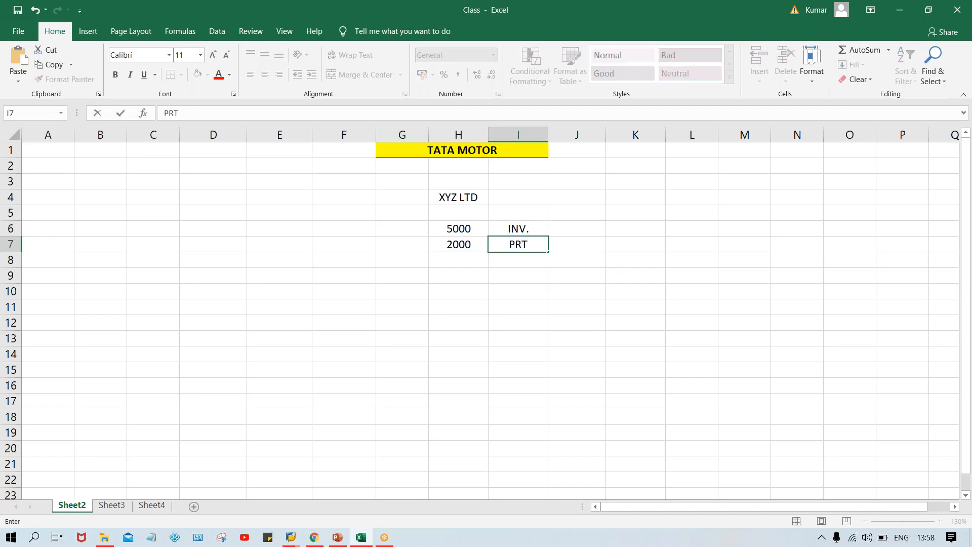
type(" PYT")
key("Return")
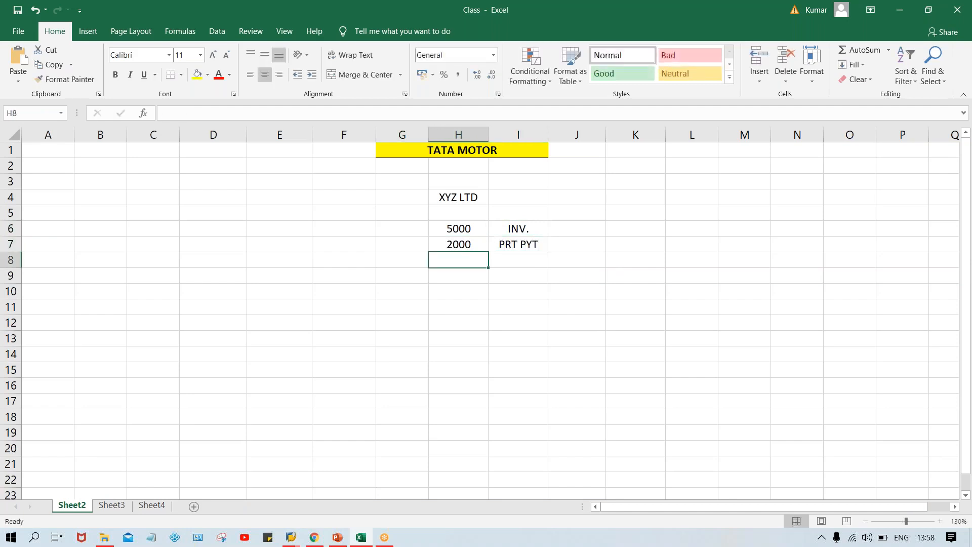
Enter the status OPEN ITM in cell G6, in front of the 5000 invoice amount
left_click(415, 232)
left_click(471, 235)
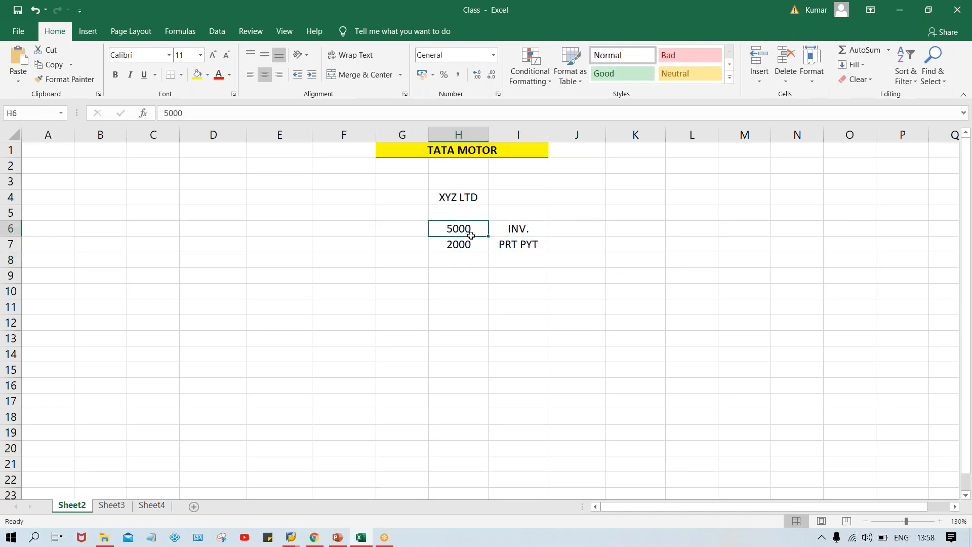
left_click(400, 234)
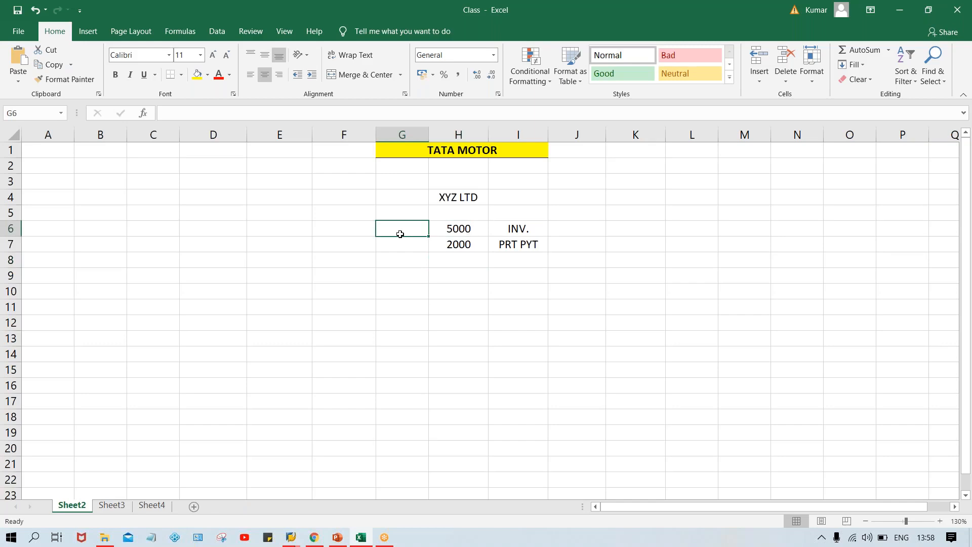
type("O")
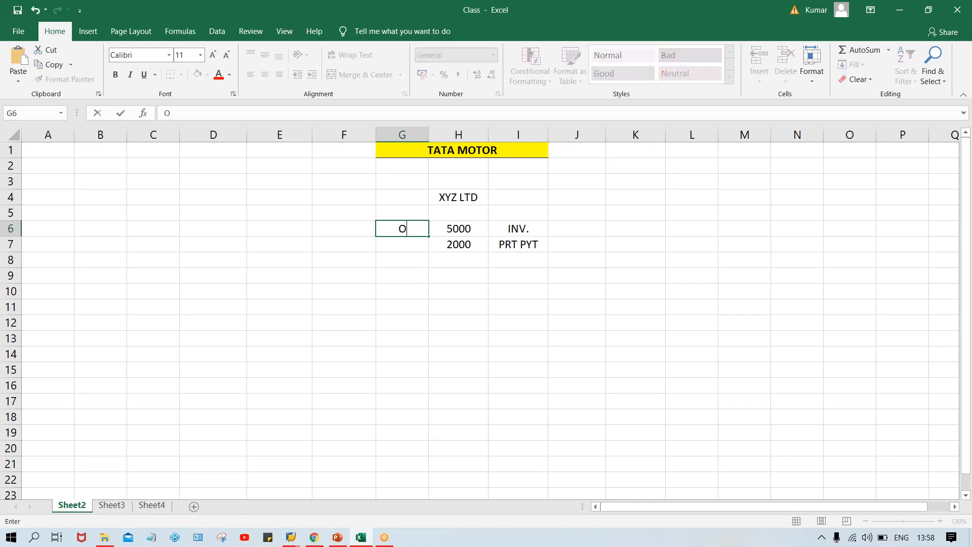
type("PEN ITM")
key("Return")
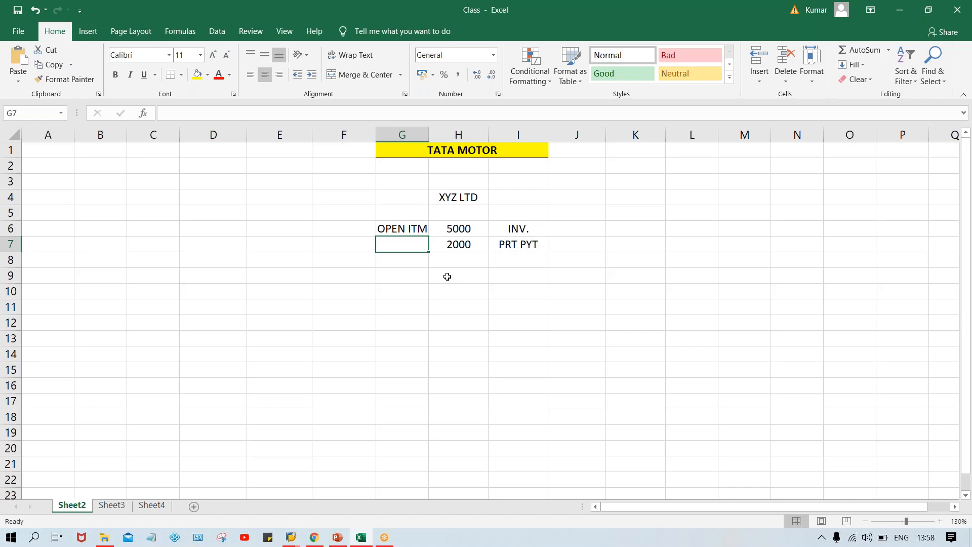
Switch to the Part payment presentation in PowerPoint and show its second slide
left_click(338, 538)
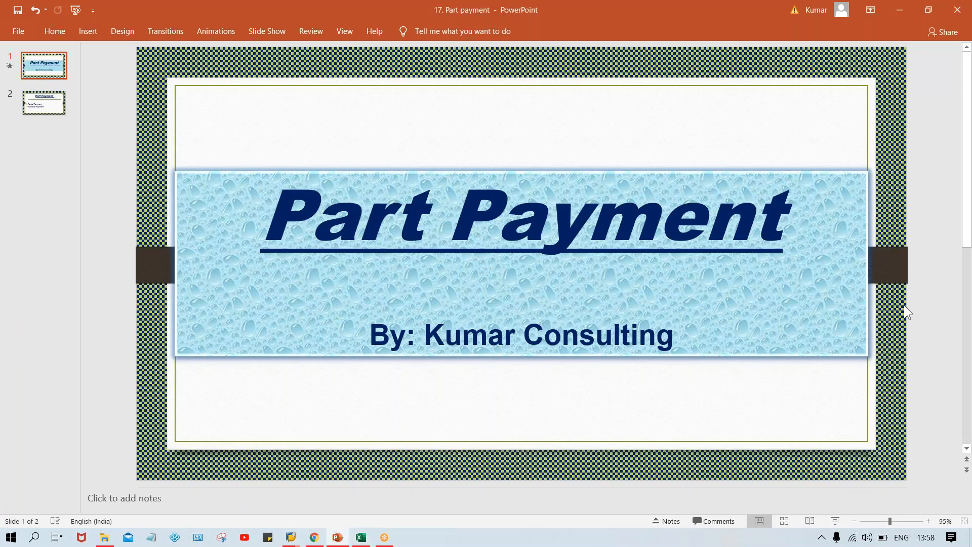
scroll(904, 305, "down", 1)
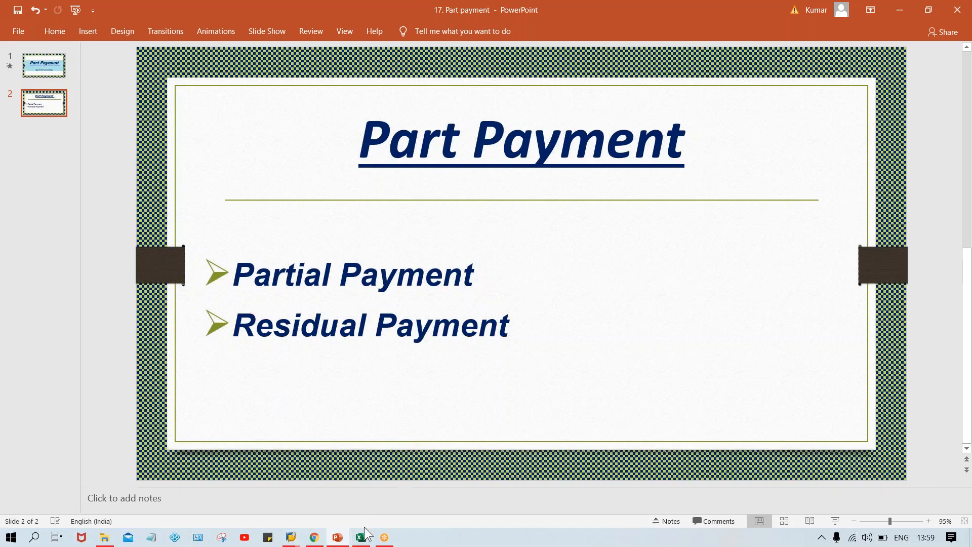
In the Class workbook in Excel, fill the OPEN ITM label down into G7 and slightly widen column G
mouse_move(363, 539)
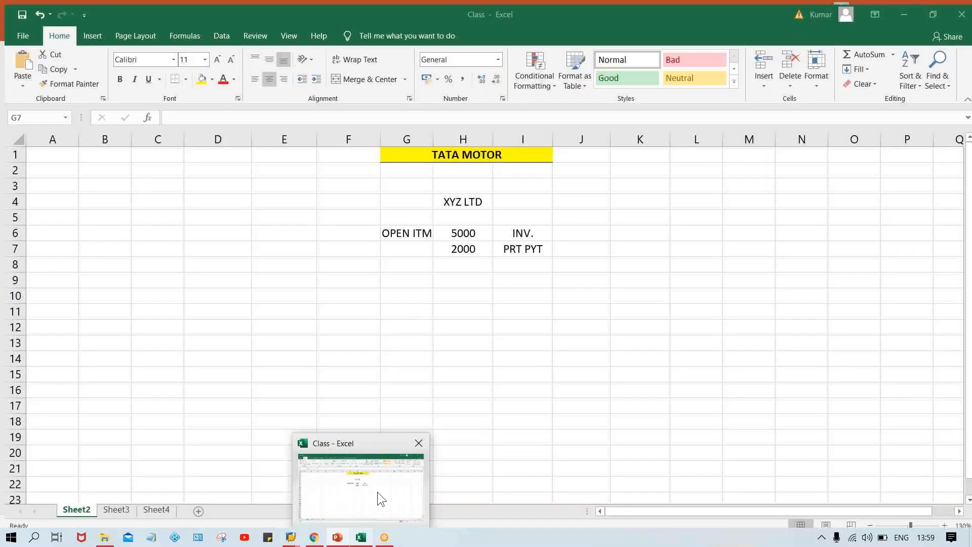
left_click(377, 492)
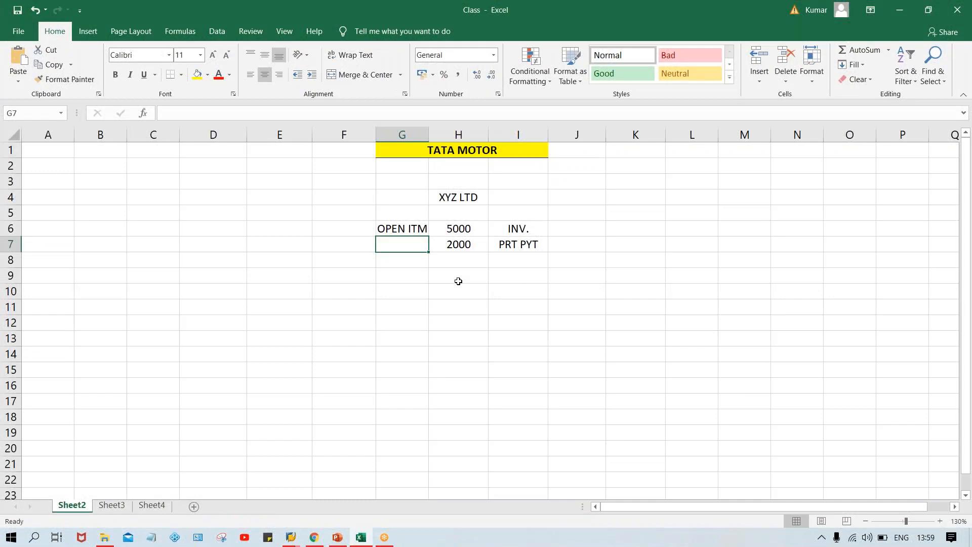
left_click(460, 224)
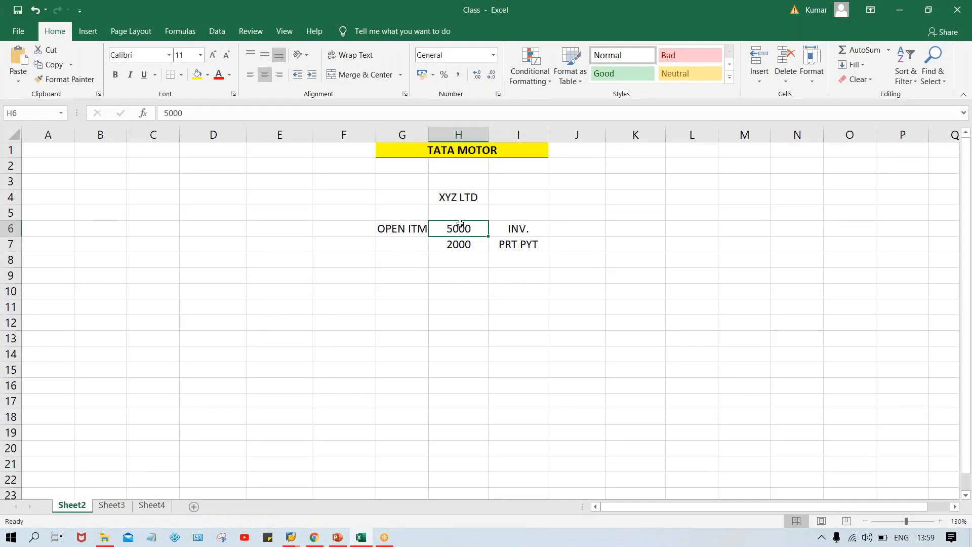
left_click(405, 231)
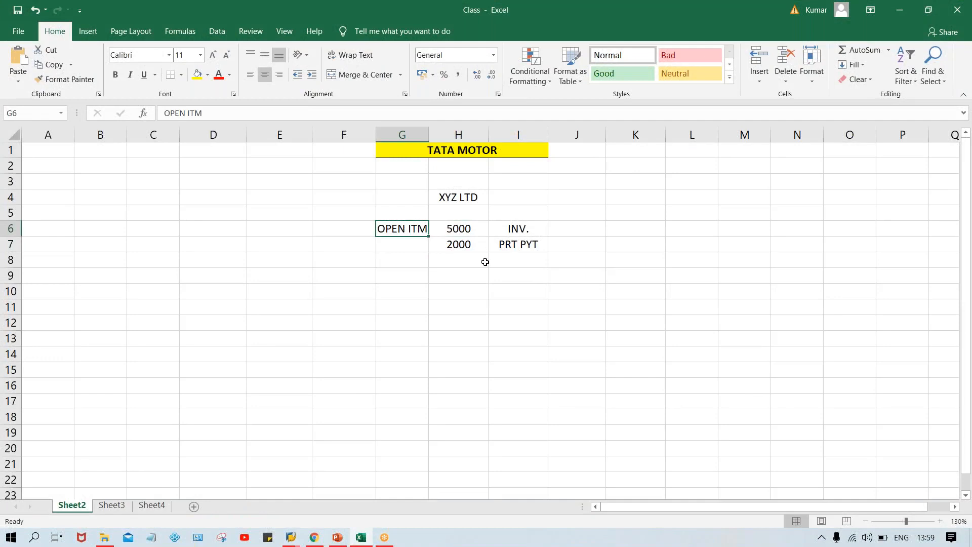
left_click(466, 247)
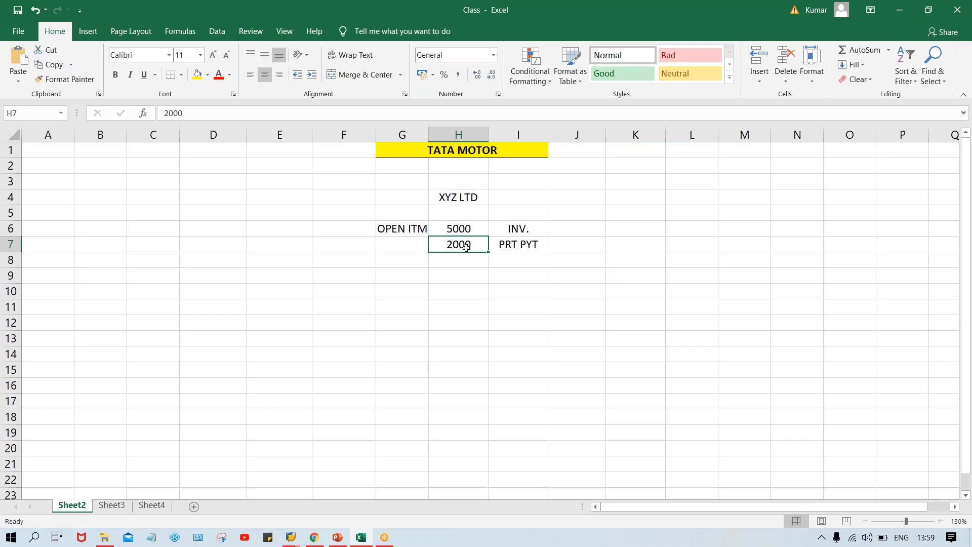
key("Left")
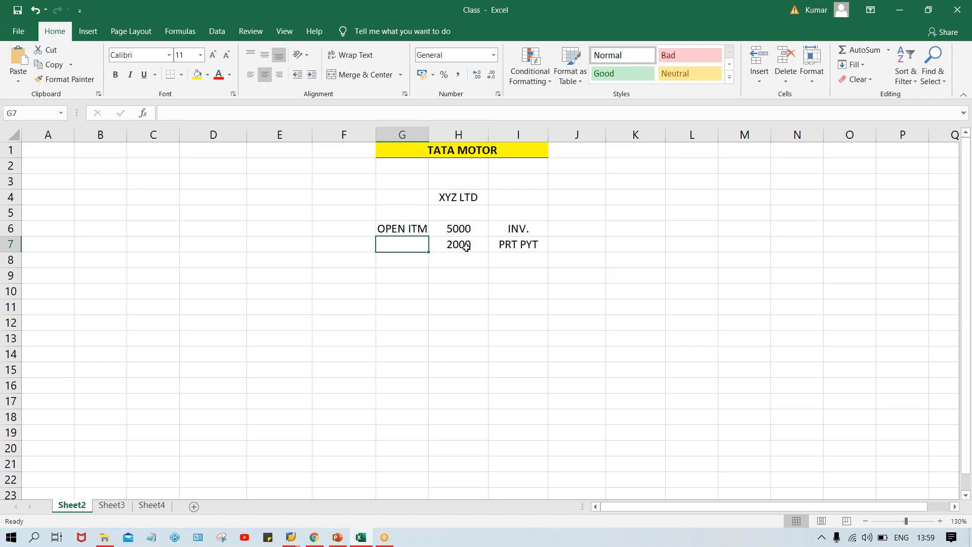
key("ctrl+d")
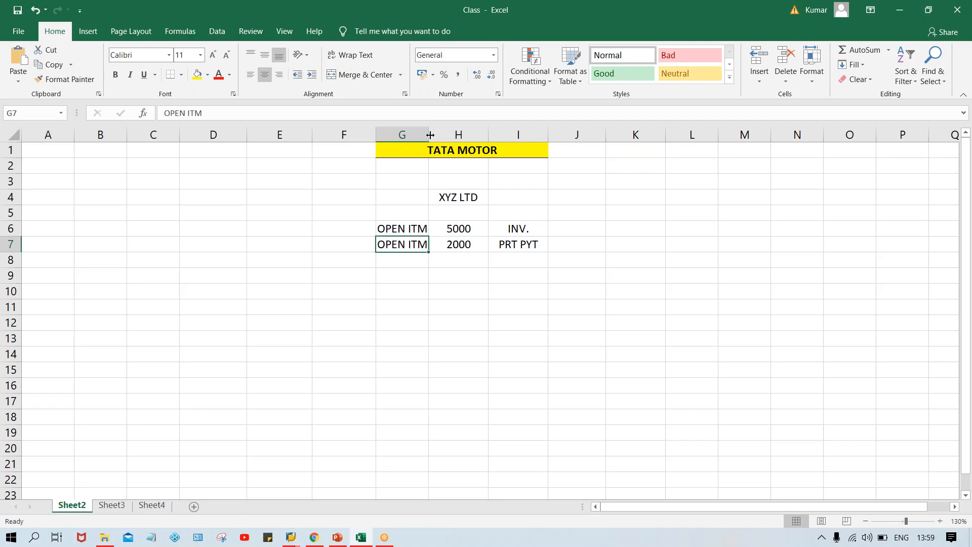
left_click_drag(431, 135, 435, 135)
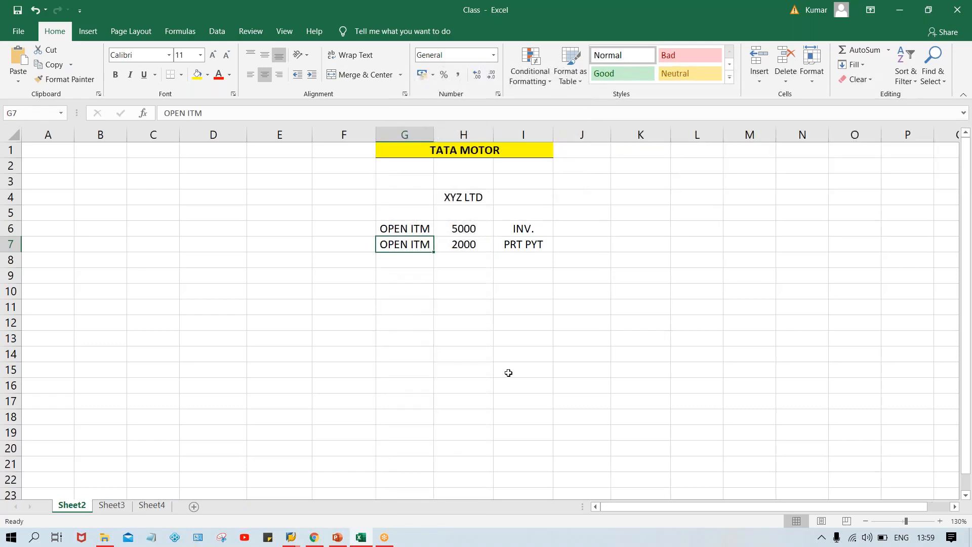
Enter 1005 in J6 for the invoice row and 1006 in J7 for the part payment row
left_click(468, 229)
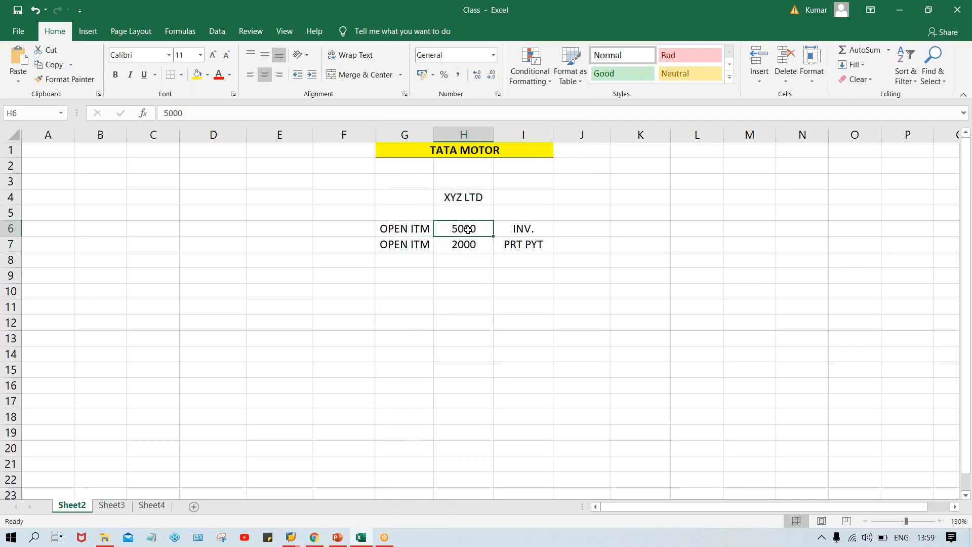
left_click(466, 248)
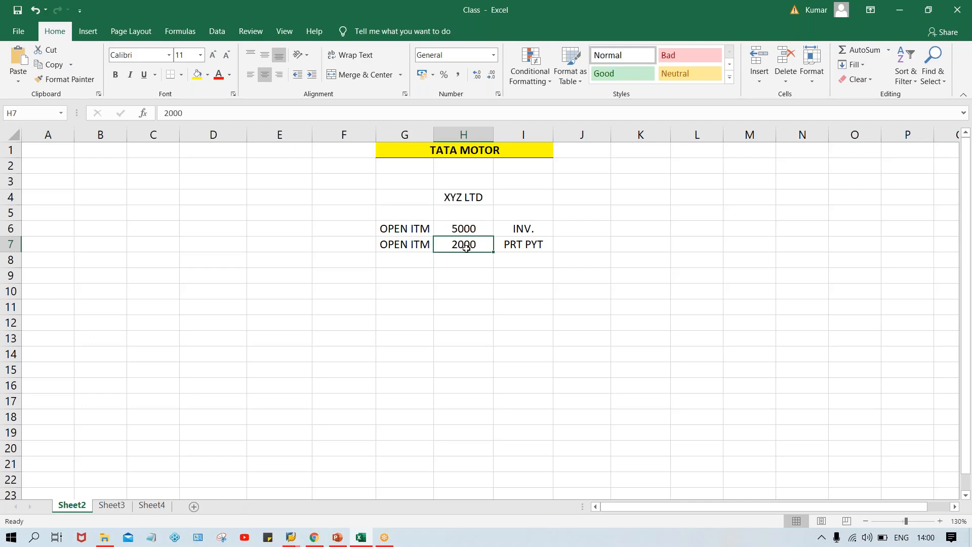
left_click(581, 228)
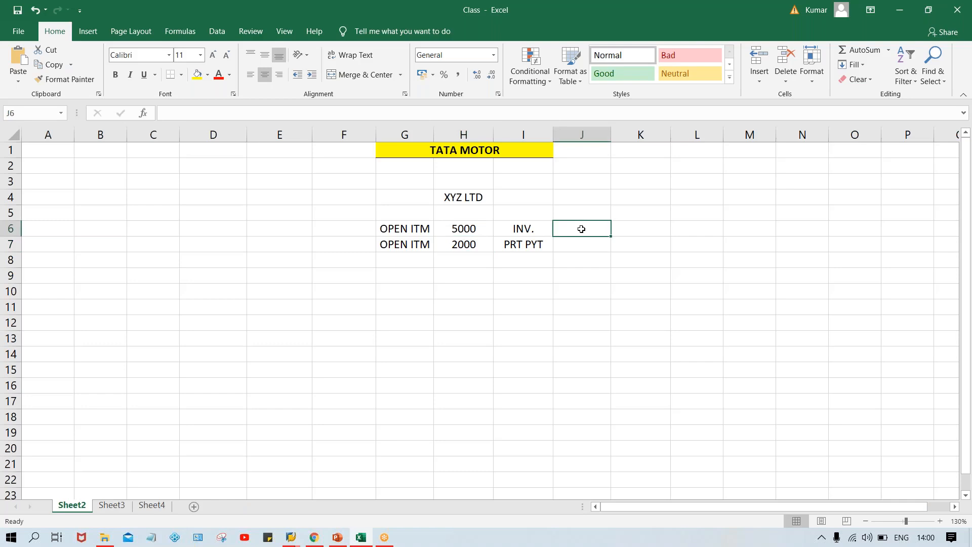
type("1005")
key("Return")
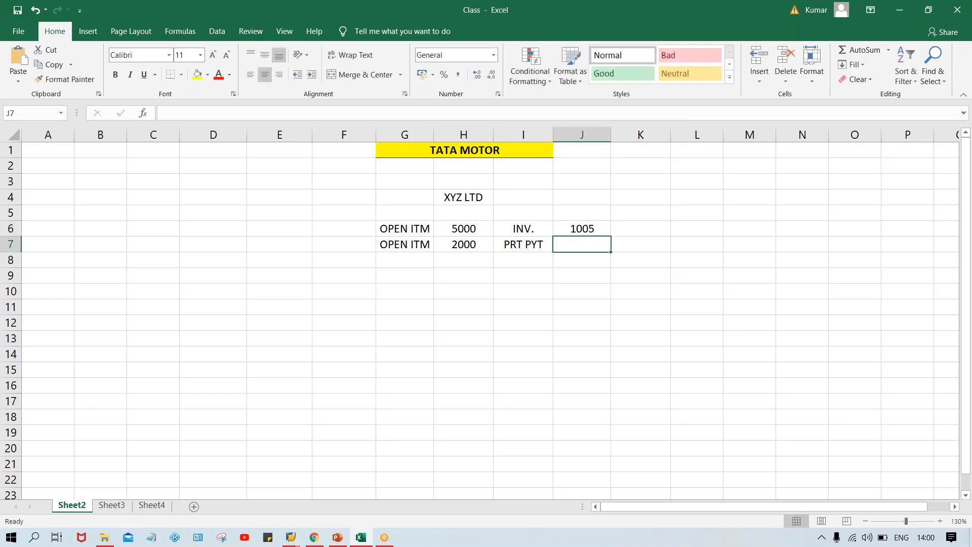
type("1006")
key("Return")
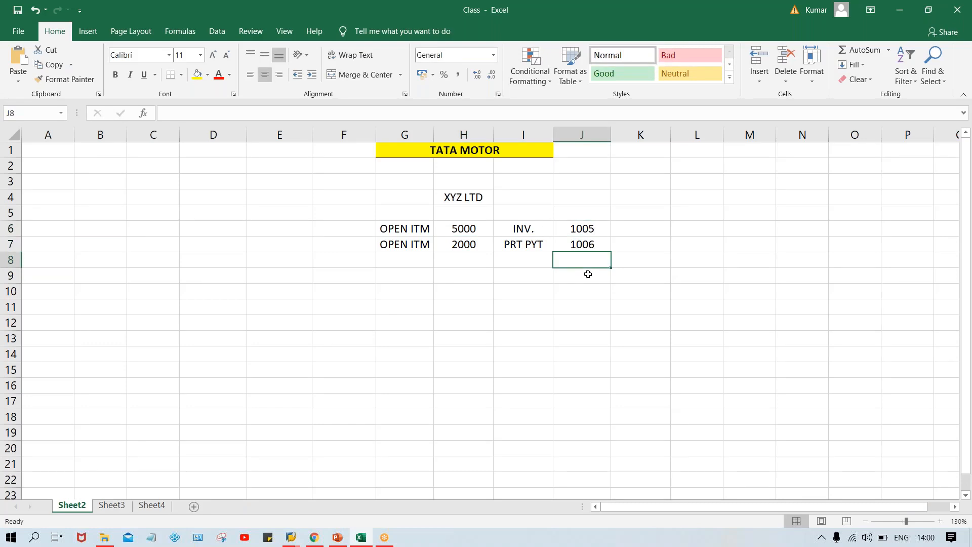
Enter the heading DOC. NO. in J5 above the document numbers and format it bold with a bottom border
left_click(573, 225)
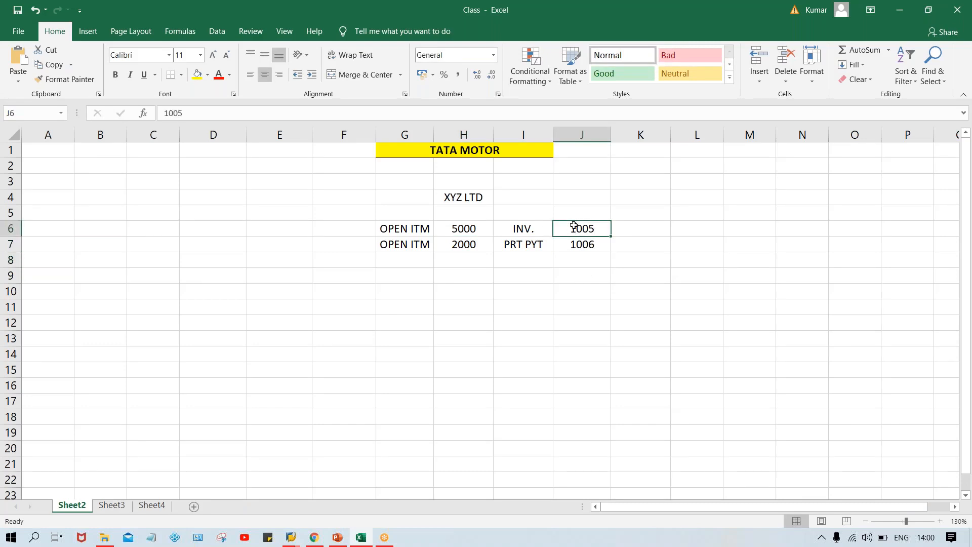
left_click(573, 210)
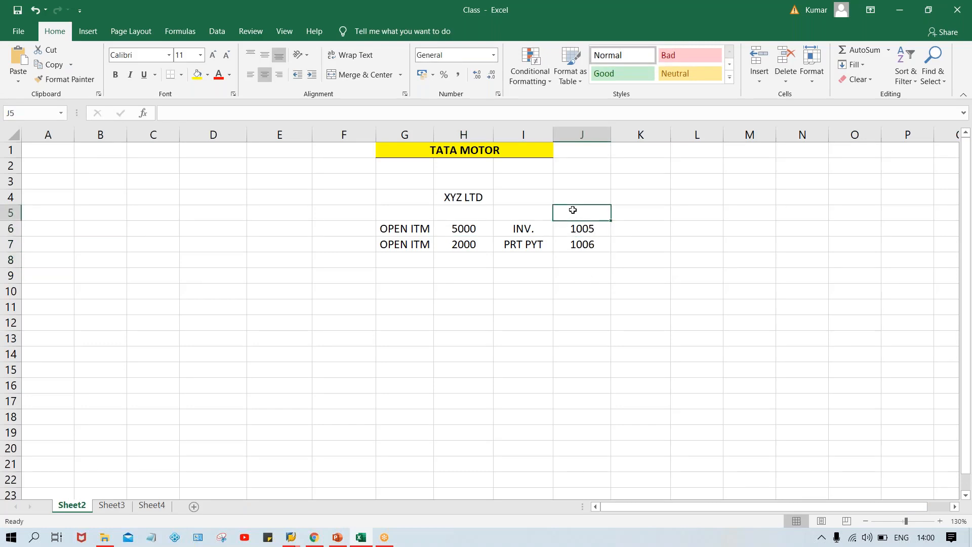
type("DOC.")
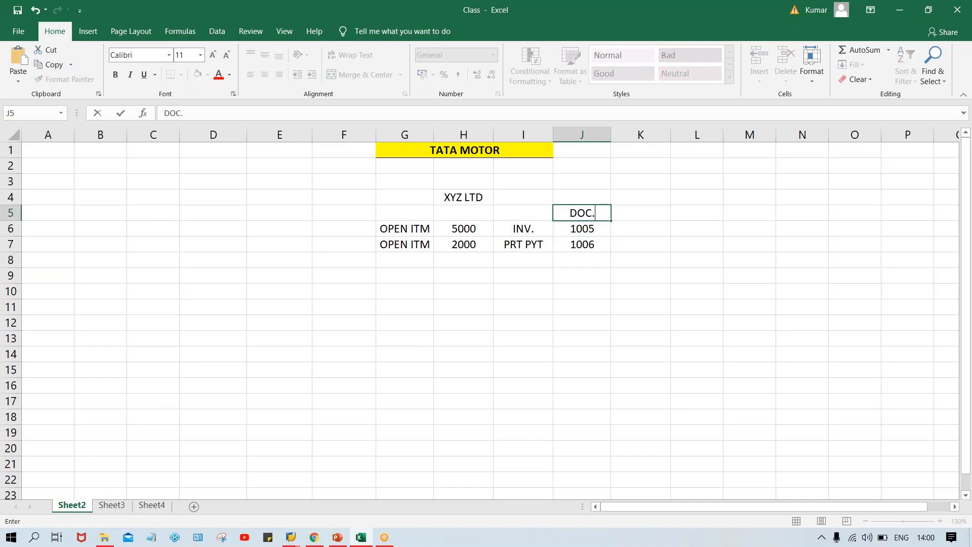
type(" NO.")
key("Return")
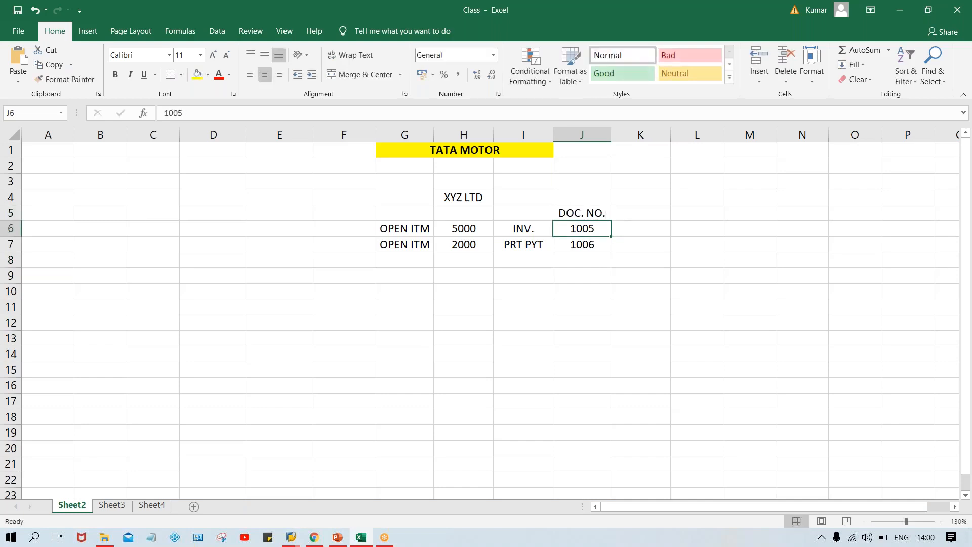
left_click(580, 212)
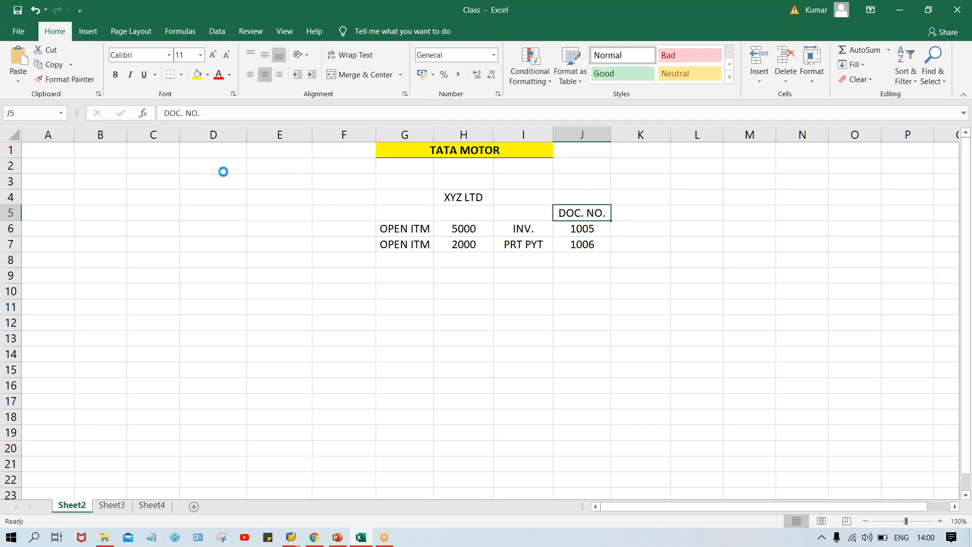
key("ctrl+b")
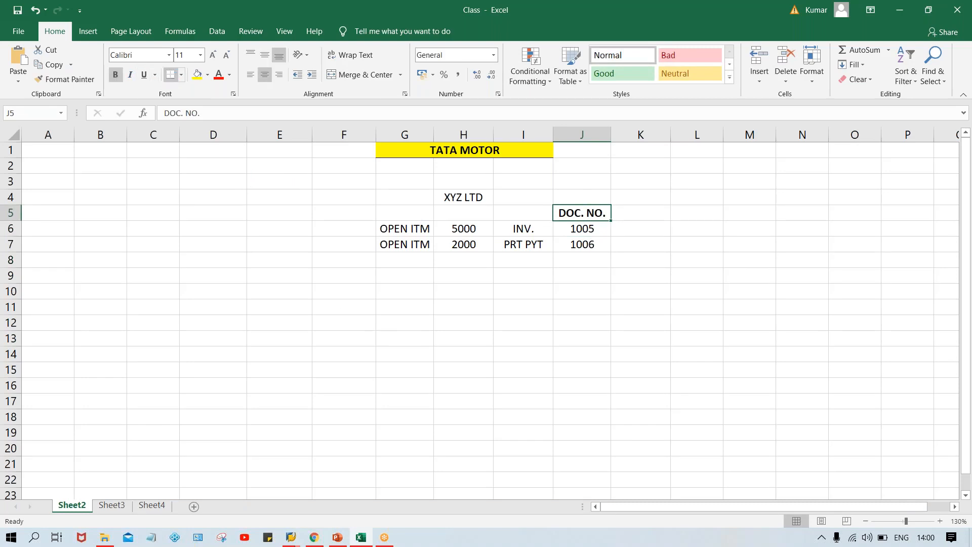
left_click(597, 227)
left_click(466, 245)
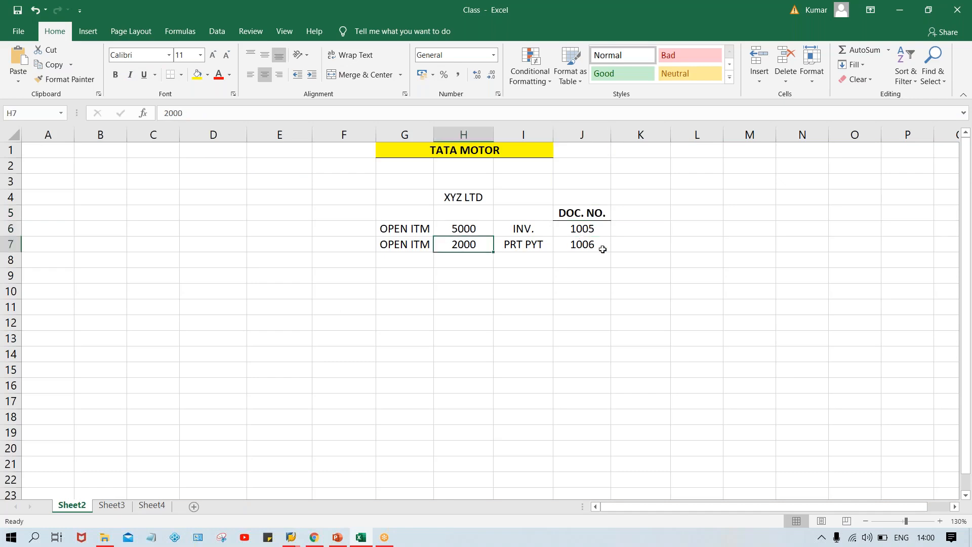
left_click(601, 249)
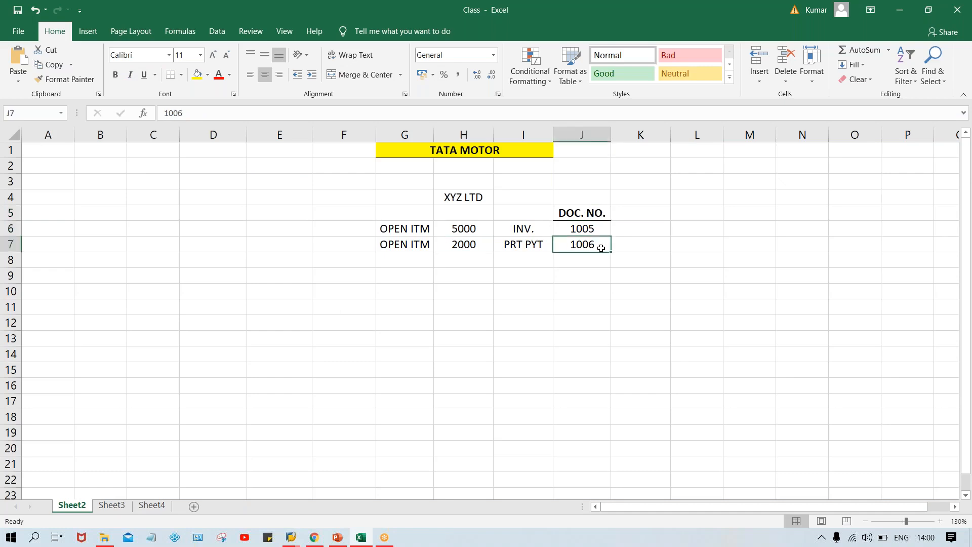
Set the invoice amount in H6 to 10000 and enter part payments of 3000 in H7 and 2000 in H8
left_click(461, 259)
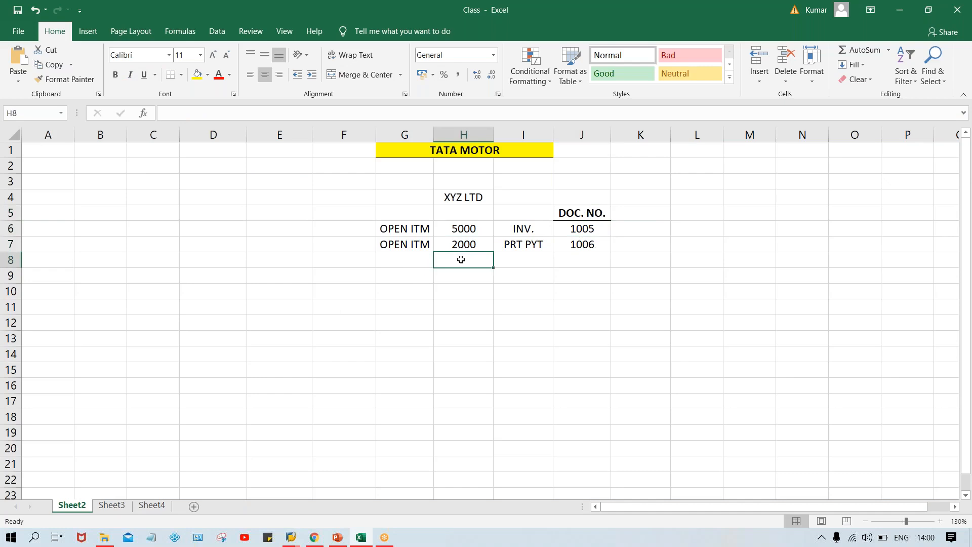
type("1")
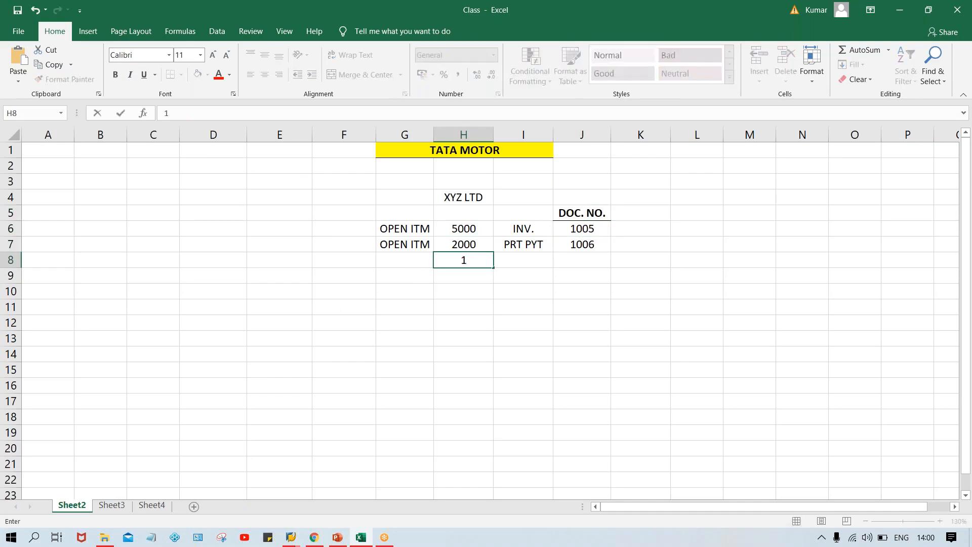
left_click(458, 227)
type("10000")
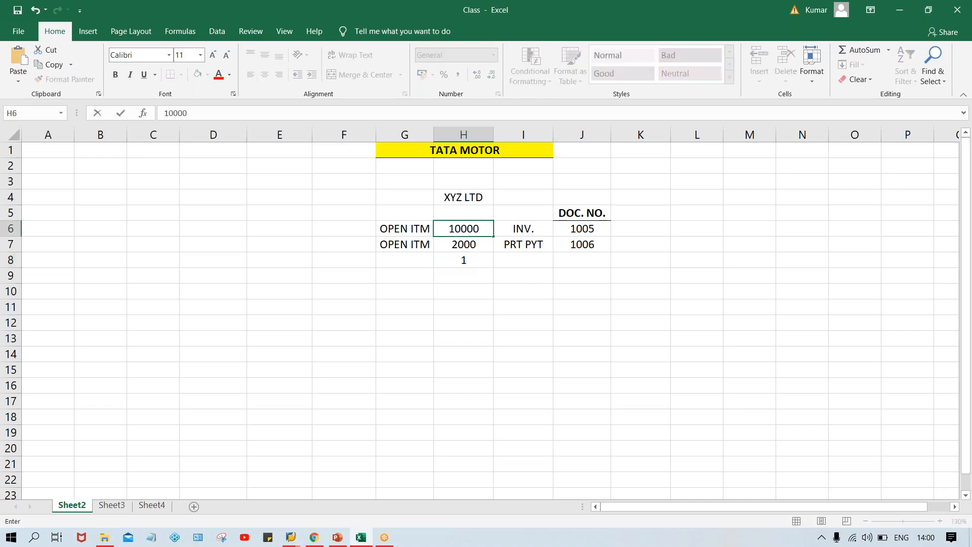
key("Return")
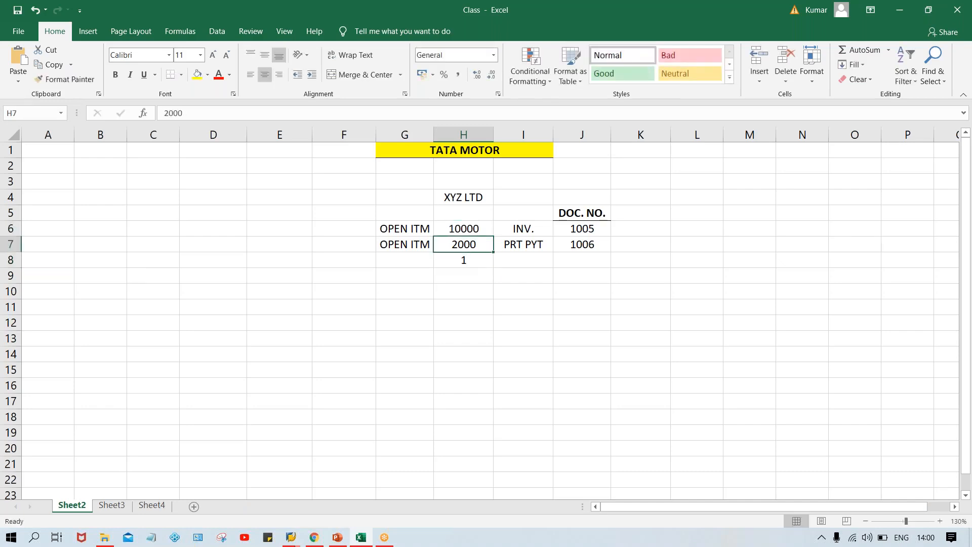
type("3000")
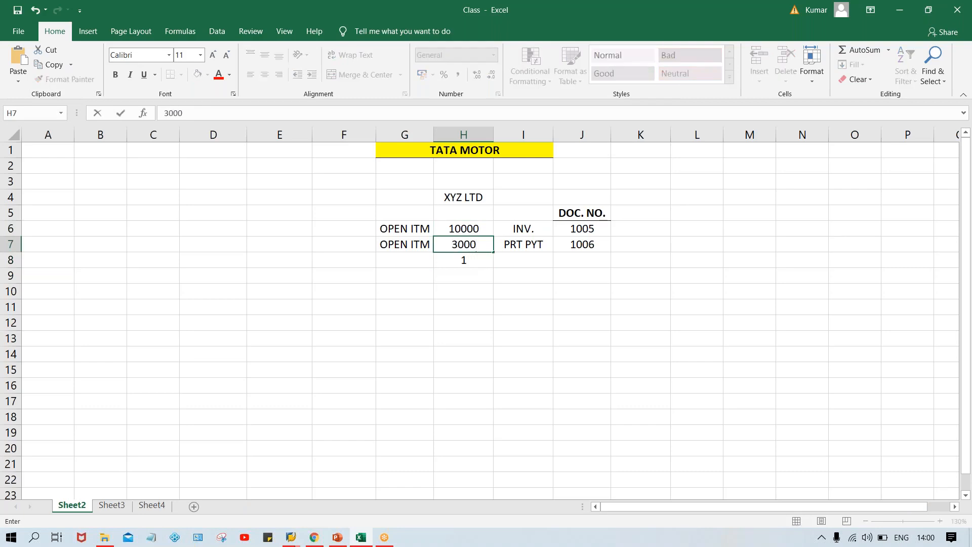
key("Return")
type("2000")
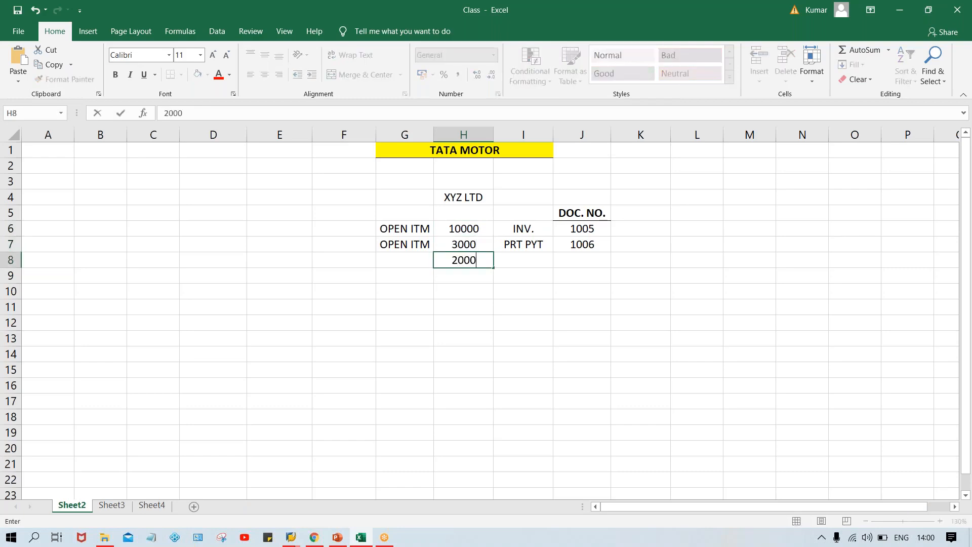
key("Return")
Fill the PRT PYT label down into I8 and the OPEN ITM label down into G8
left_click(538, 257)
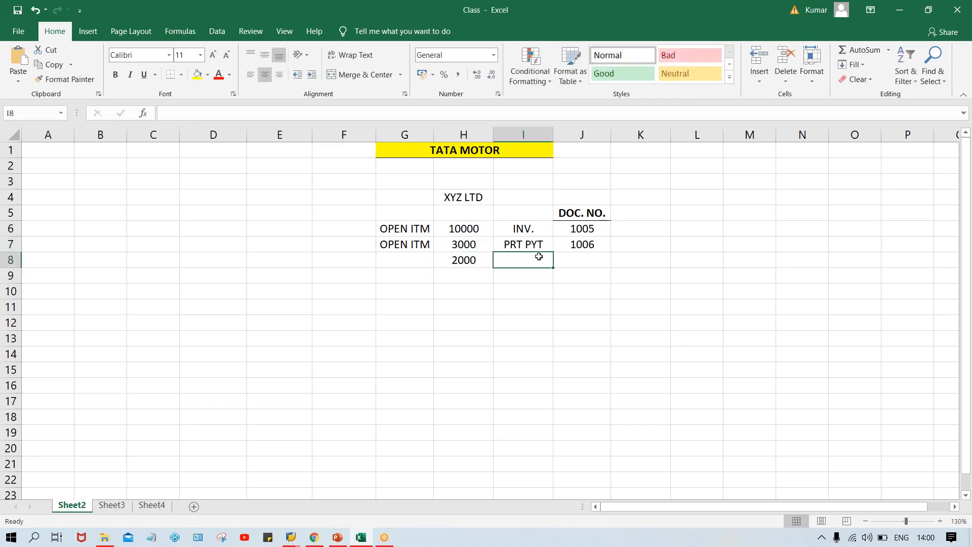
key("ctrl+d")
left_click(415, 265)
key("ctrl+d")
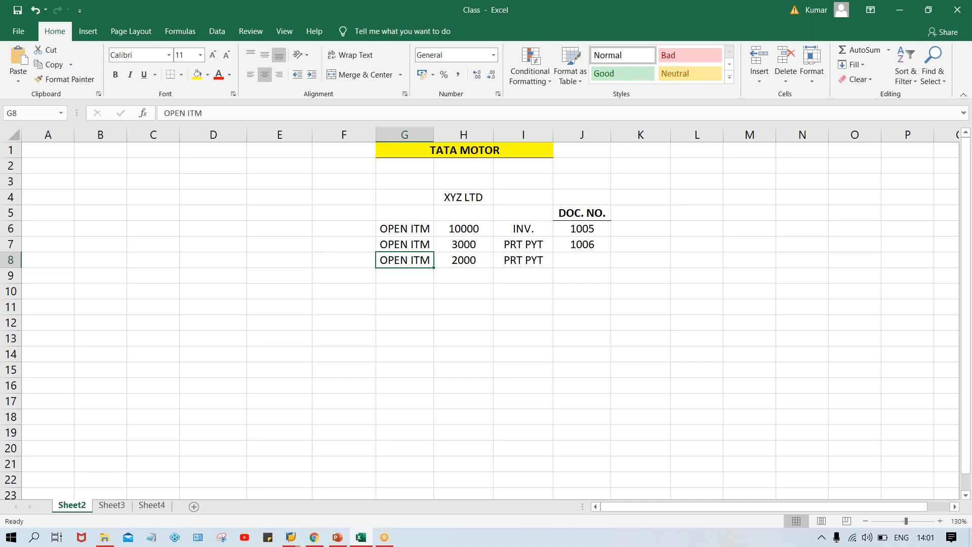
Enter document number 1007 in J8 for the second part payment
left_click(595, 261)
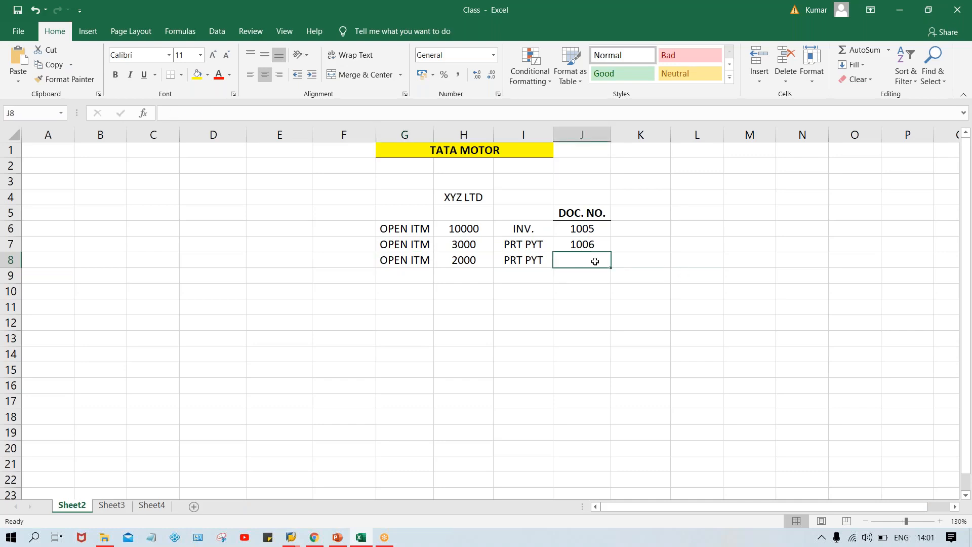
type("100")
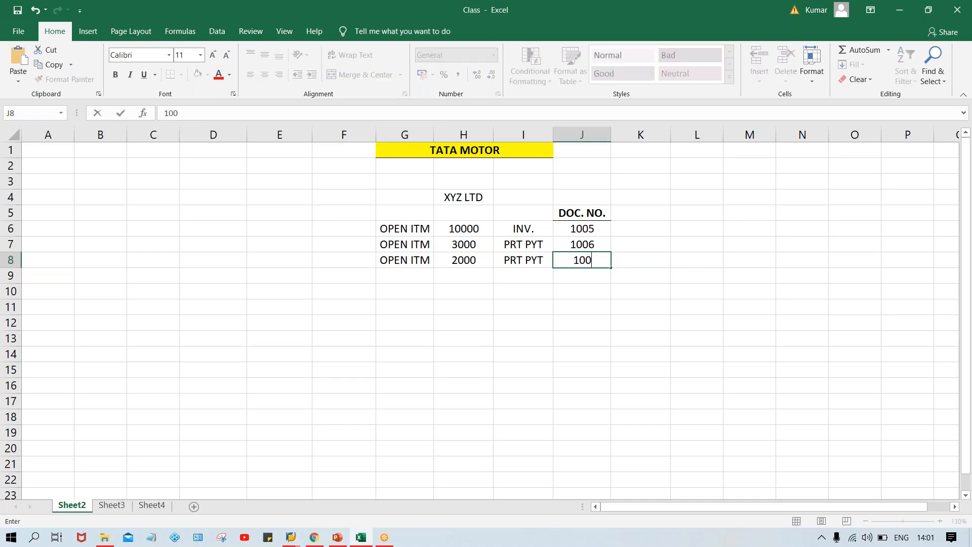
type("7")
key("Return")
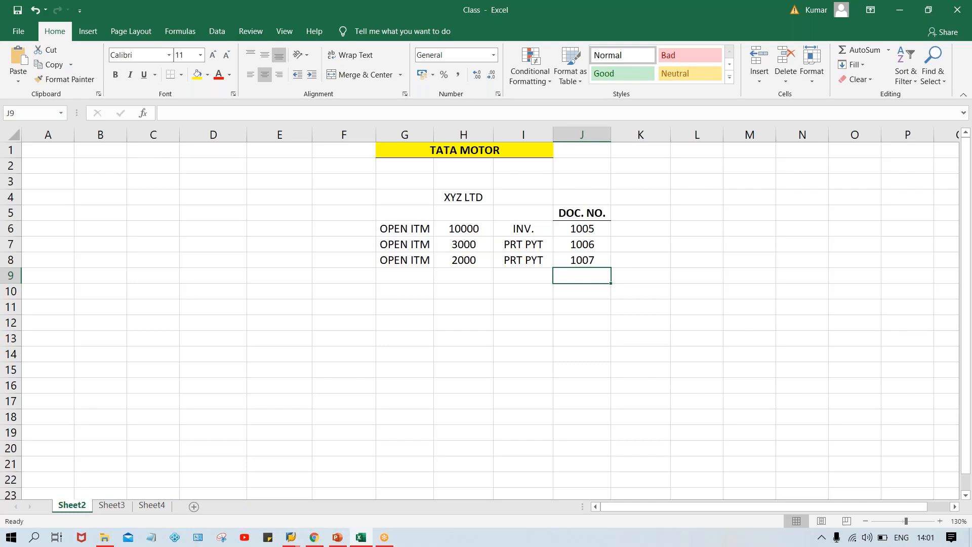
Review the invoice amount in H6 against the part payments in H7 and H8 and their open item status
left_click(458, 228)
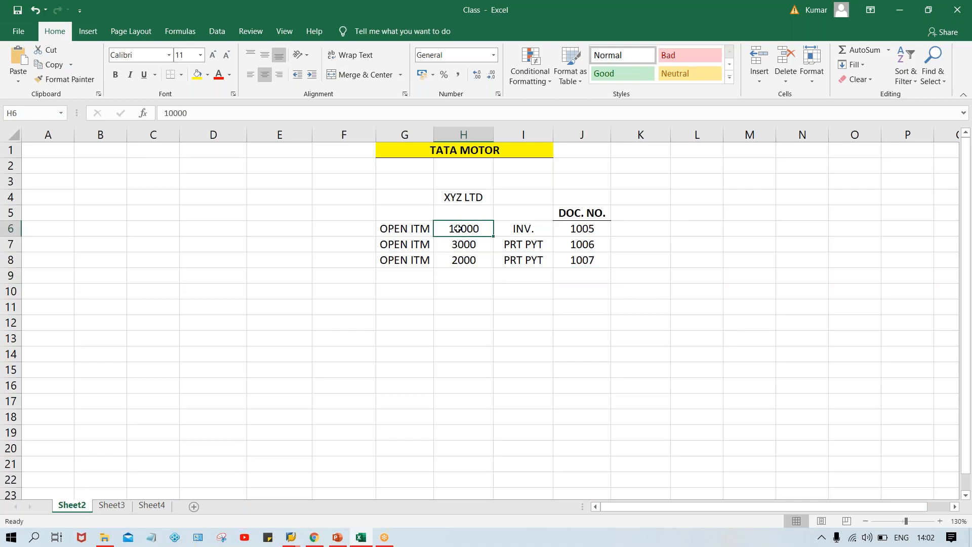
left_click(470, 241)
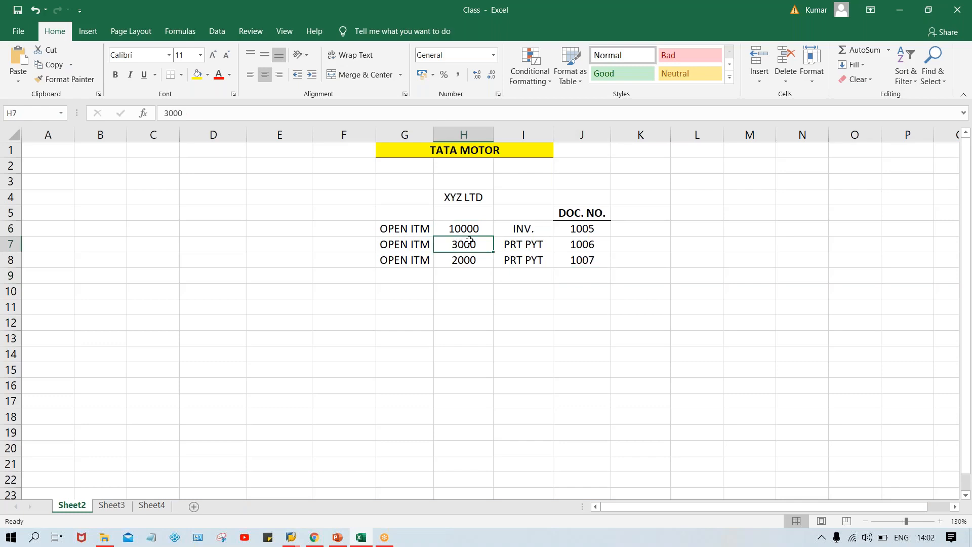
left_click(405, 243)
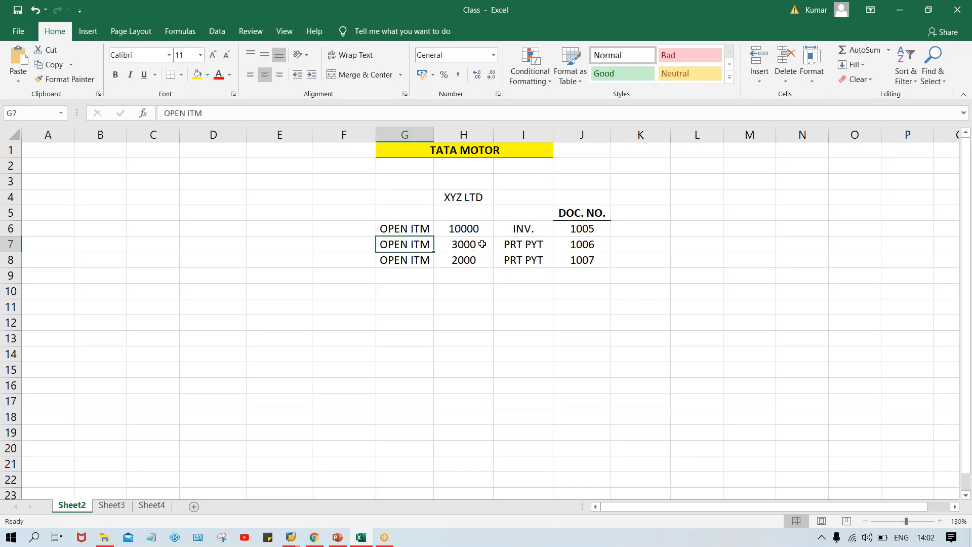
left_click(483, 244)
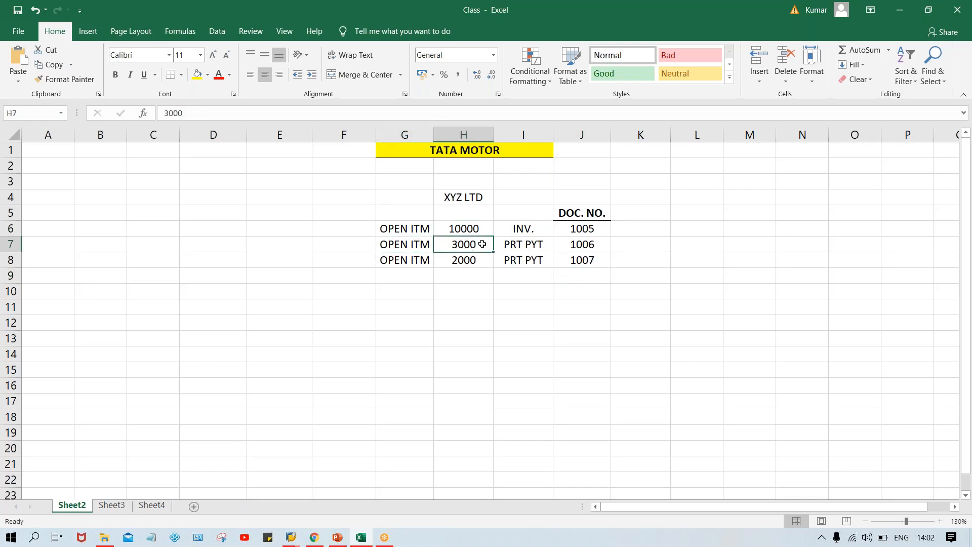
left_click(463, 261)
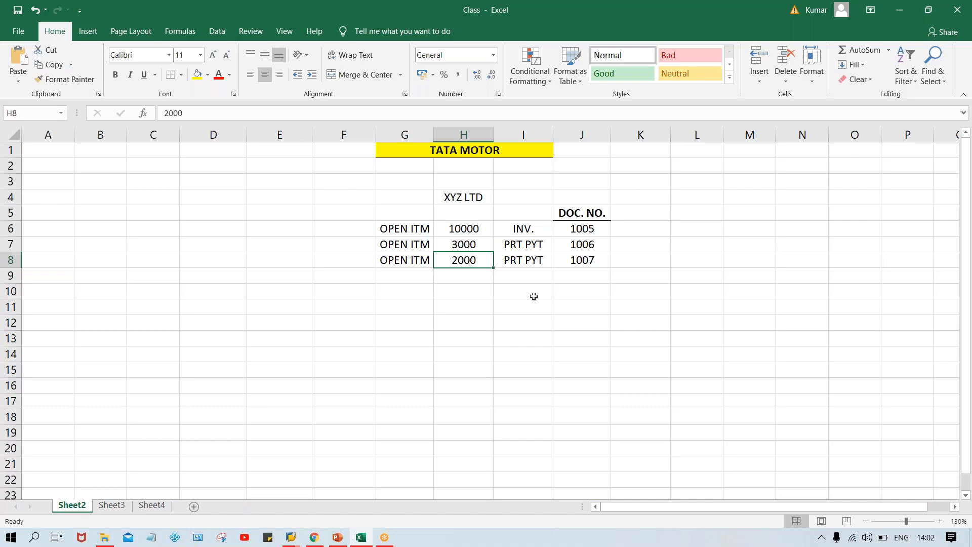
left_click(475, 230)
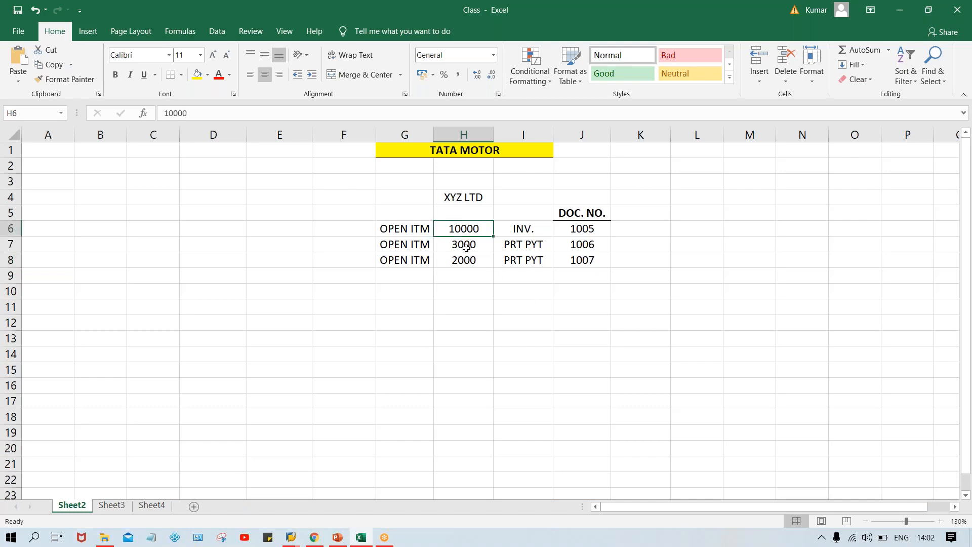
left_click(467, 246)
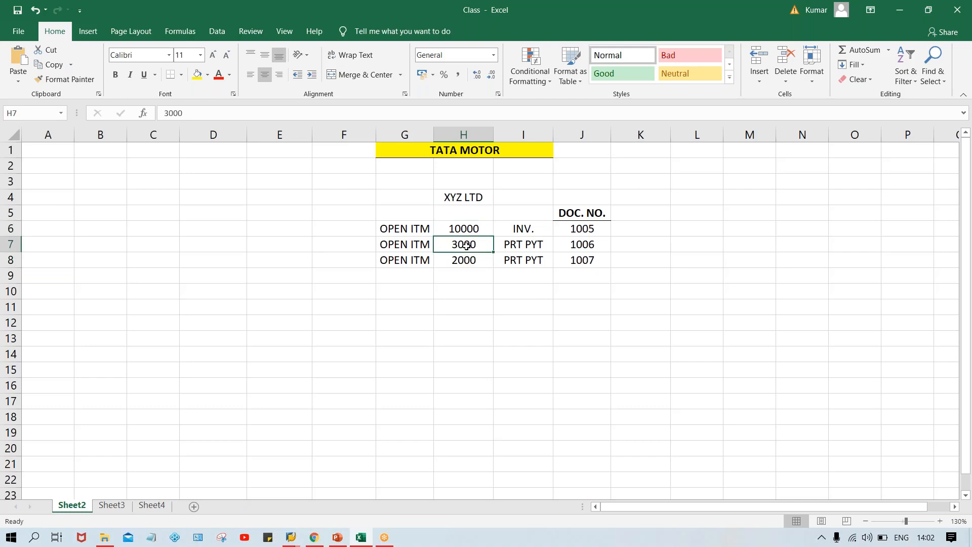
left_click(467, 264)
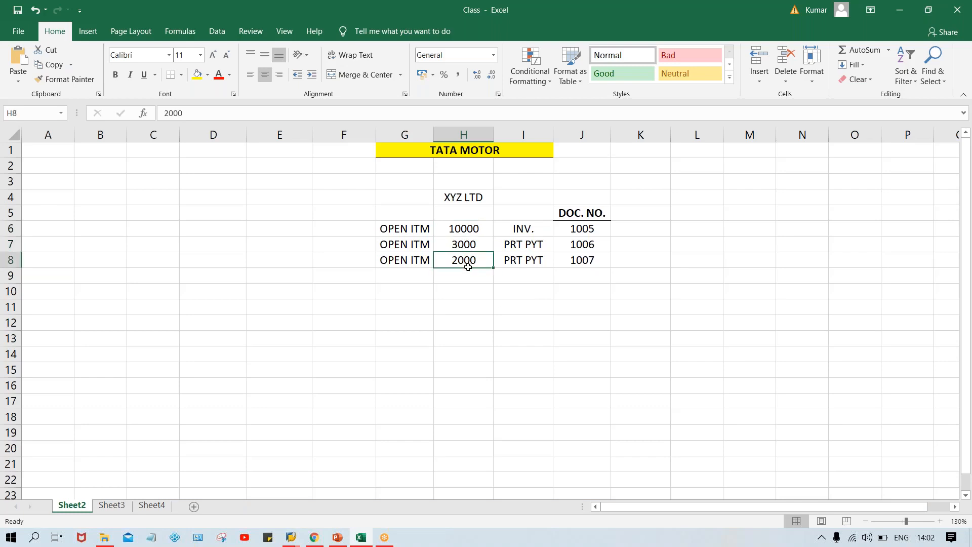
left_click(462, 243)
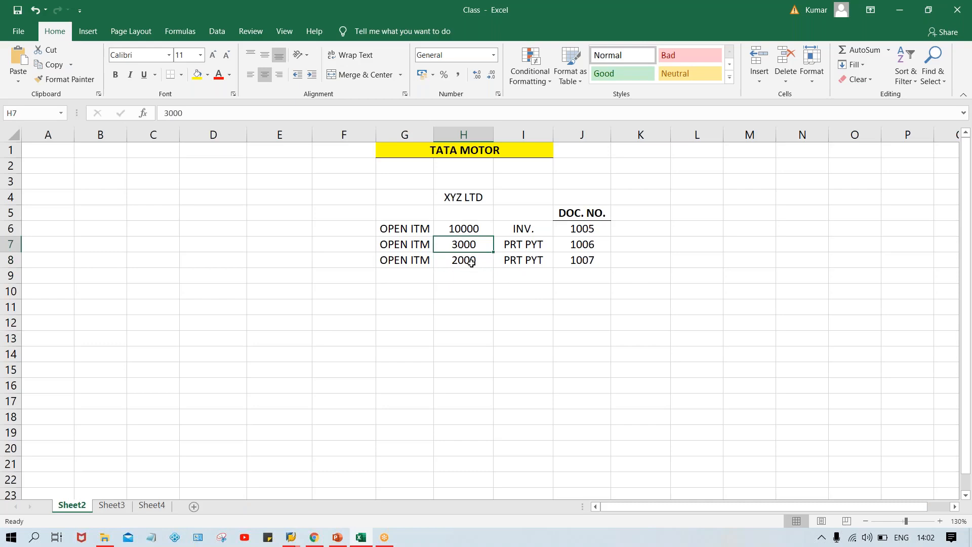
left_click(471, 263)
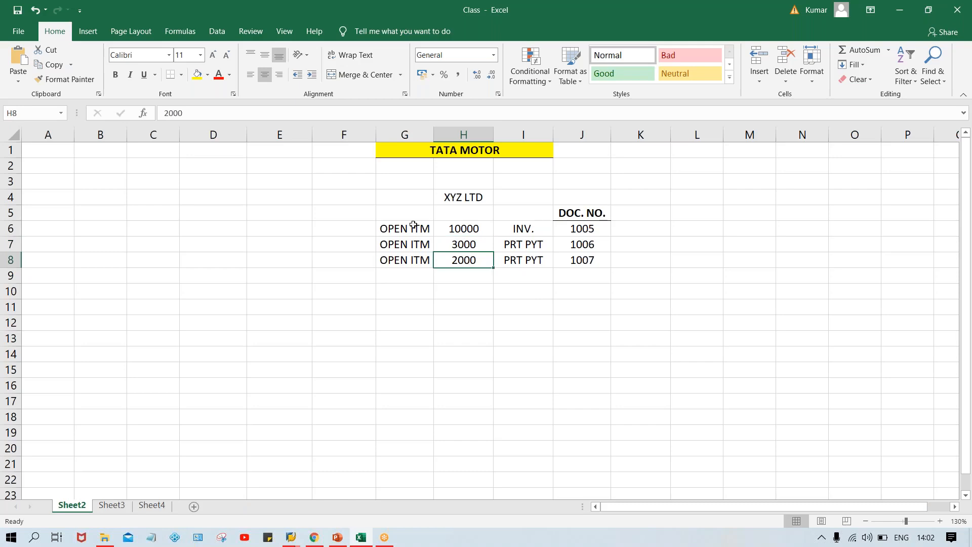
Copy the open item table in G5:J8 and paste the copy starting at G10
left_click_drag(405, 212, 591, 257)
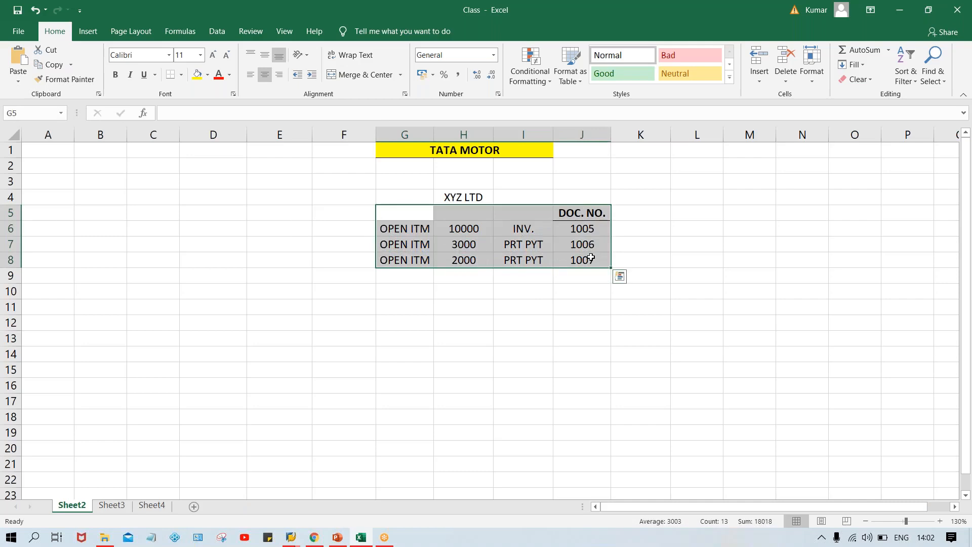
key("ctrl+c")
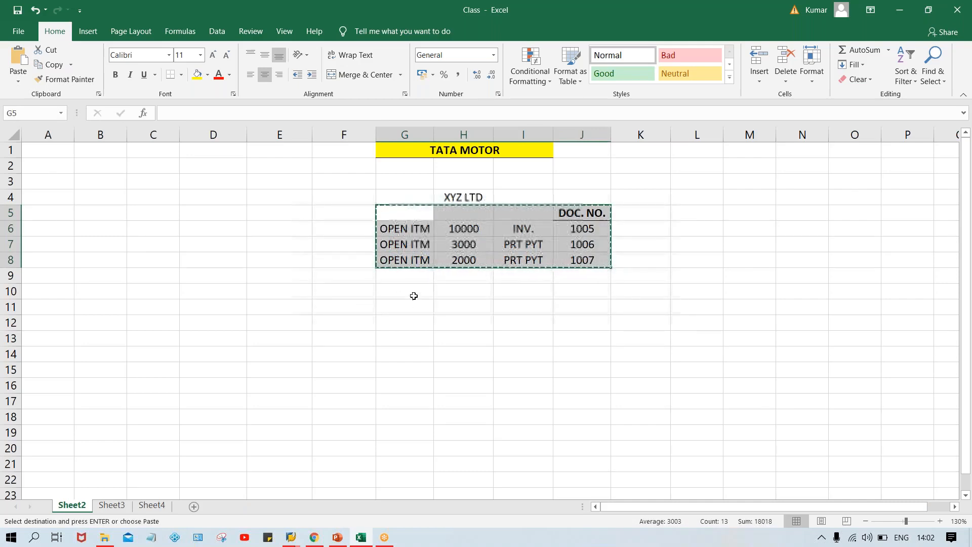
left_click(414, 296)
key("ctrl+v")
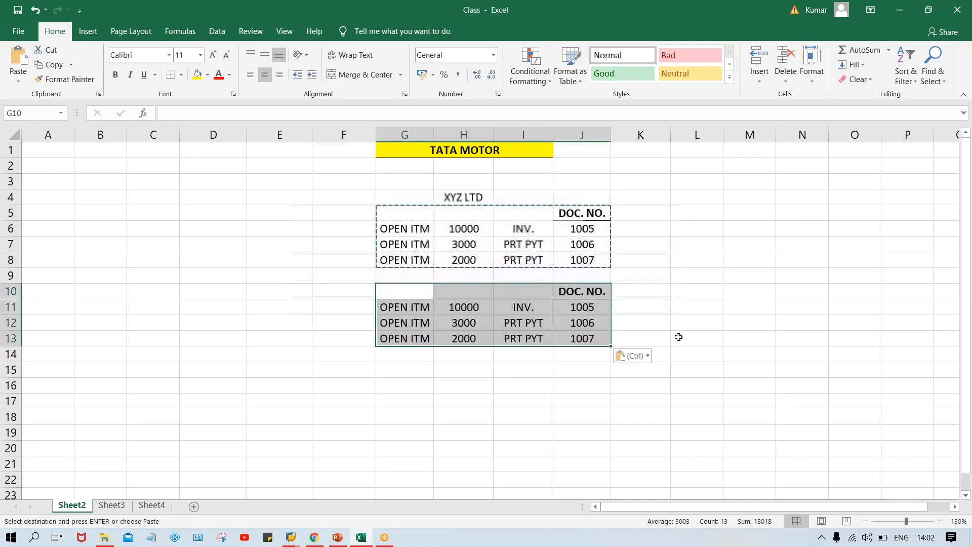
left_click(712, 362)
Clear the second part payment row, G13:J13, from the copied table
left_click_drag(387, 338, 592, 338)
key("Delete")
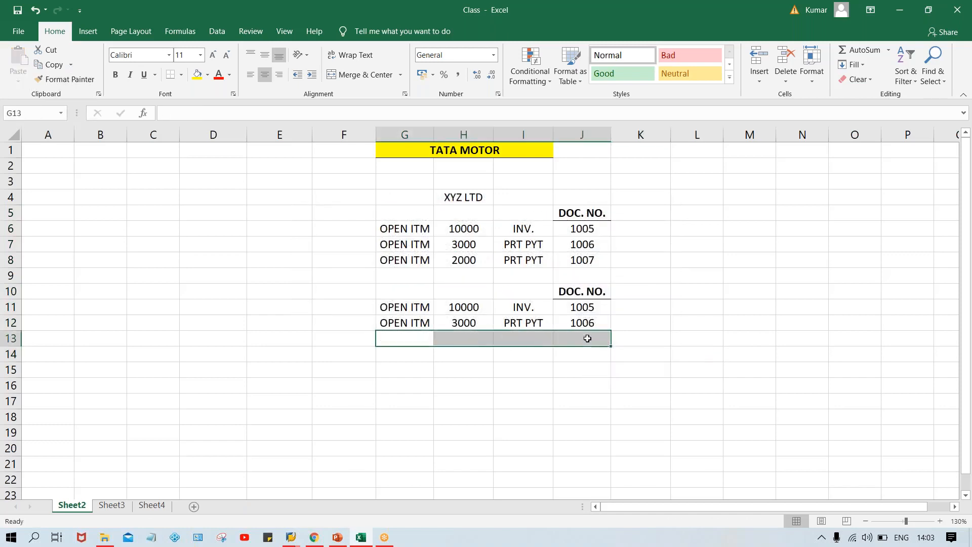
left_click(558, 420)
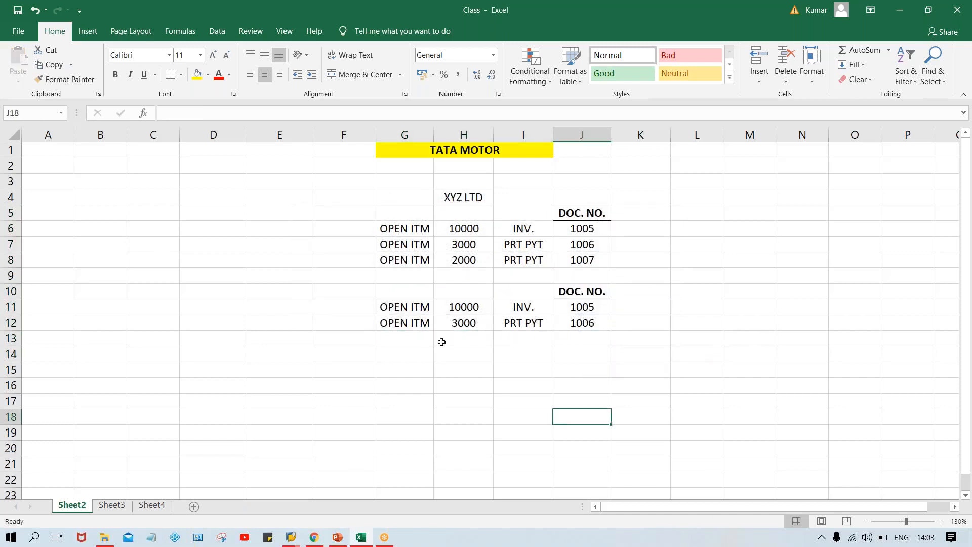
left_click(466, 325)
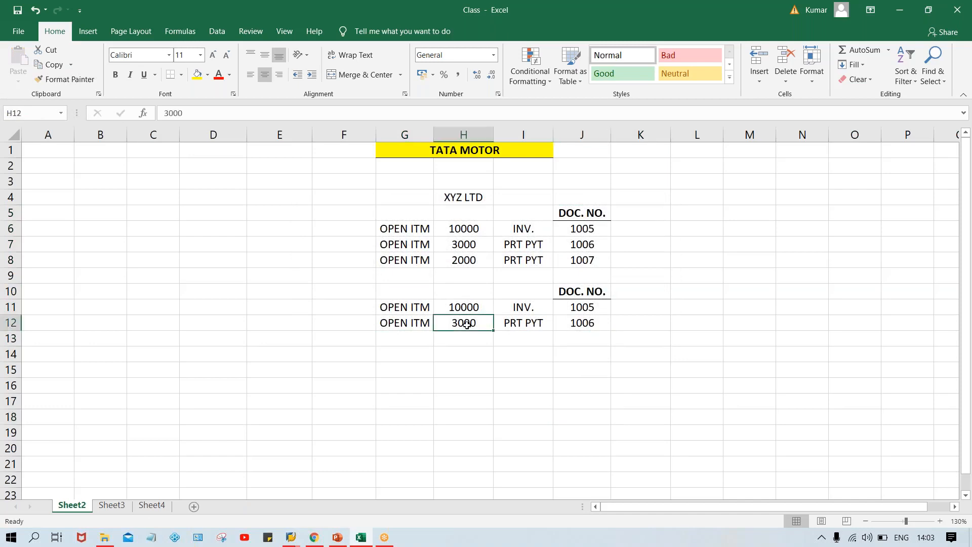
Replace the part payment amount in H12 of the copied table with 5000-
left_click(588, 326)
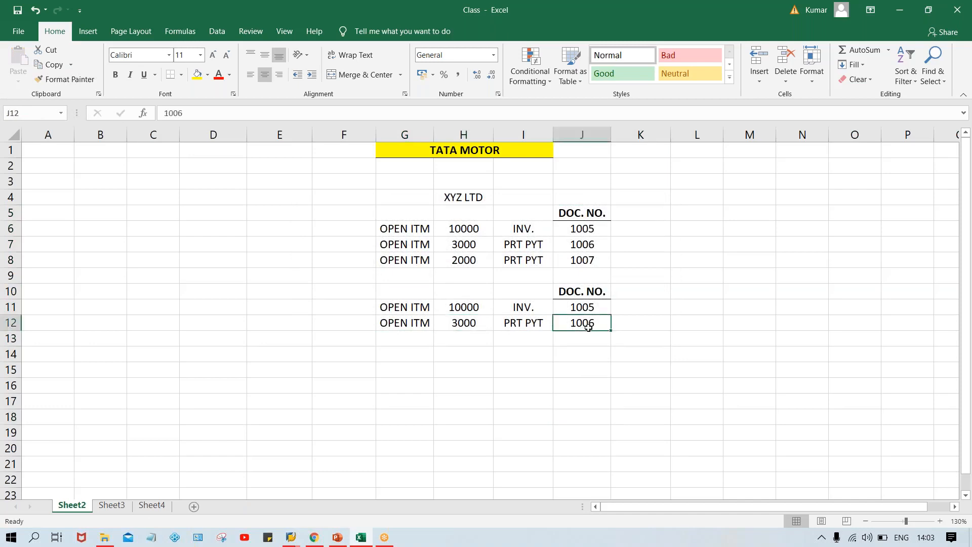
left_click(468, 254)
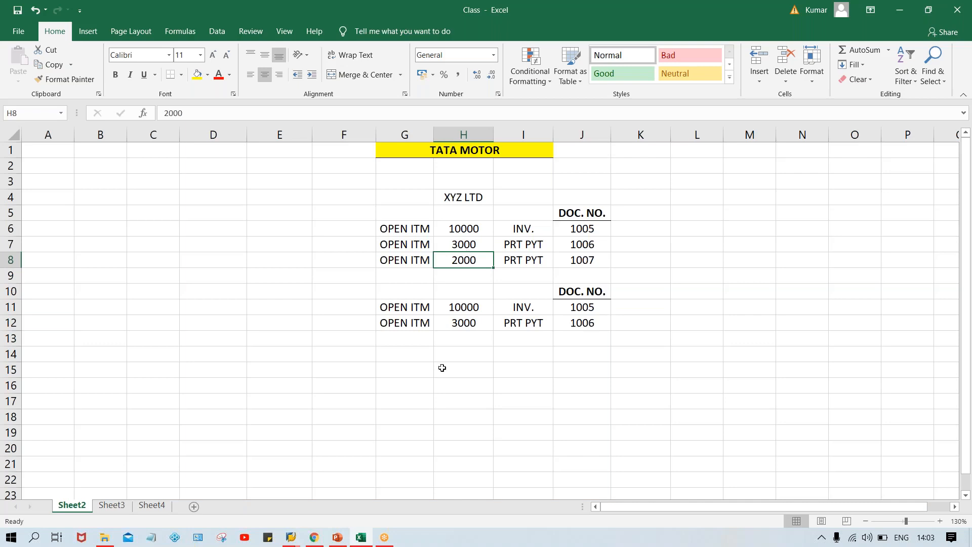
left_click(467, 330)
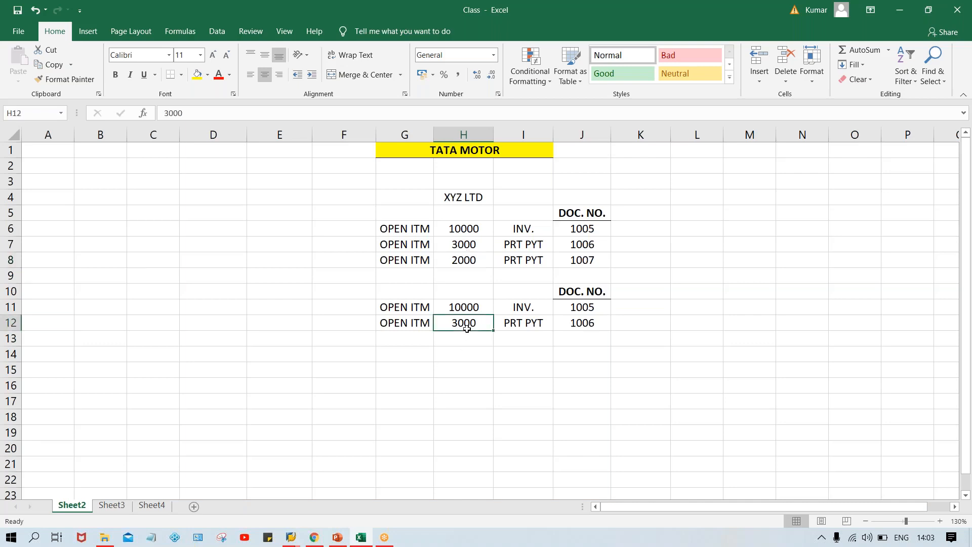
type("5000")
key("Return")
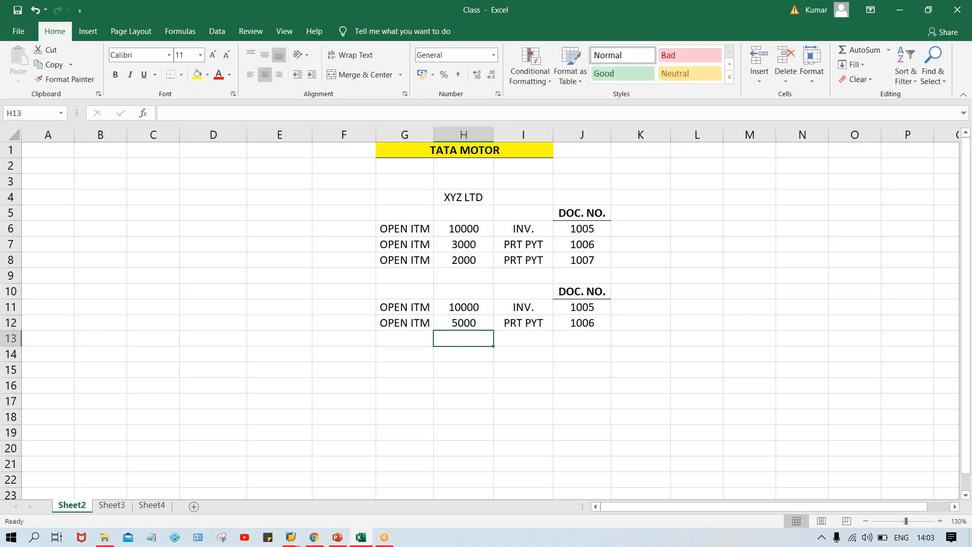
double_click(488, 320)
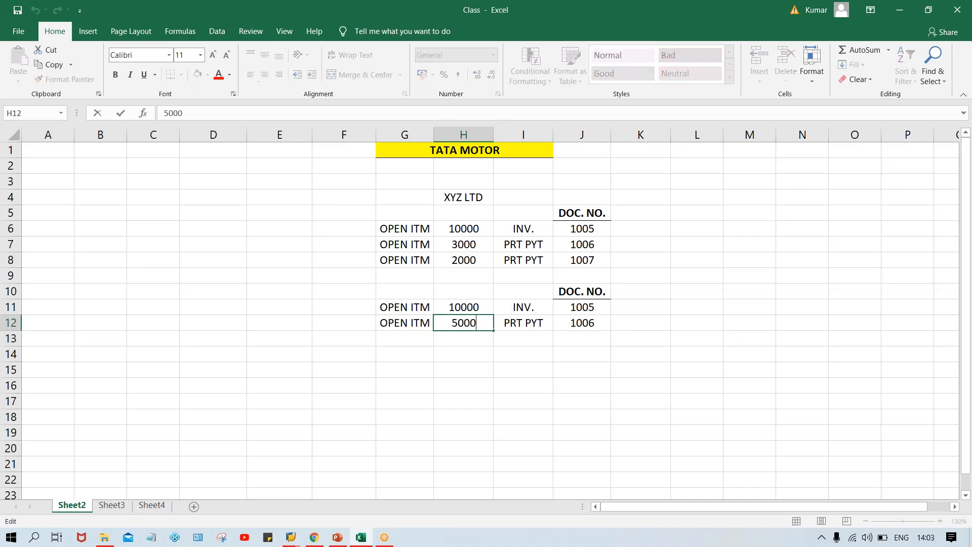
type("-")
key("Return")
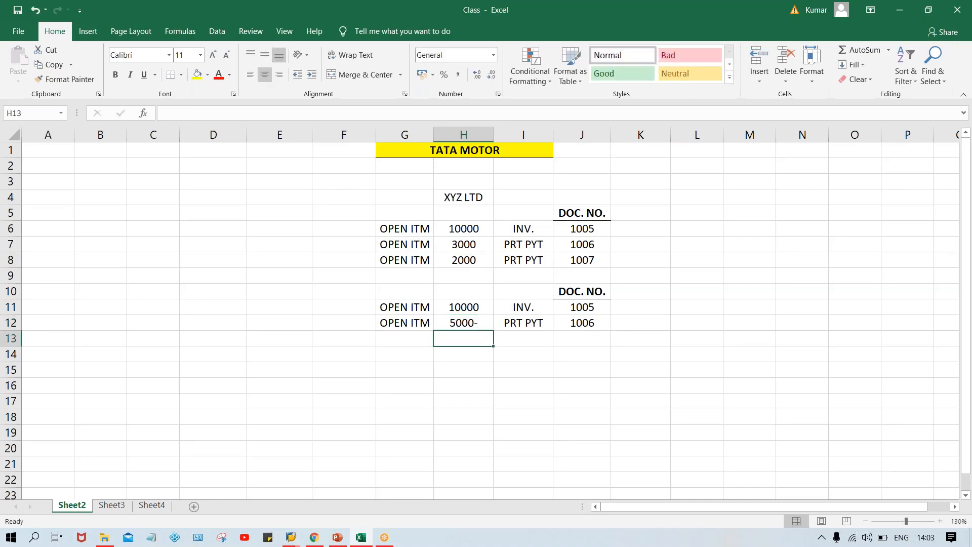
left_click(470, 322)
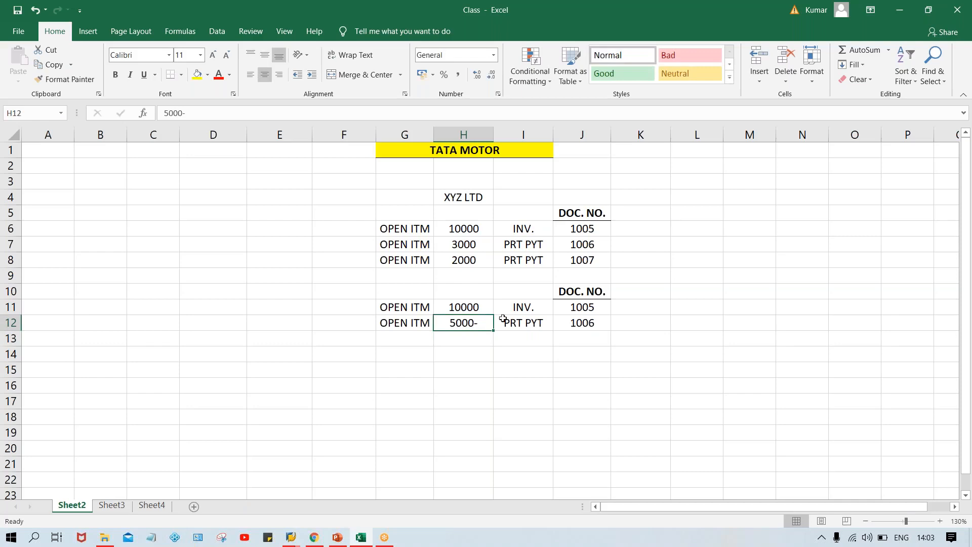
Enter document number 1007 in J12 for the copied table's part payment
left_click(579, 261)
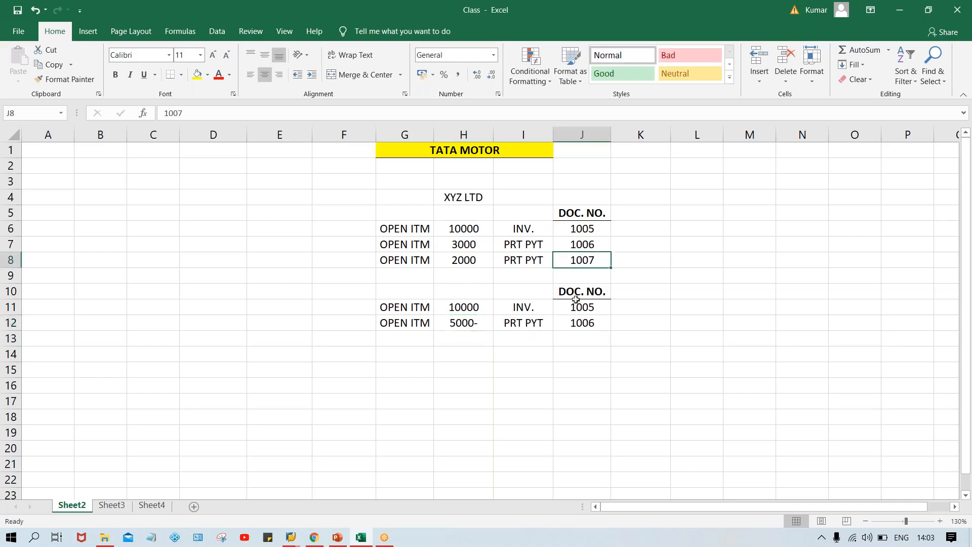
left_click(579, 322)
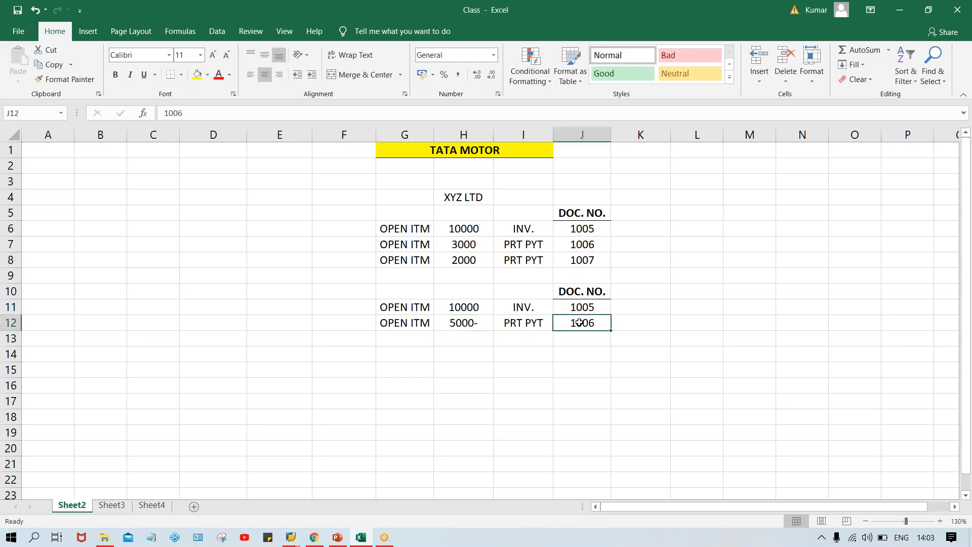
type("1007")
key("Return")
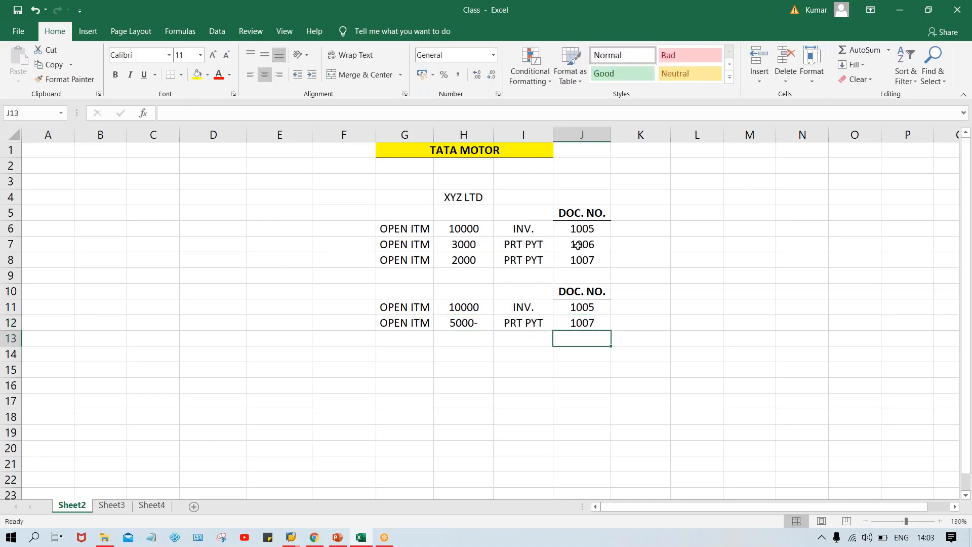
Review the original items in H6:H8 and set the copied table's amount in H12 to 8000-
left_click(477, 246)
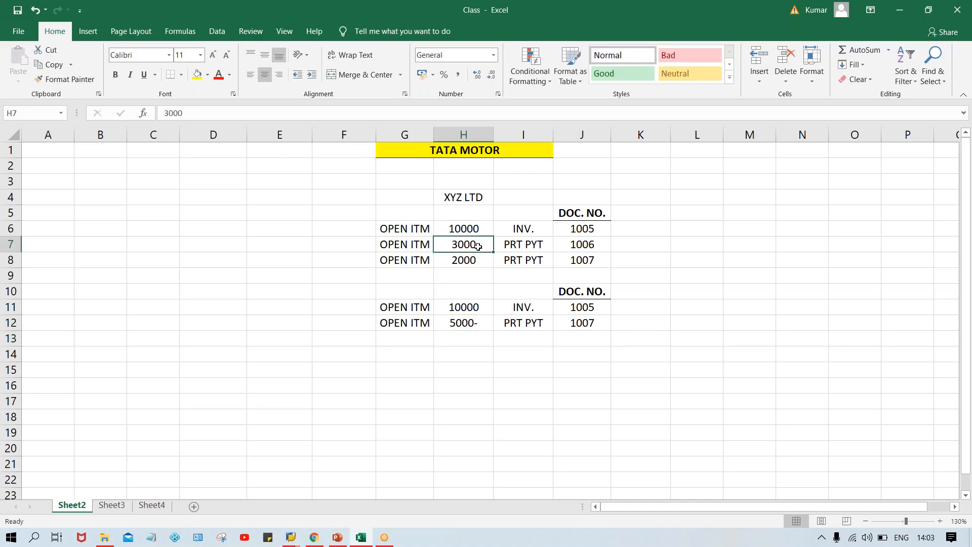
left_click(588, 247)
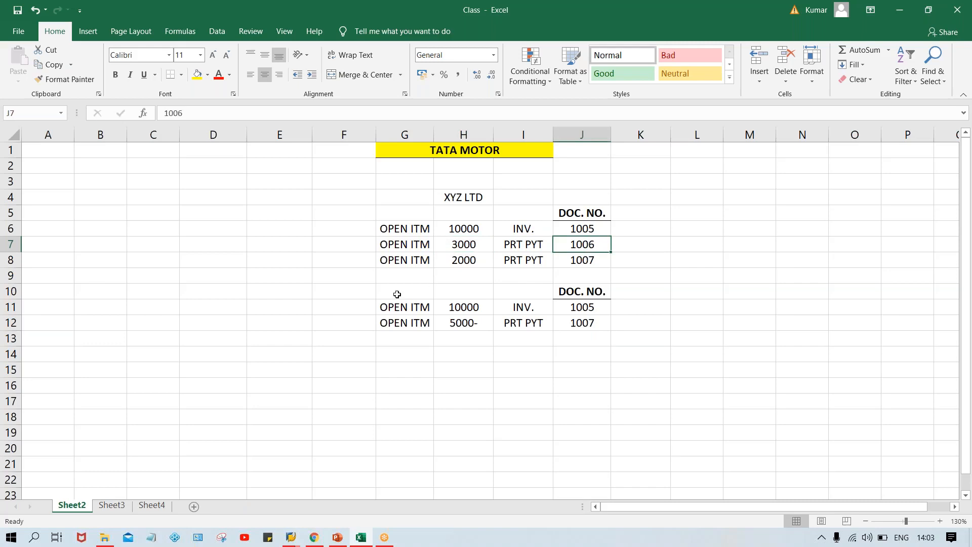
left_click(462, 232)
left_click_drag(462, 231, 466, 262)
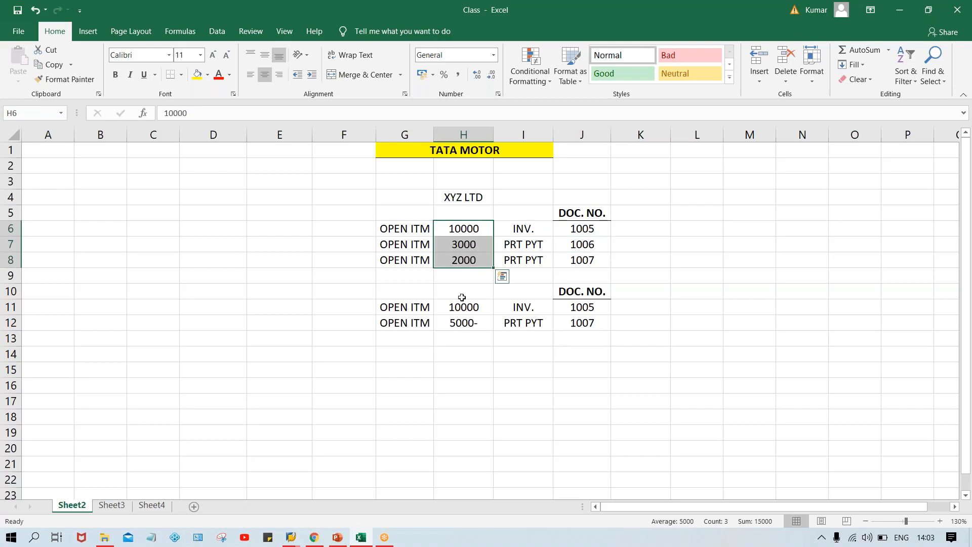
left_click(463, 321)
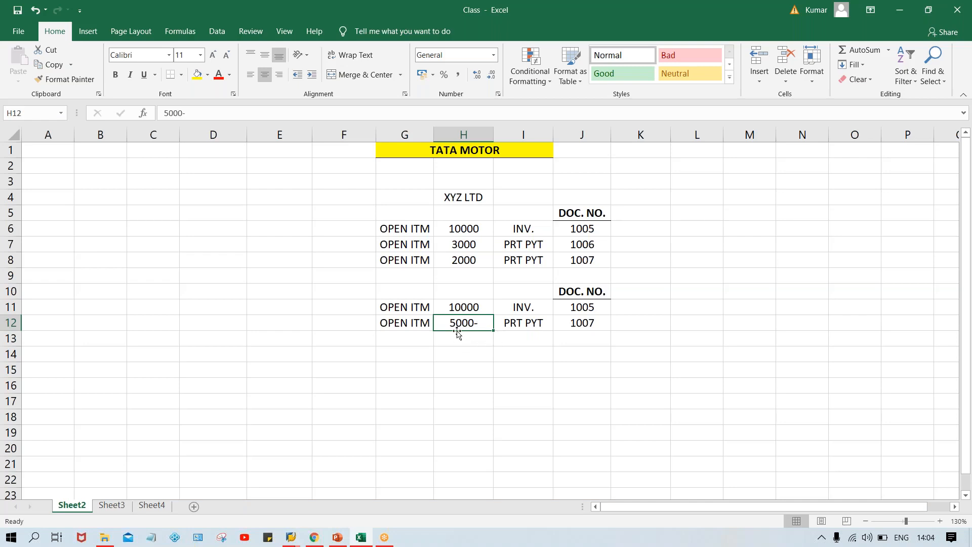
type("8000-")
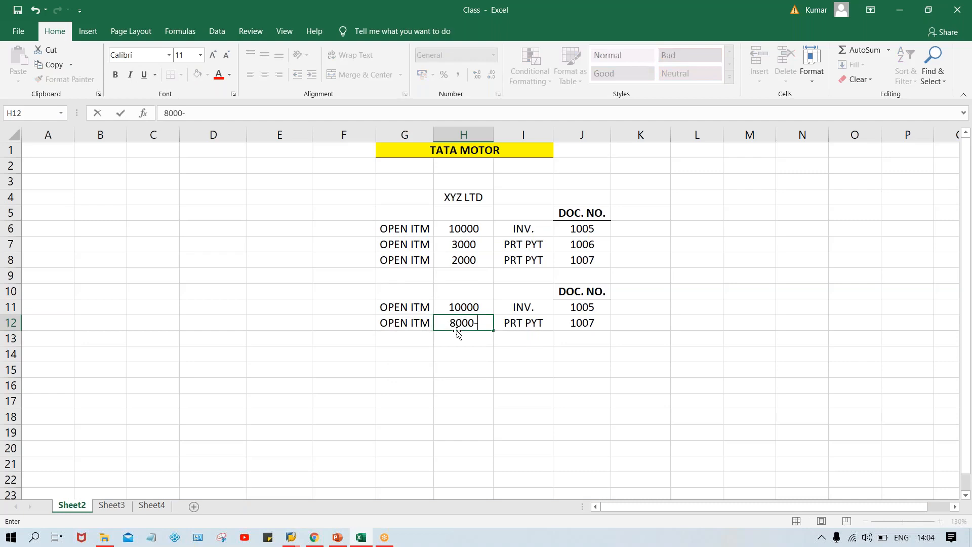
key("Return")
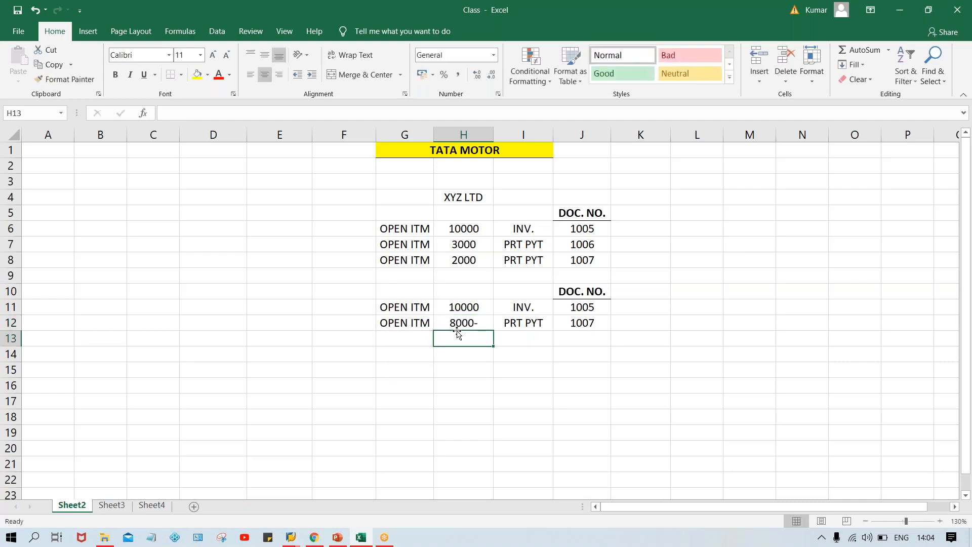
Enter document number 1008 in J12 for the 8000- item
left_click(586, 323)
type("1008")
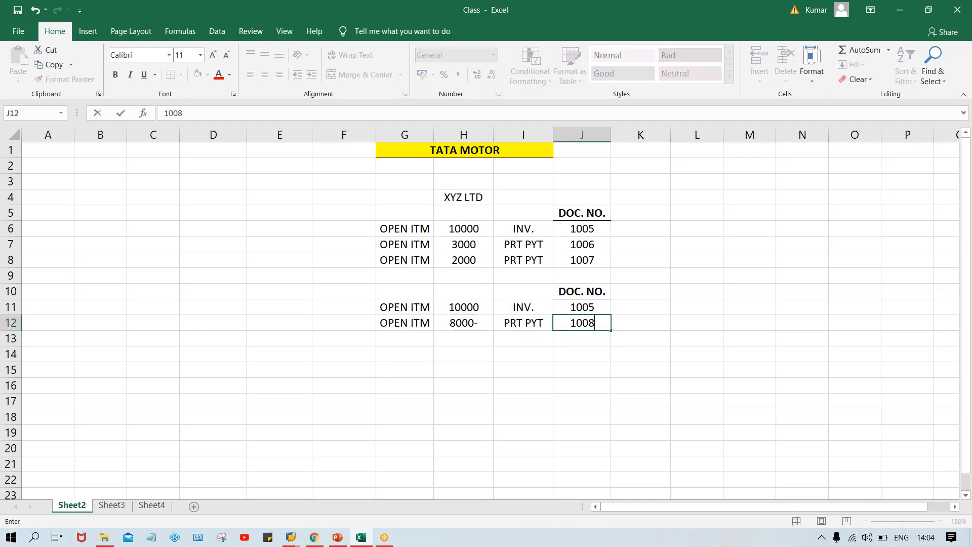
key("Return")
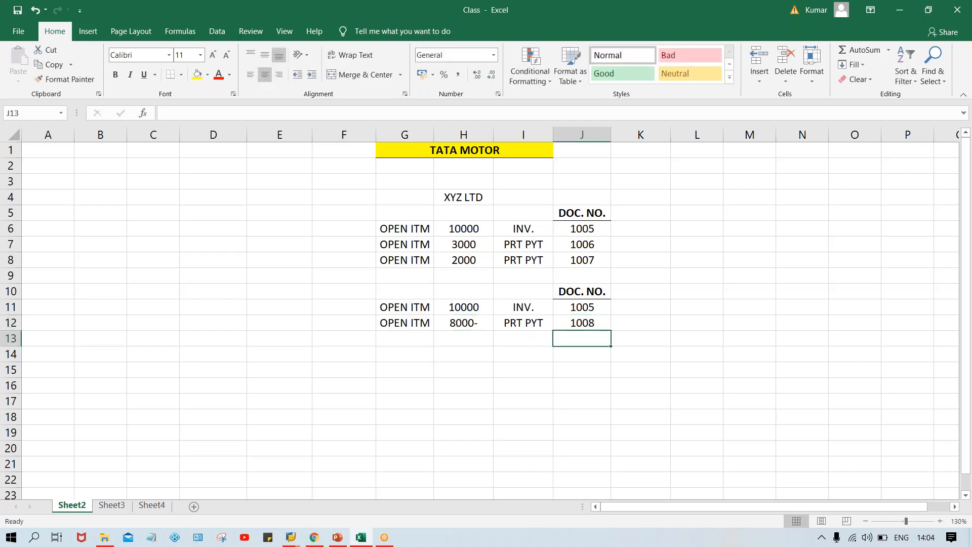
left_click(466, 322)
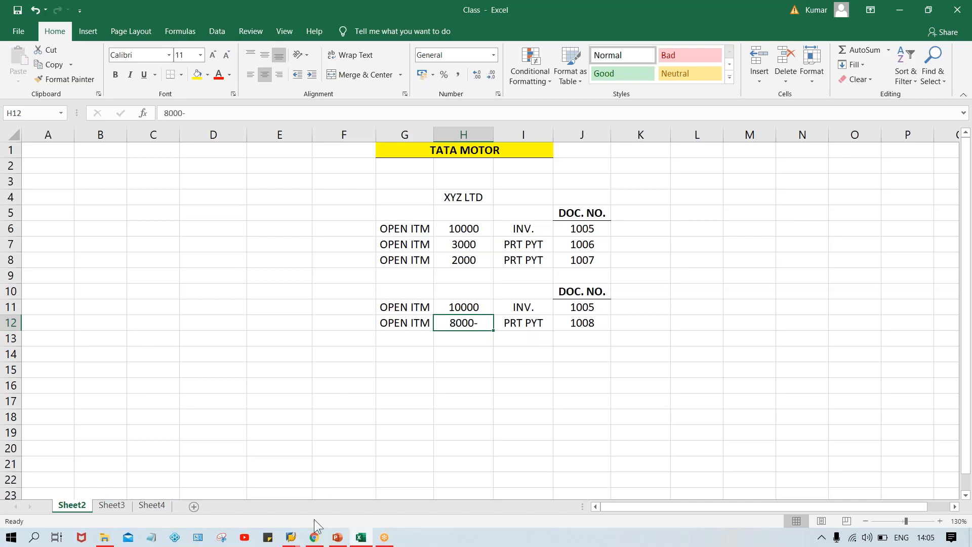
Switch to the SAP Easy Access session and try to start transaction FB70
mouse_move(291, 536)
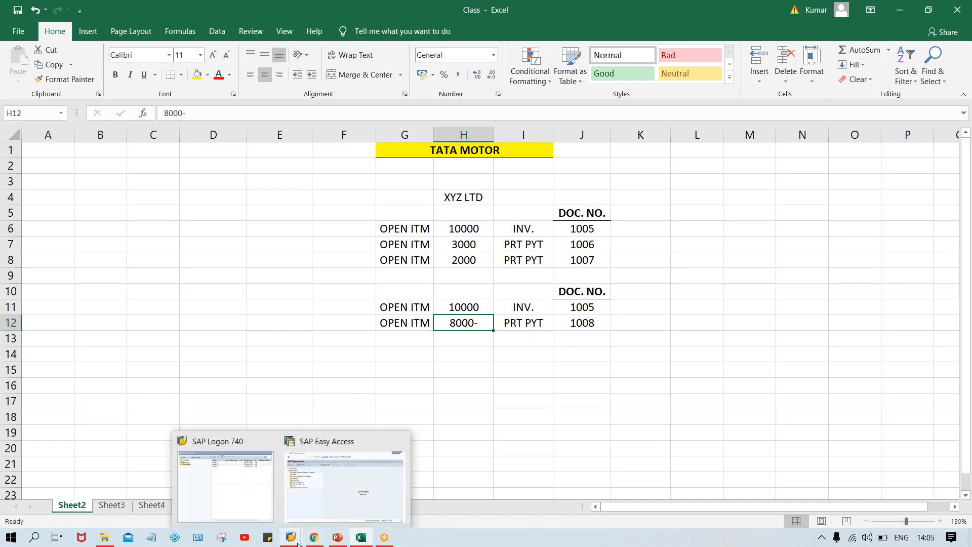
left_click(353, 509)
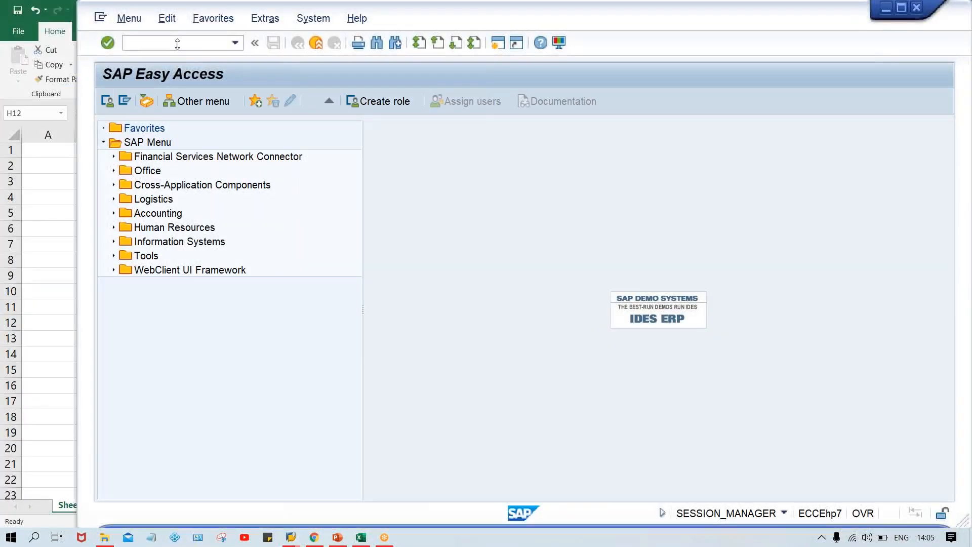
left_click(177, 44)
type("FB70")
key("Return")
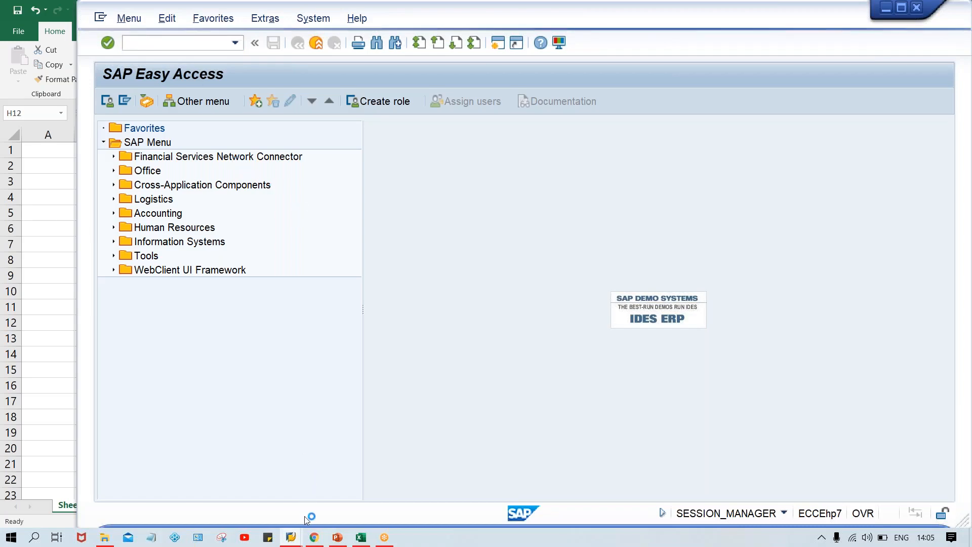
Open a new SAP logon window from SAP Logon 740 and dismiss the connection error without viewing its details
mouse_move(292, 542)
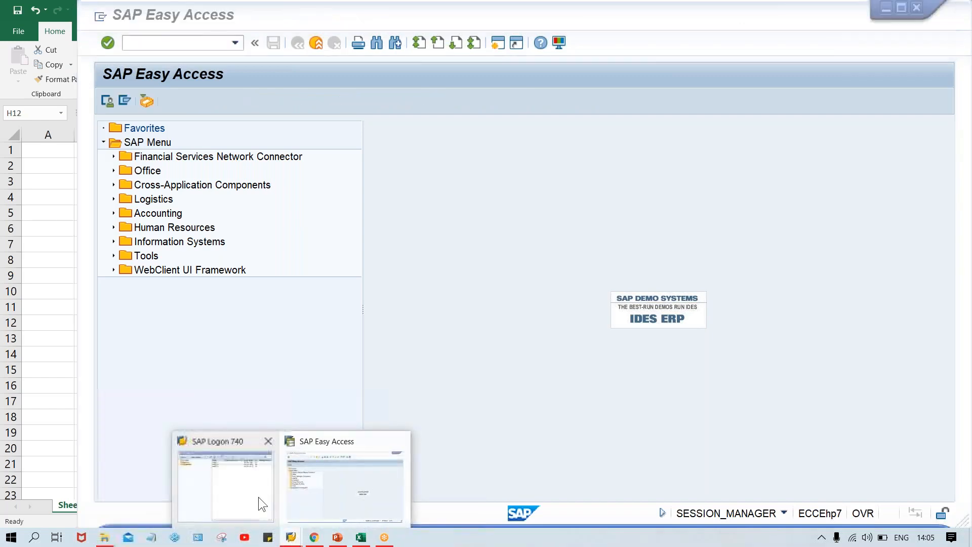
left_click(259, 497)
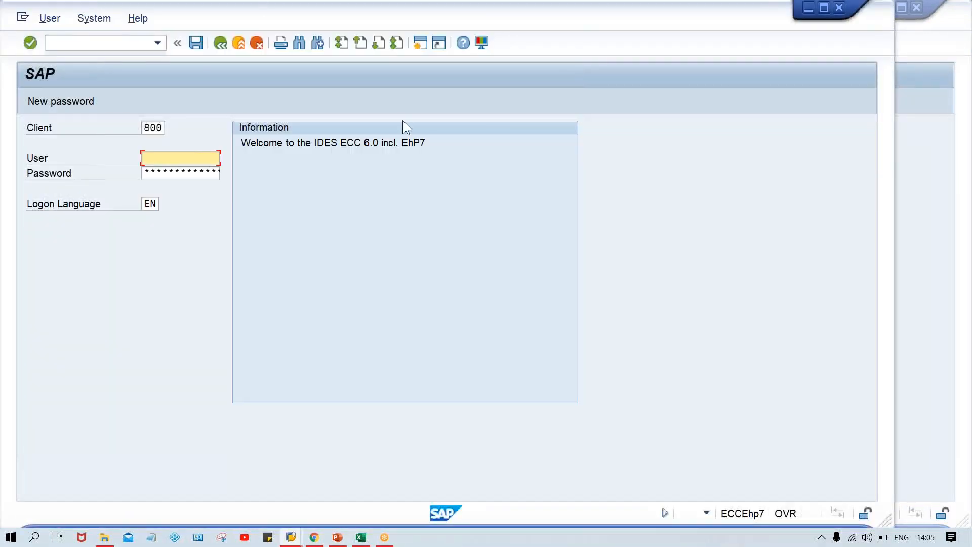
left_click_drag(255, 16, 343, 18)
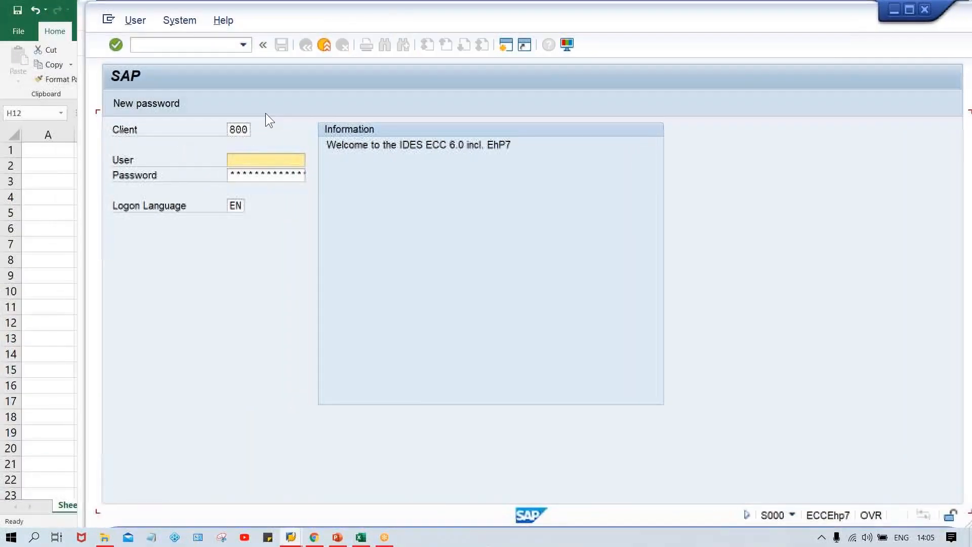
right_click(254, 161)
left_click(239, 163)
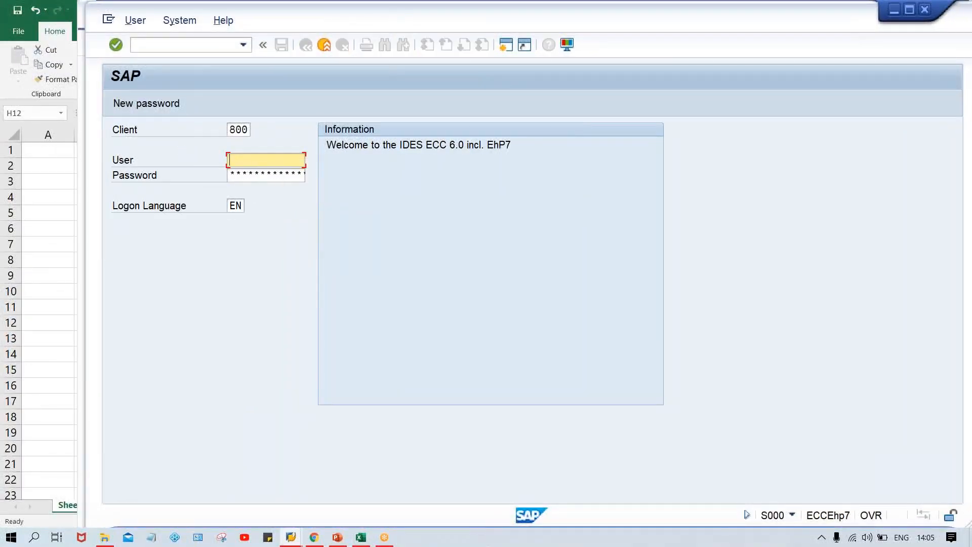
key("Tab")
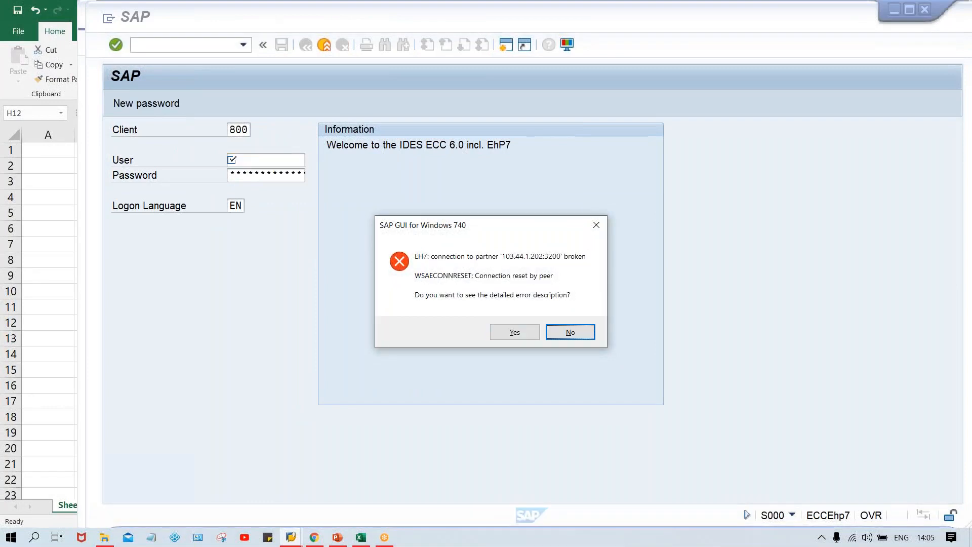
key("Return")
Choose the saved user name, enter the account password and log on to SAP client 800
key("Down")
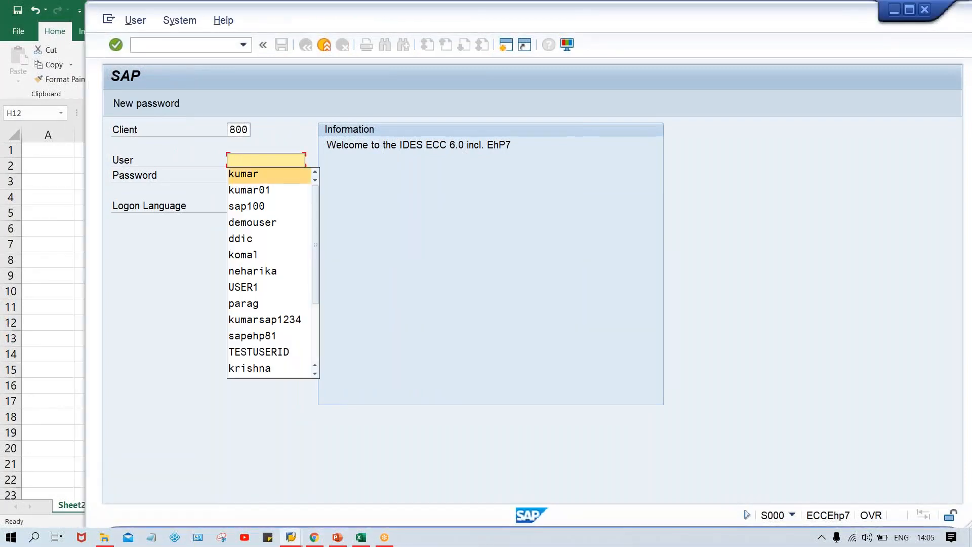
key("Return")
key("Tab")
type("*")
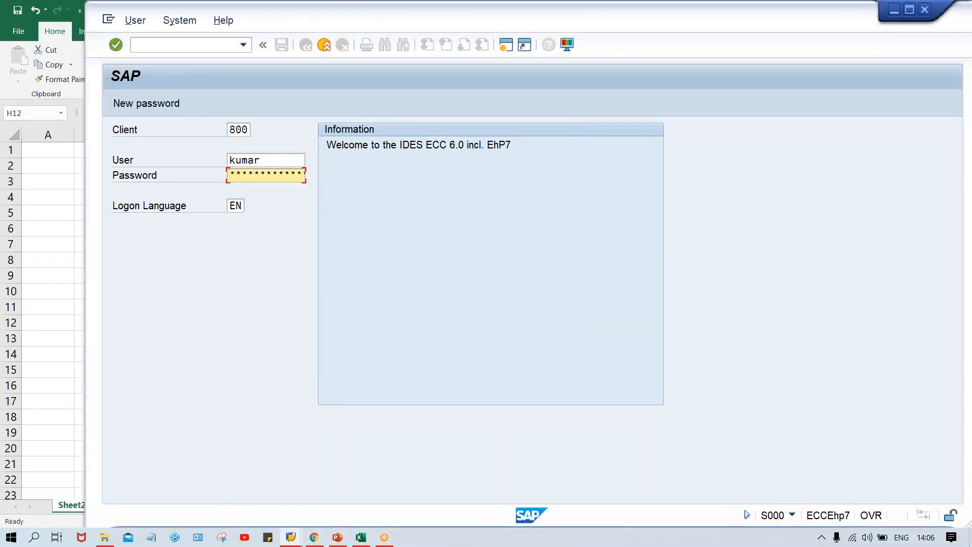
key("Caps_Lock")
type("*")
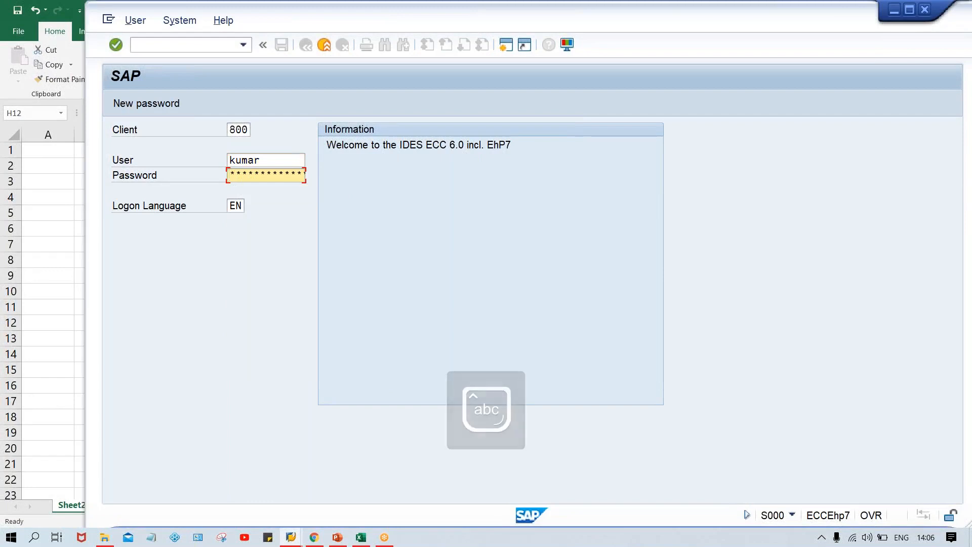
key("Return")
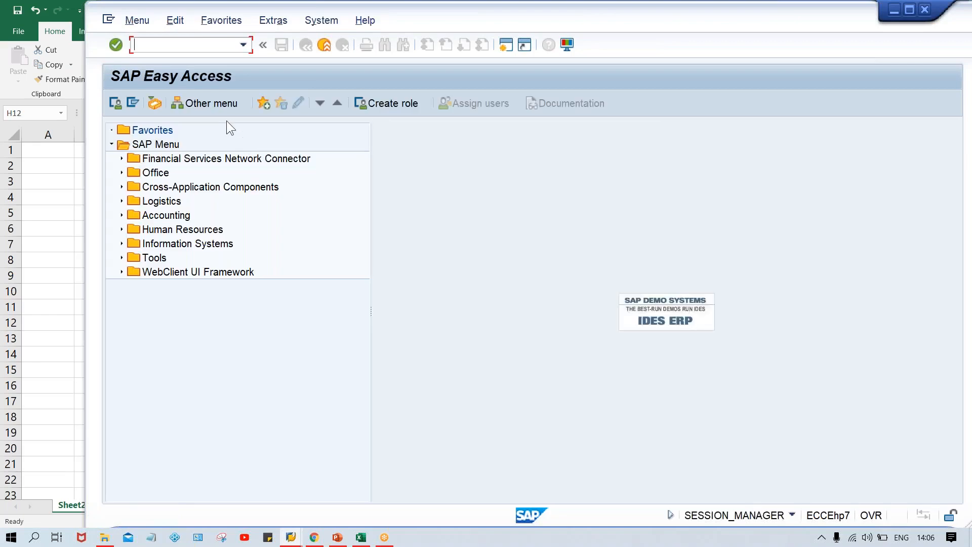
Start transaction FB70 and fill in the customer number on the customer invoice from the saved entries
type("fb70")
key("Return")
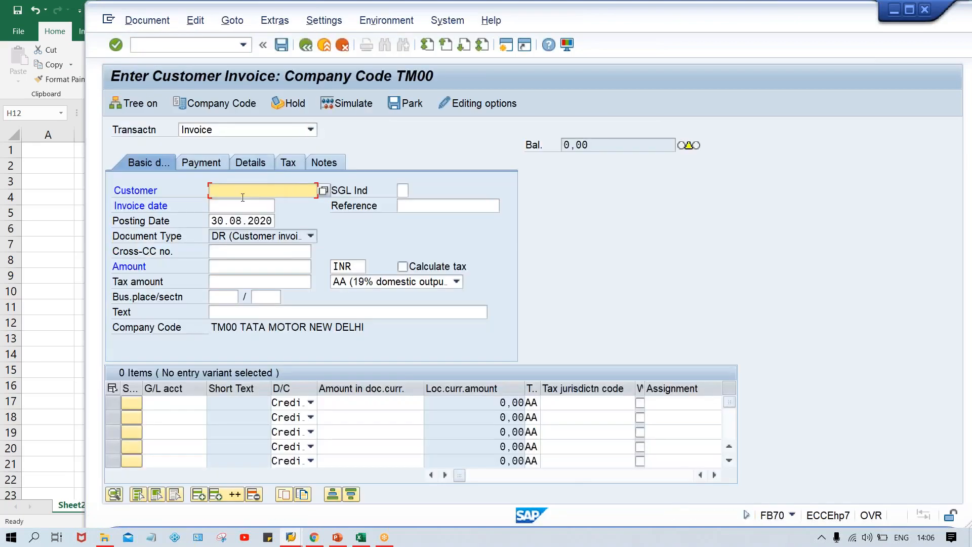
key("space")
key("Down")
key("Return")
key("Tab")
key("Tab")
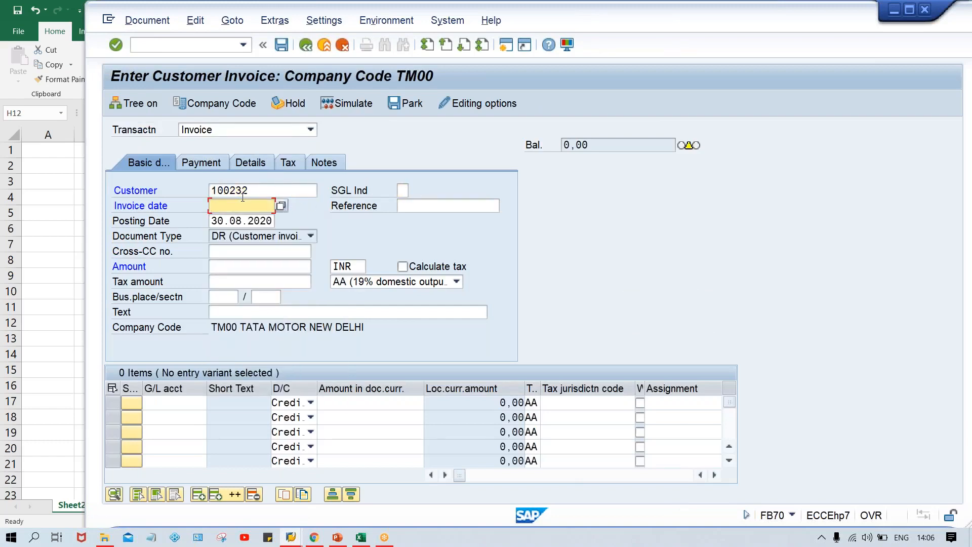
Set the invoice date to 30.08.2020 and move on to the invoice's Amount field
type("30")
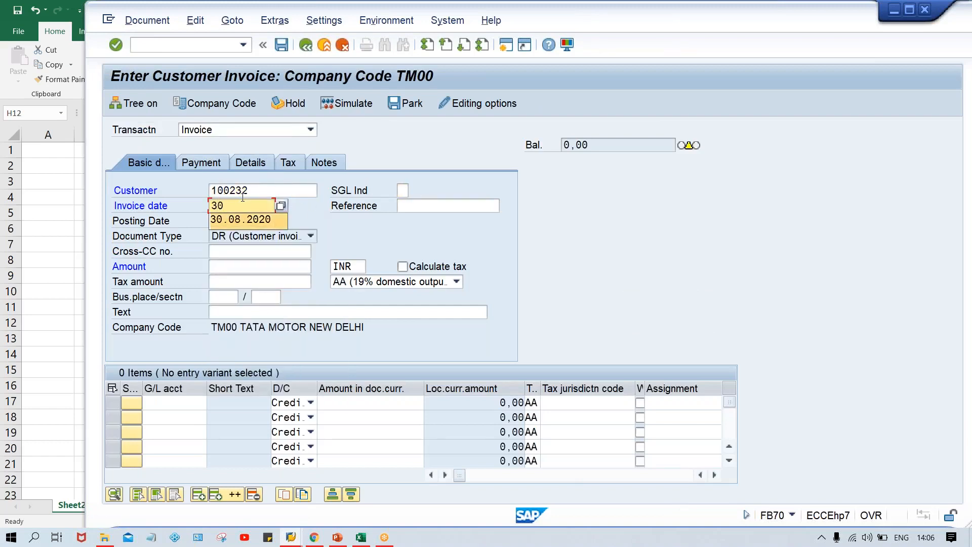
key("Down")
key("Return")
key("Tab")
key("Tab")
key("Tab")
key("Tab")
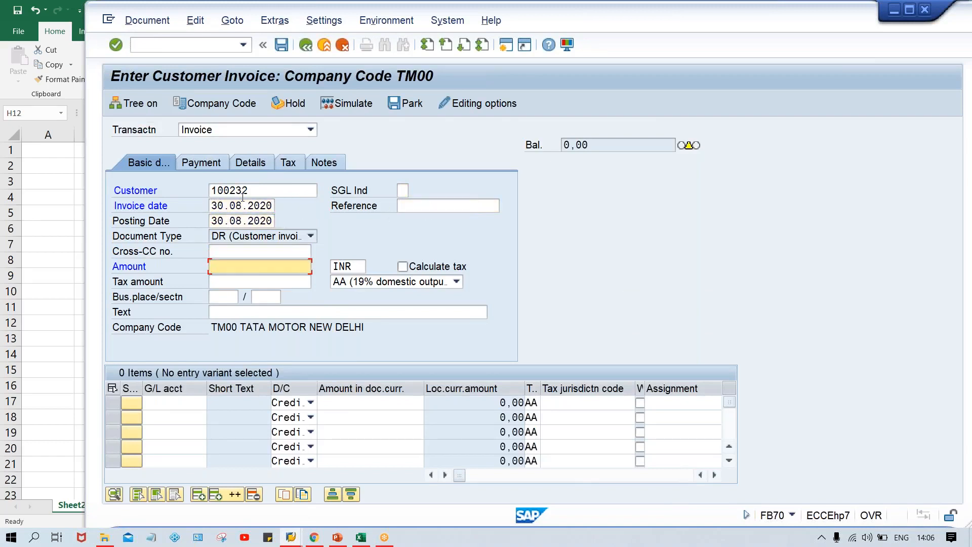
Set the invoice amount to 10000 with a credit line of 10000 to G/L account 3000 and post the document
type("10000")
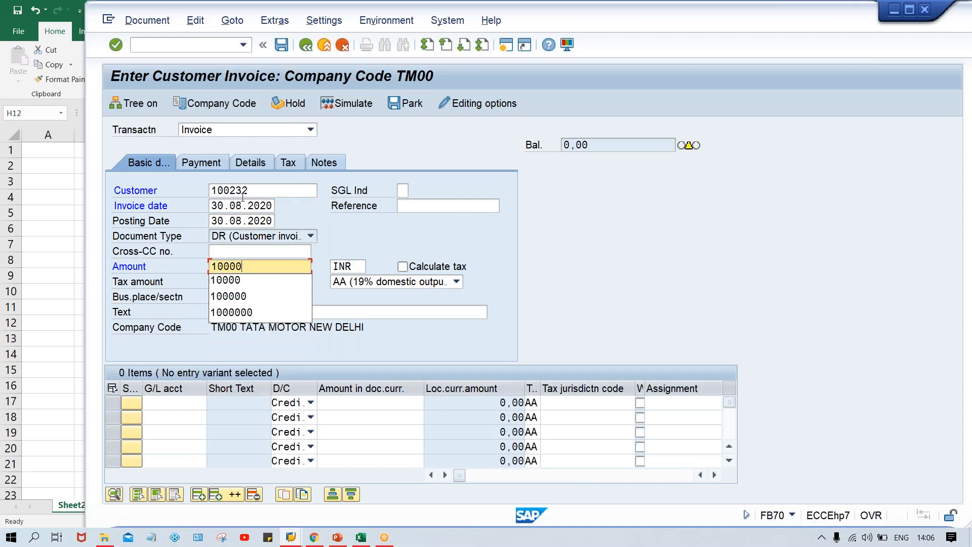
key("Return")
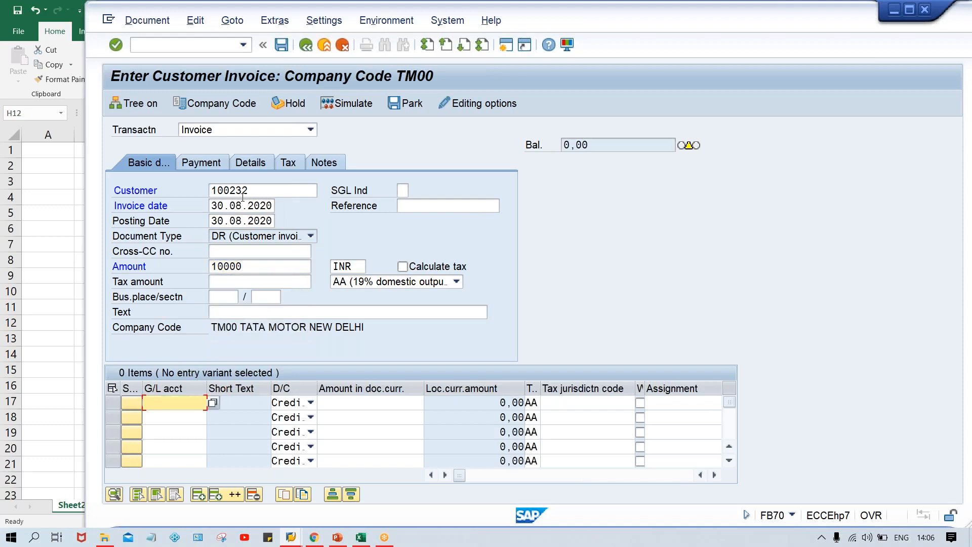
type("3000")
key("Tab")
key("Tab")
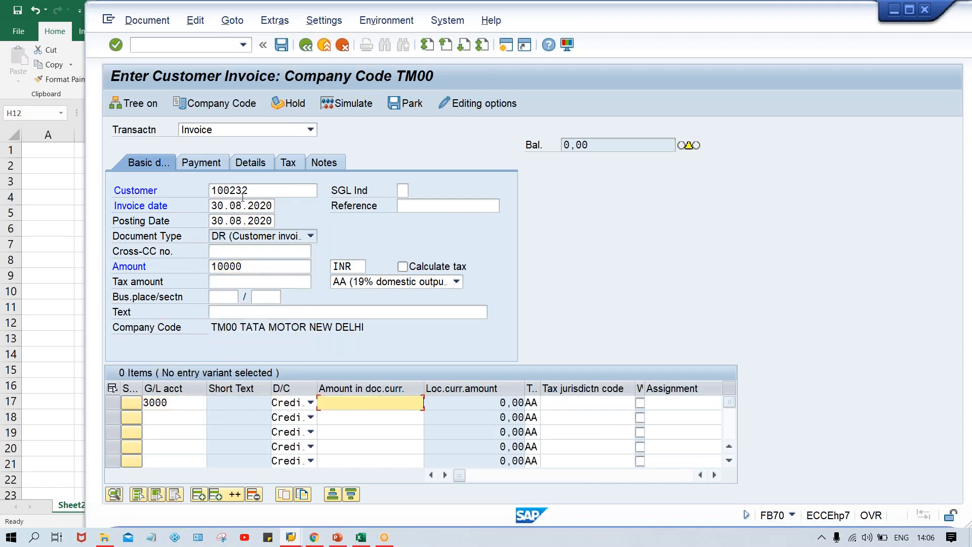
type("10000")
key("Return")
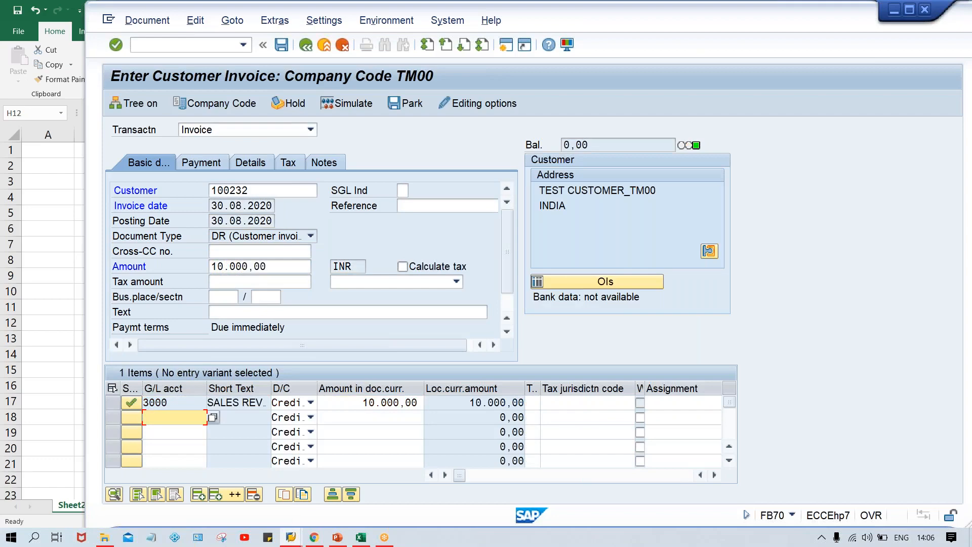
key("ctrl+s")
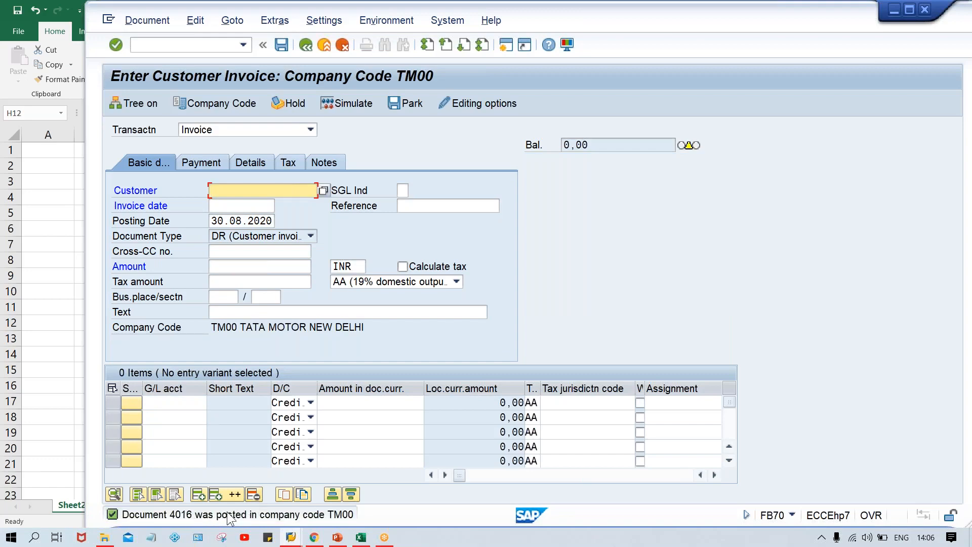
Switch to Excel and change the invoice document numbers in J11 and J6 to 4016
left_click(361, 537)
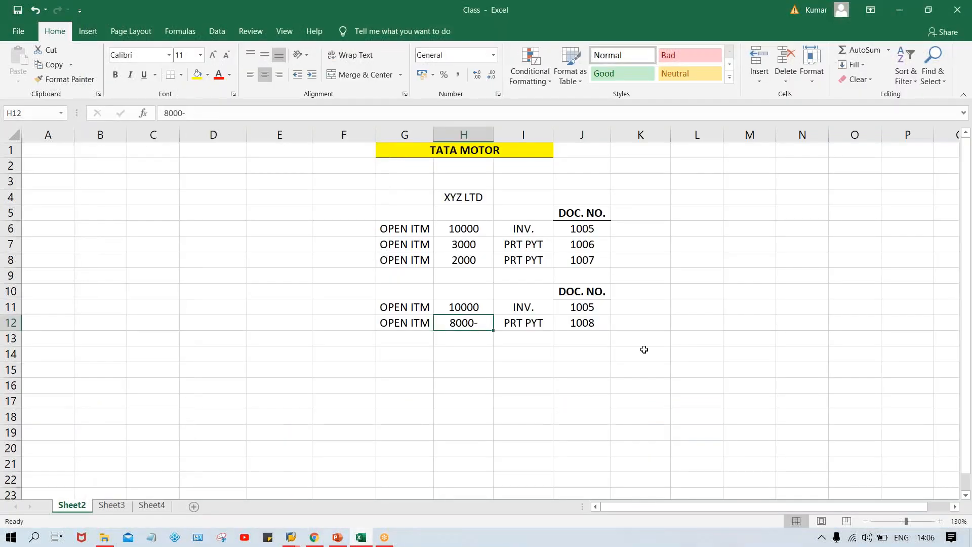
left_click(644, 350)
left_click(585, 320)
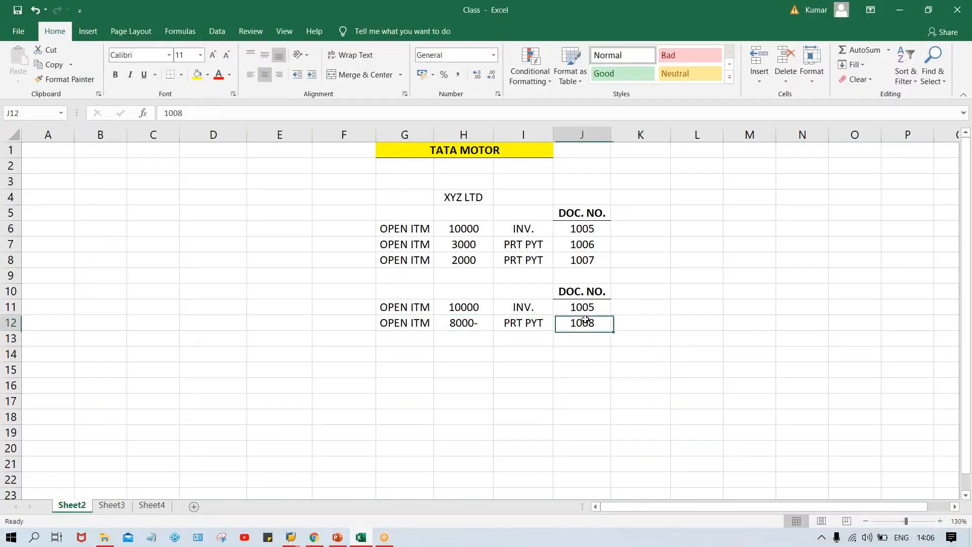
left_click(584, 310)
type("400")
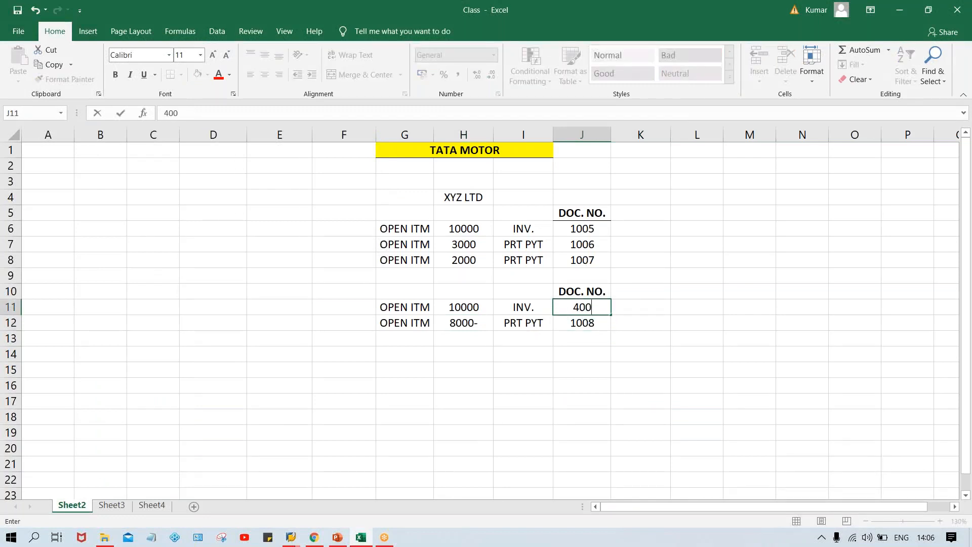
key("BackSpace")
type("16")
key("Return")
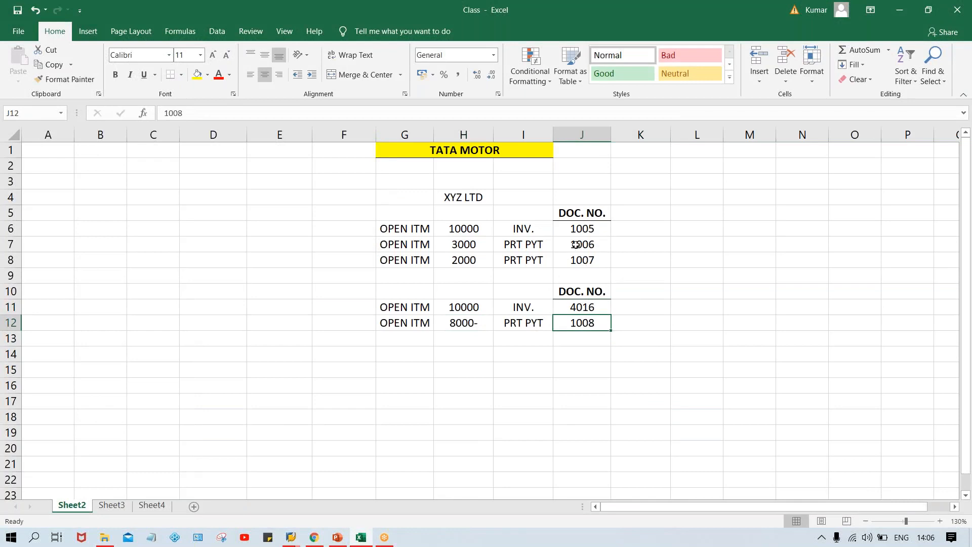
left_click(585, 228)
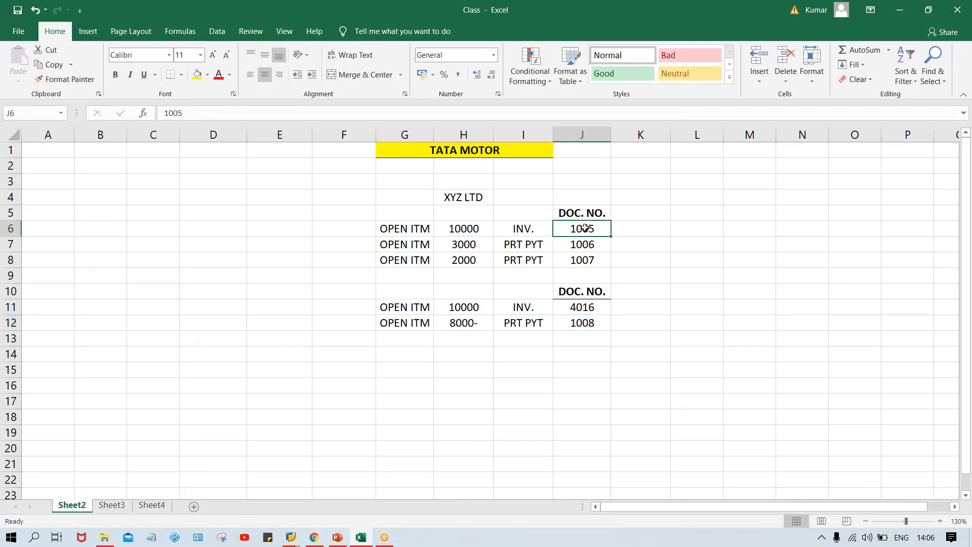
type("4016")
key("Return")
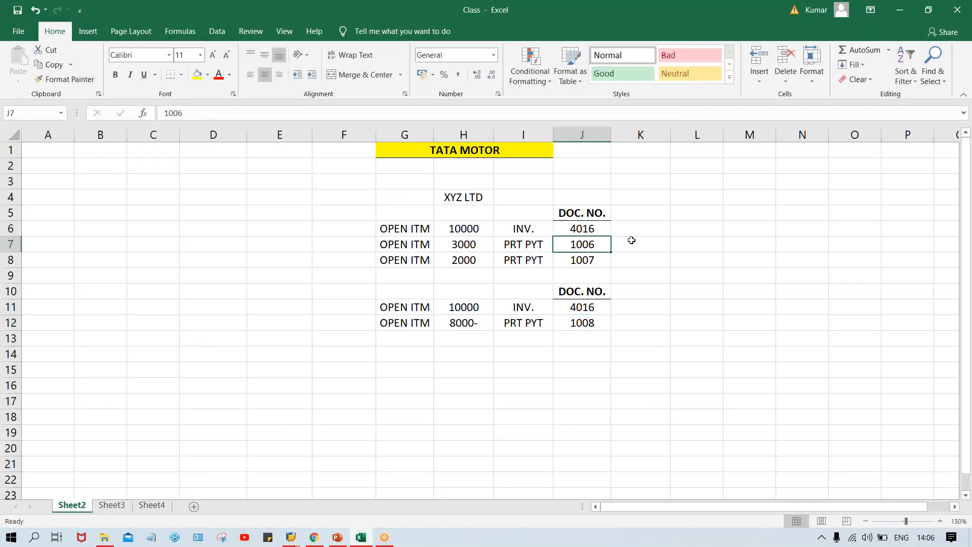
Clear the part payment document numbers in J7:J8 and J12
left_click_drag(593, 249, 594, 261)
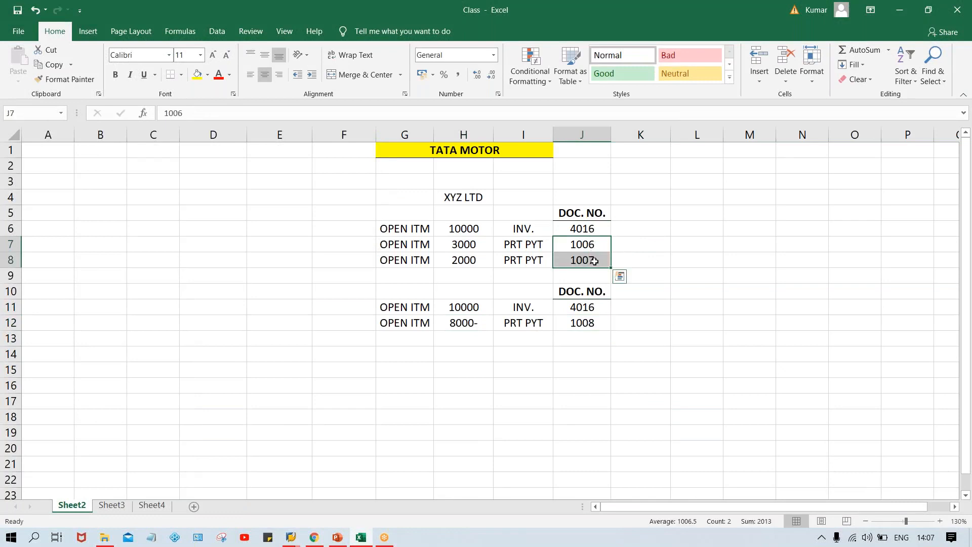
key("Delete")
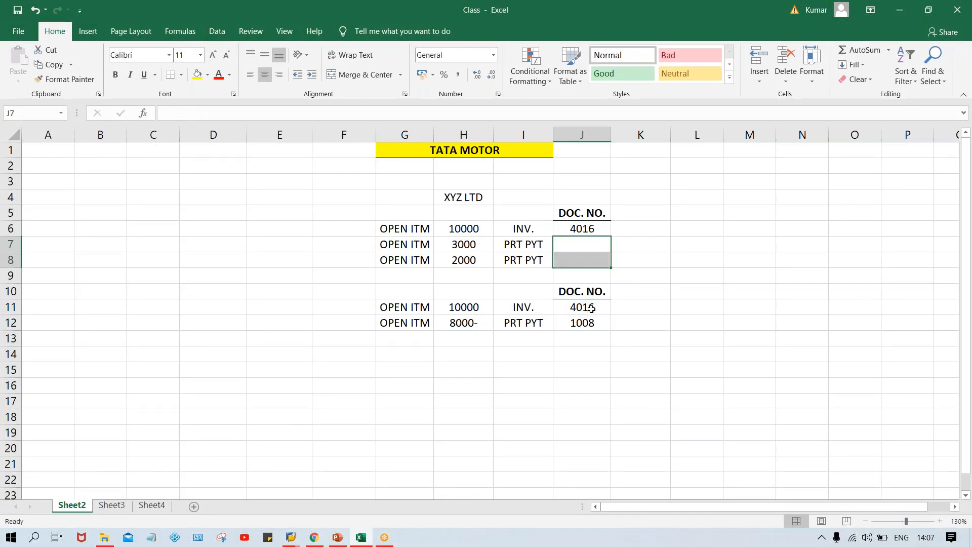
left_click(591, 324)
key("Delete")
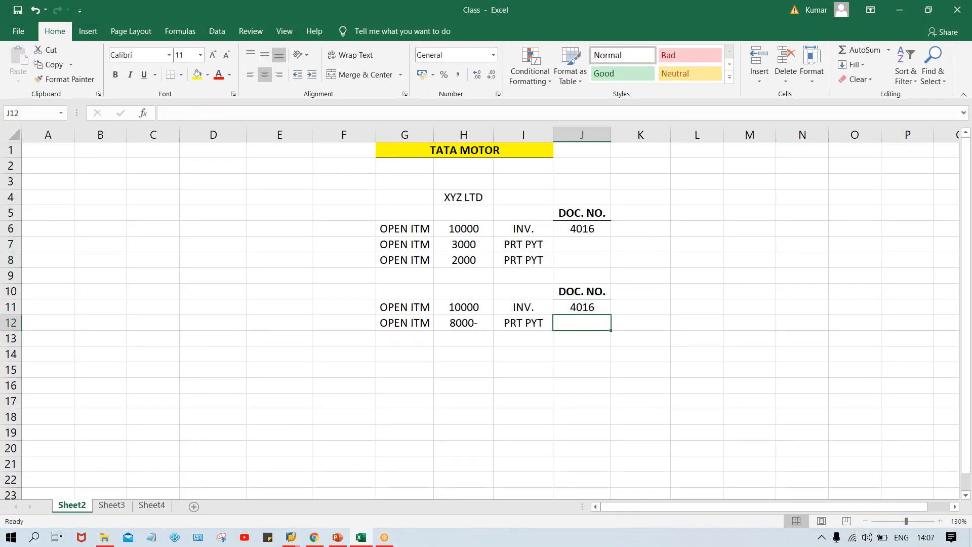
left_click(568, 369)
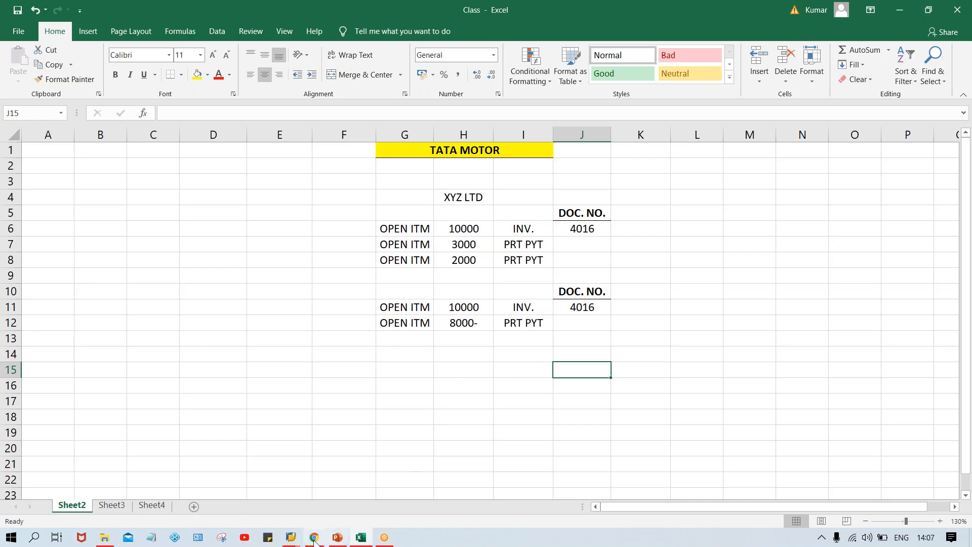
Return to the SAP customer invoice window and start transaction F-28 for incoming payments
mouse_move(284, 541)
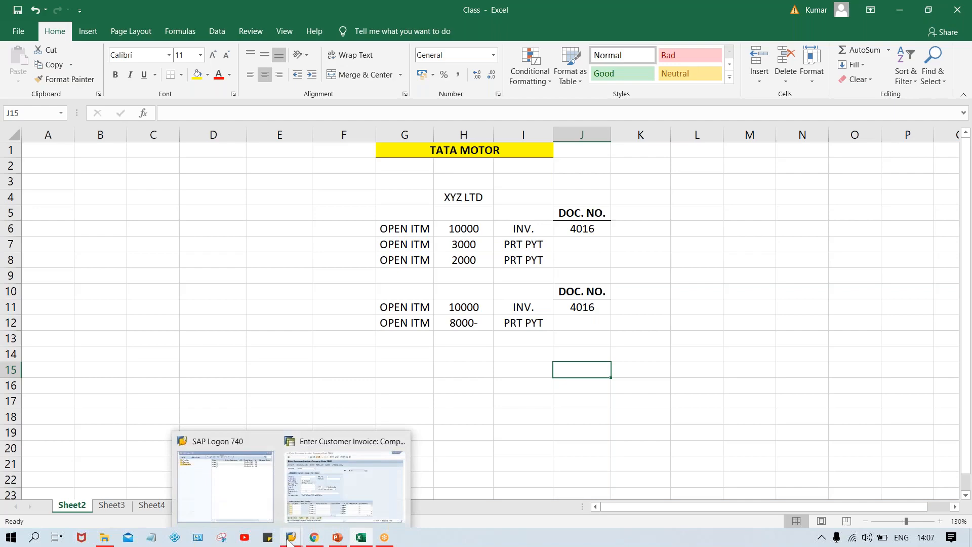
left_click(339, 497)
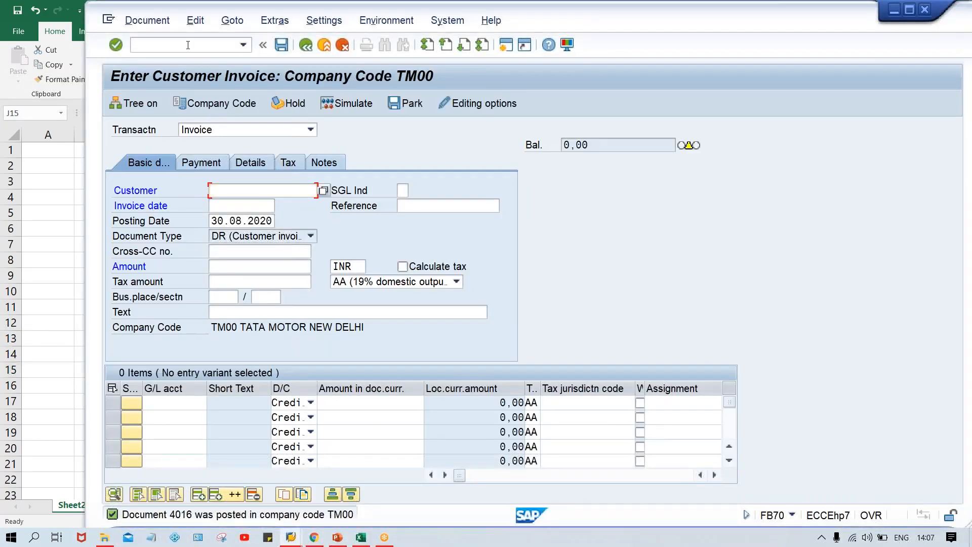
left_click(187, 45)
type("/nf0")
key("Num_Lock")
key("Num_Lock")
key("BackSpace")
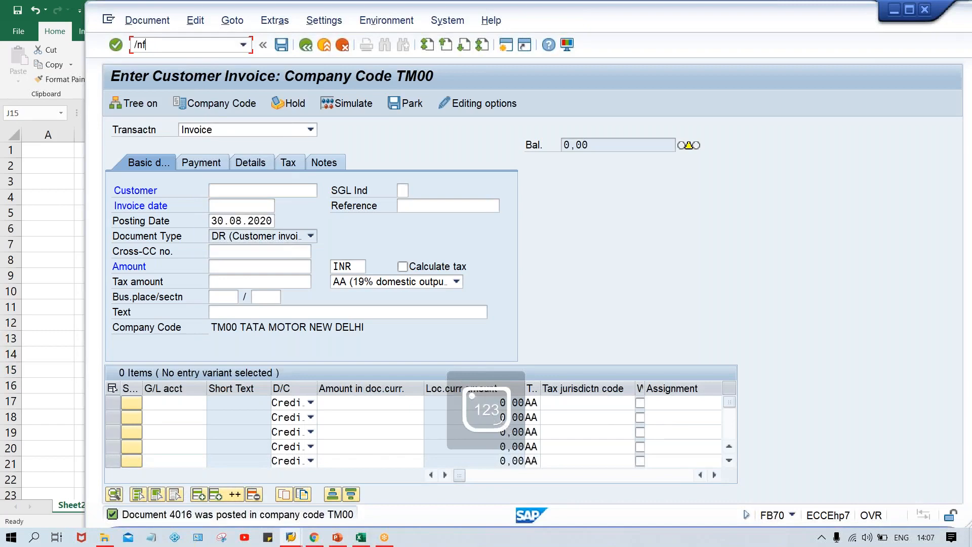
type("-2")
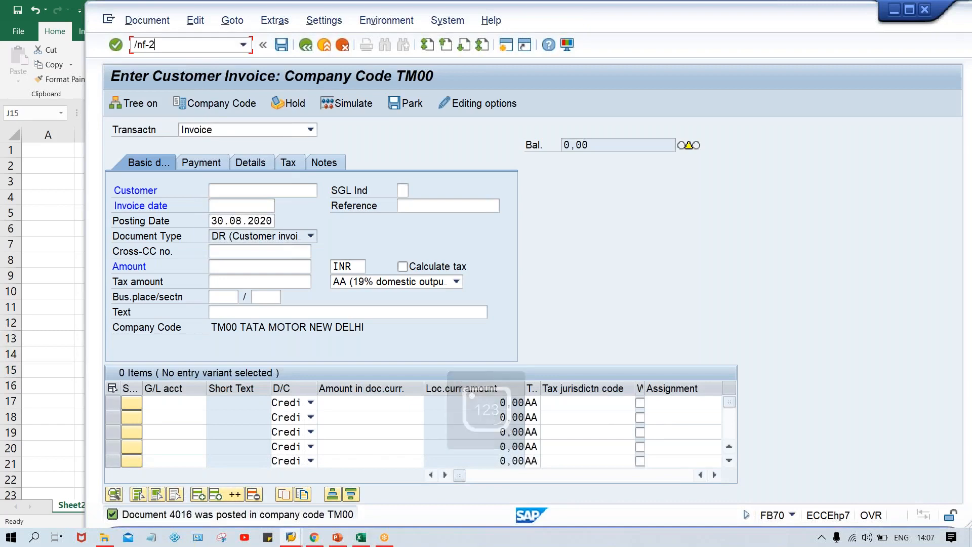
type("8")
key("Return")
Fill in the payment header with document date 30.08.2020 and bank G/L account 1000 from the saved entries
key("BackSpace")
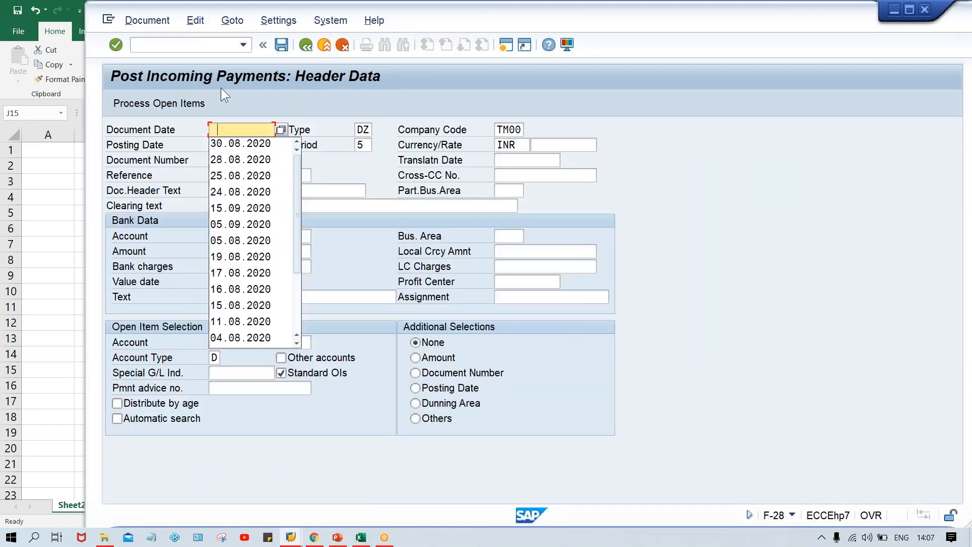
key("Down")
key("Return")
key("Return")
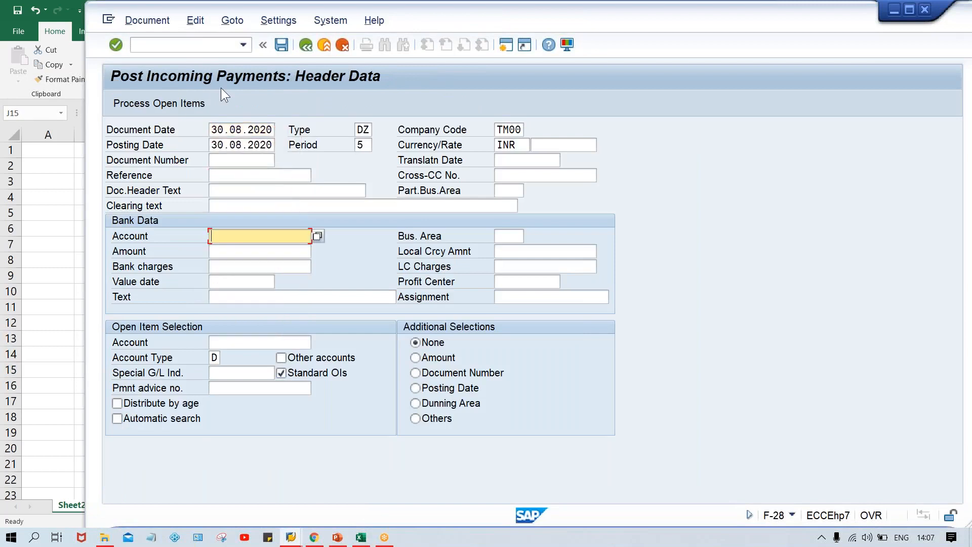
type("1")
key("Down")
key("Return")
key("Tab")
key("Tab")
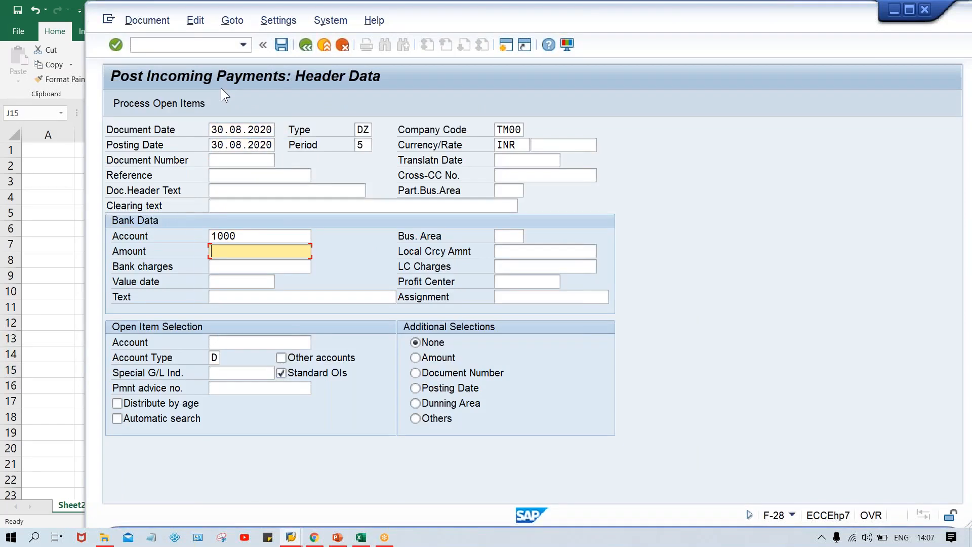
Enter 3000, the first part payment in the Excel sheet, as the amount and process the open items of the saved customer account
key("alt+Tab")
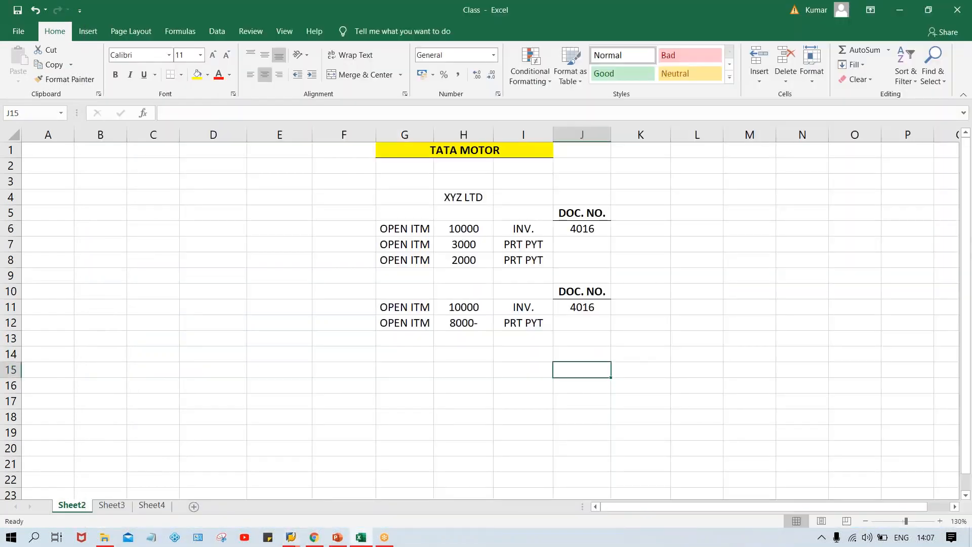
left_click(470, 246)
key("alt+Tab")
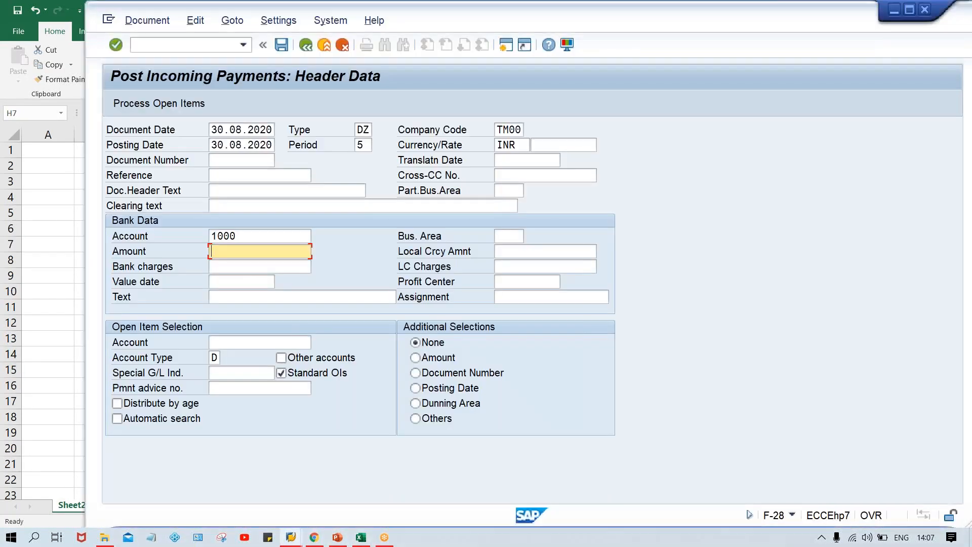
type("3000")
left_click(214, 357)
left_click(260, 342)
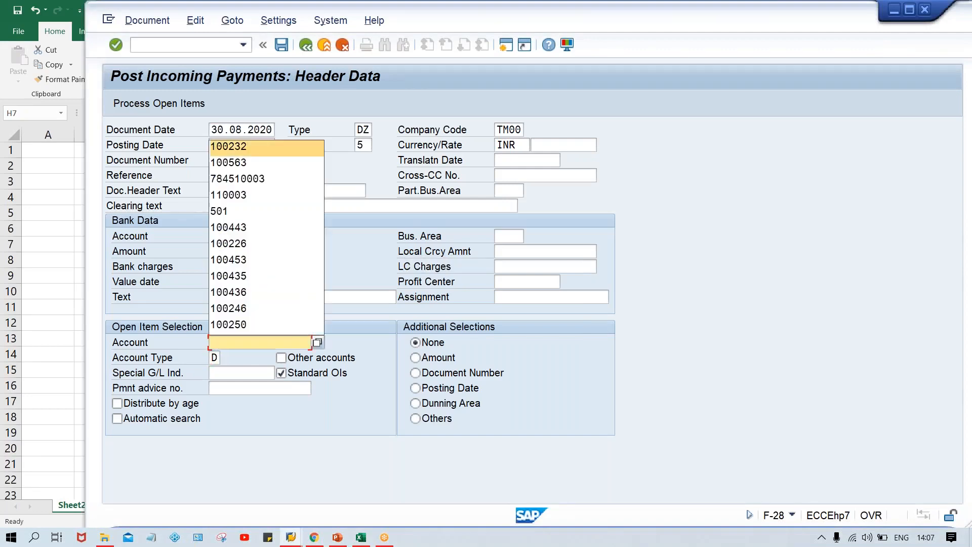
key("Return")
key("Return")
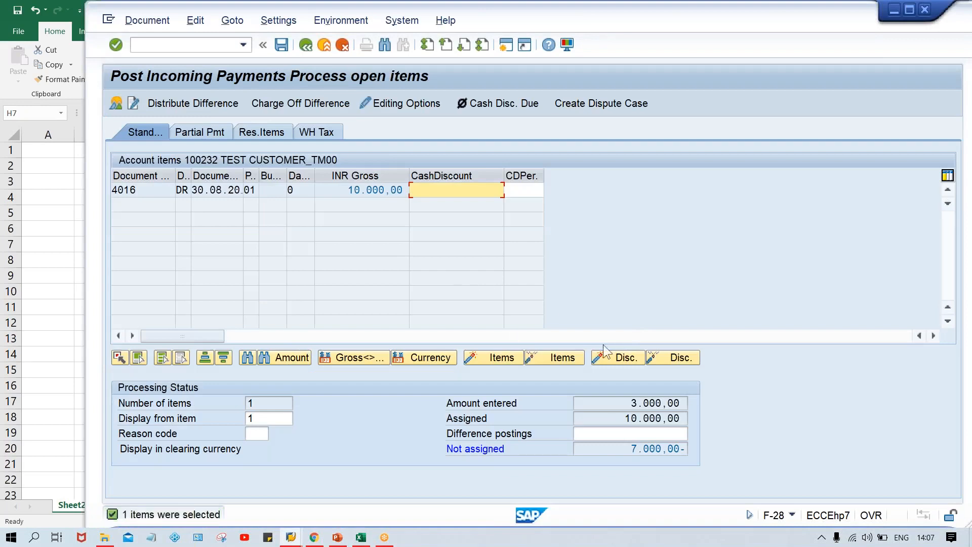
Review the unassigned difference and assign a partial payment of 3000 to invoice 4016
left_click(339, 191)
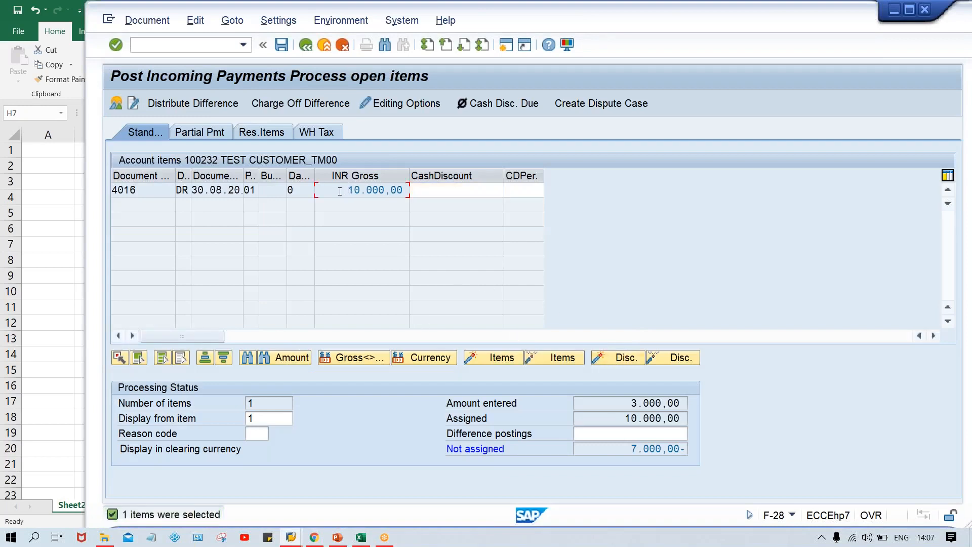
double_click(613, 403)
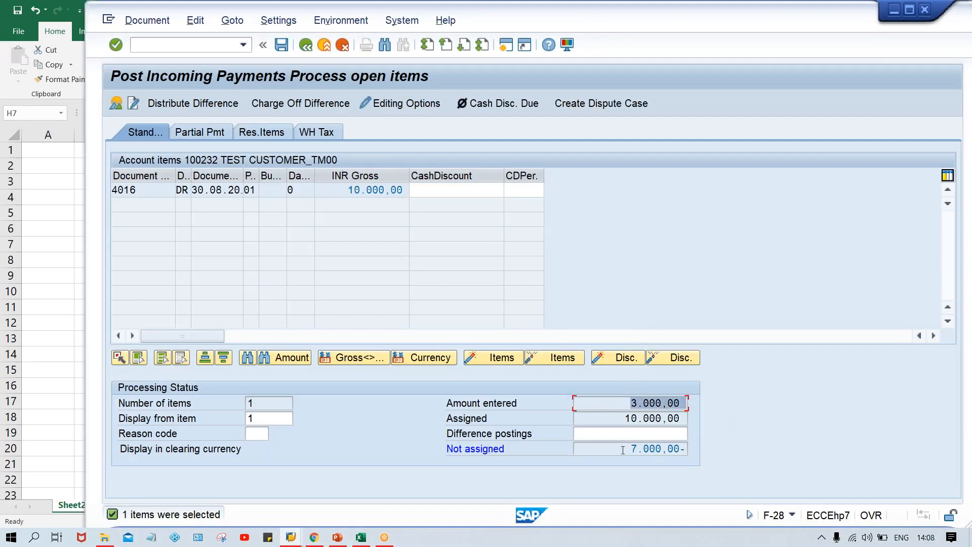
left_click_drag(623, 450, 723, 449)
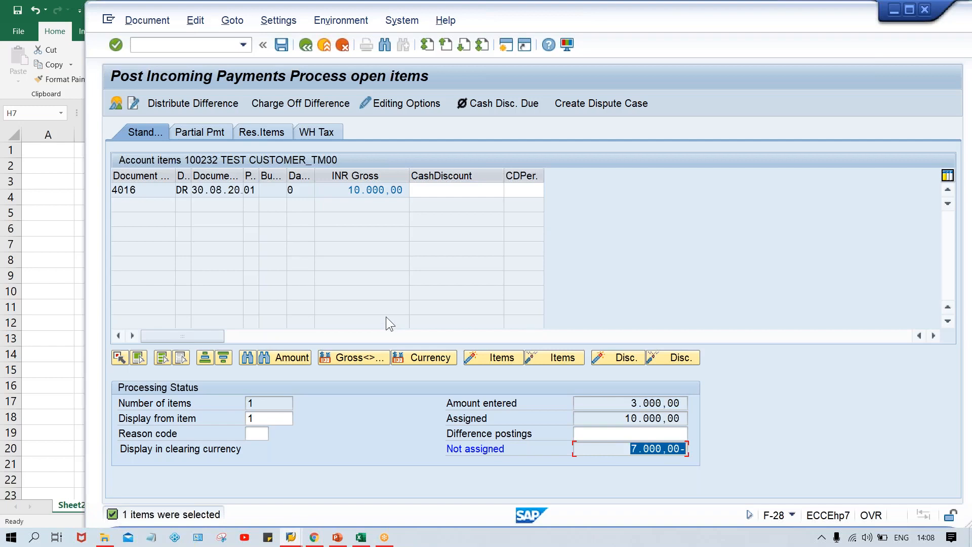
left_click(199, 133)
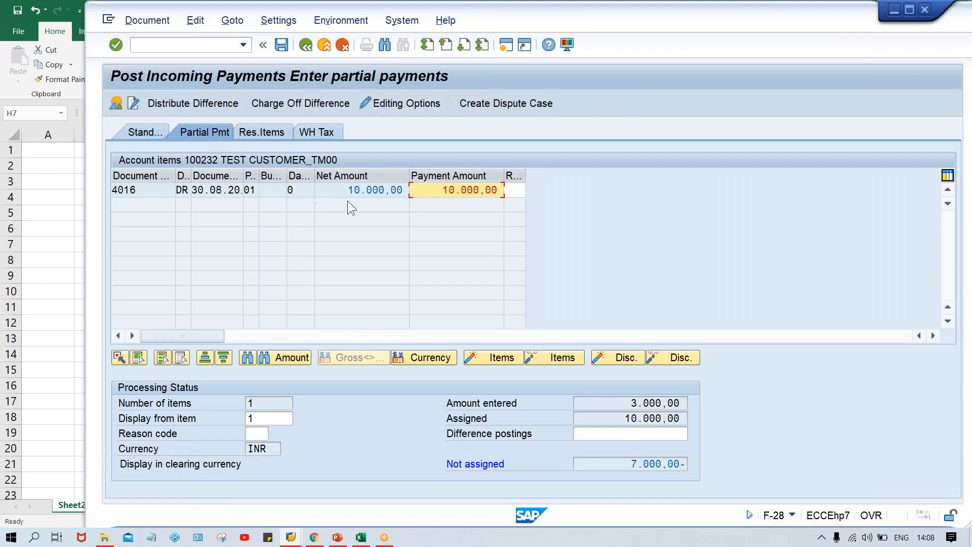
left_click_drag(338, 191, 519, 185)
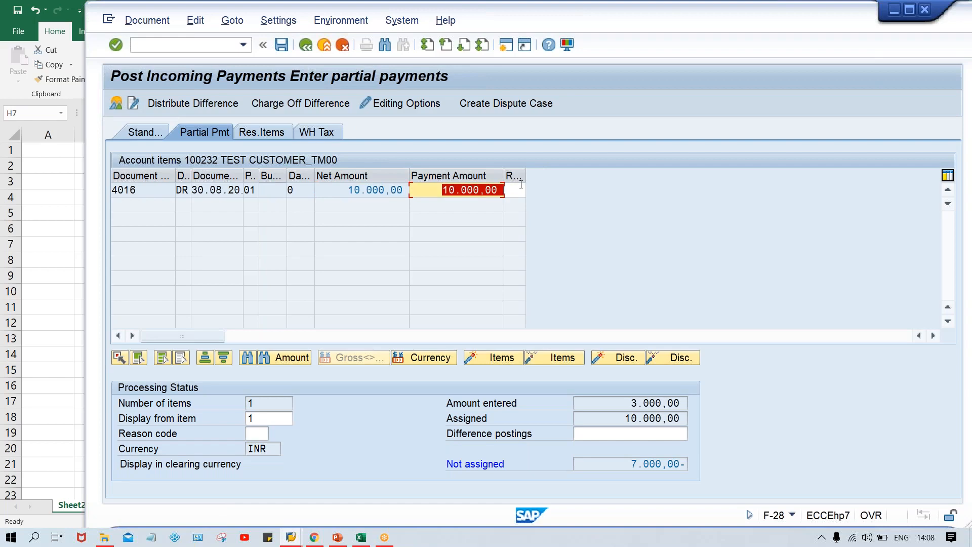
type("3000")
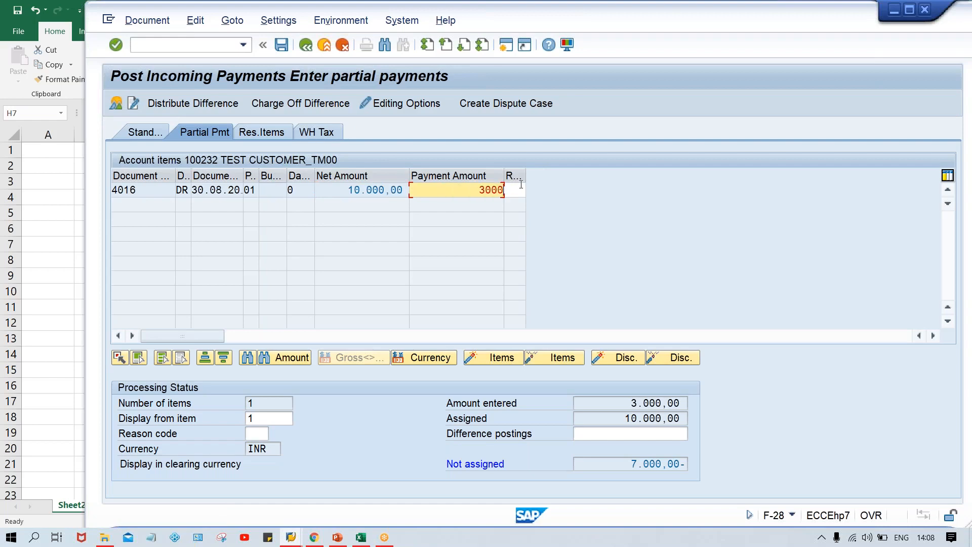
key("Return")
left_click_drag(606, 422, 723, 422)
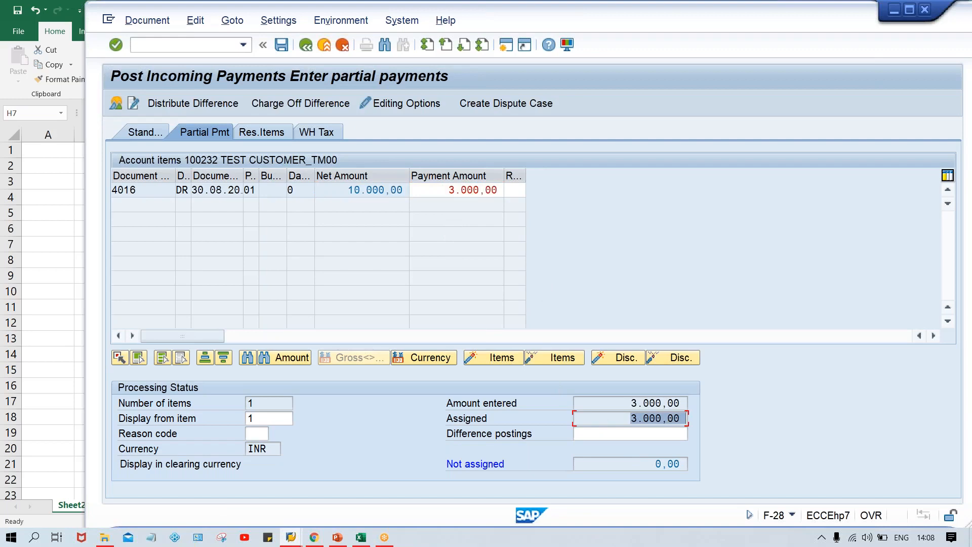
Simulate the incoming payment document and post it
left_click(154, 21)
left_click(162, 57)
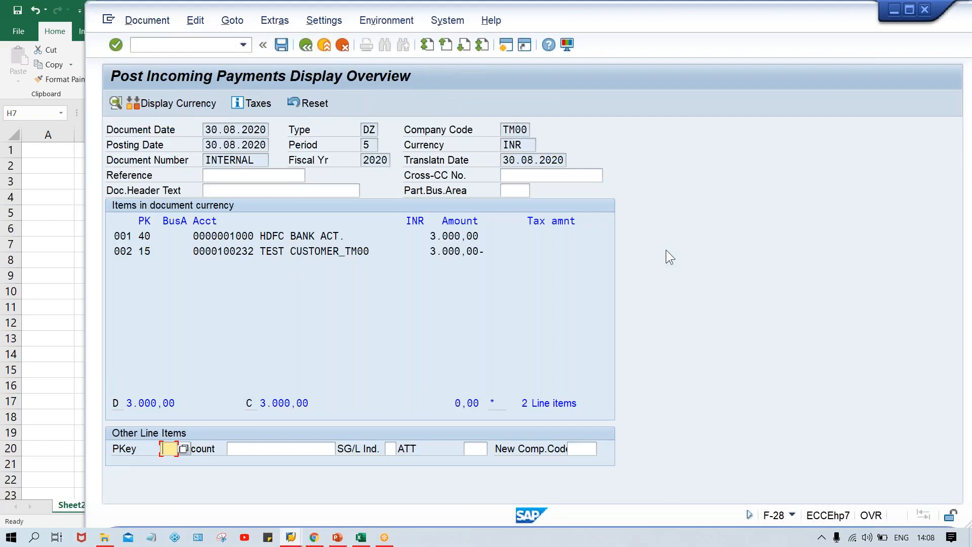
key("ctrl+s")
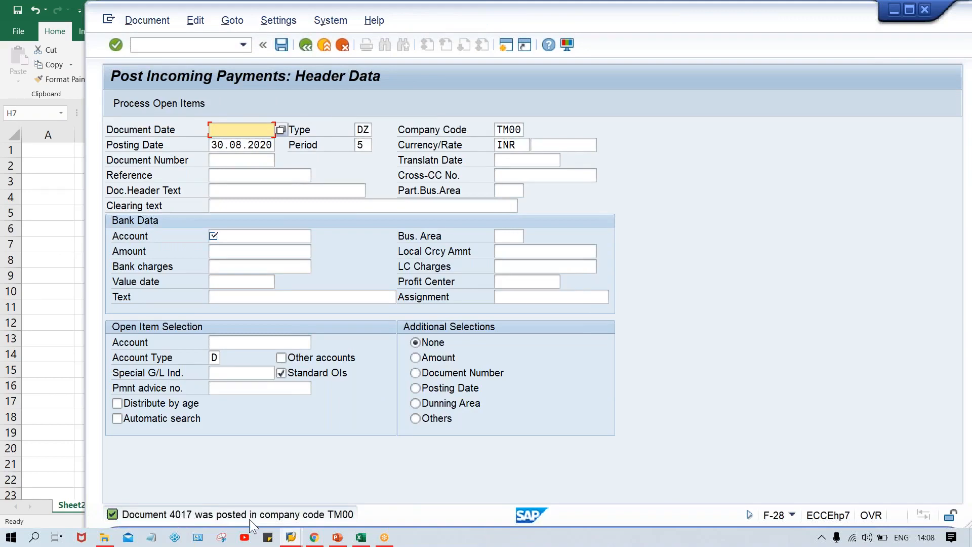
Switch to Excel and record document number 4017 for the first part payment in cells J12 and J7
left_click(360, 538)
left_click(583, 325)
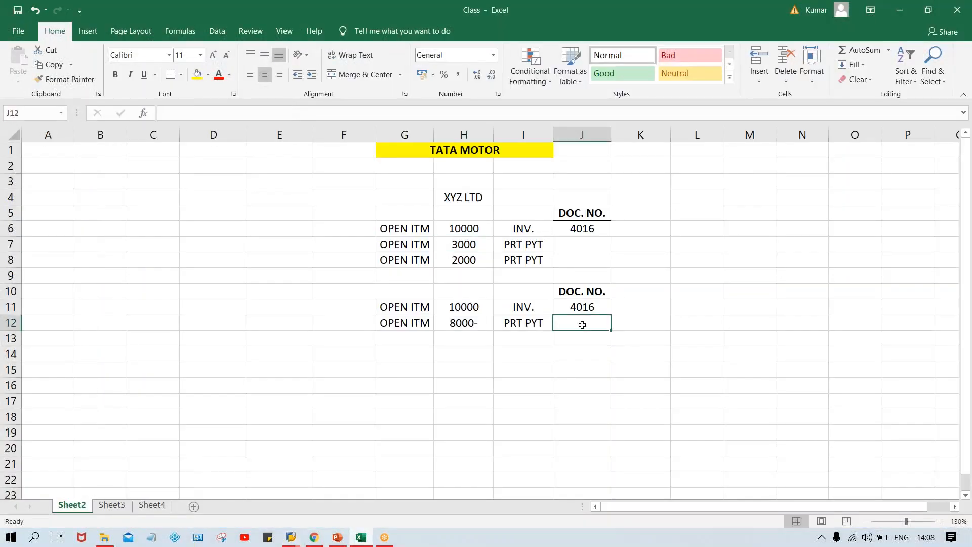
type("4017")
key("Return")
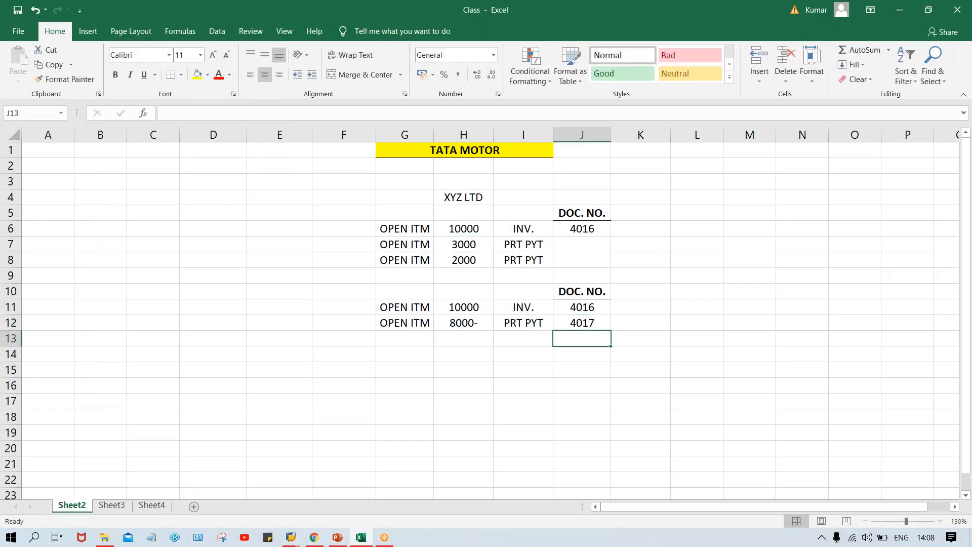
left_click(578, 245)
type("401")
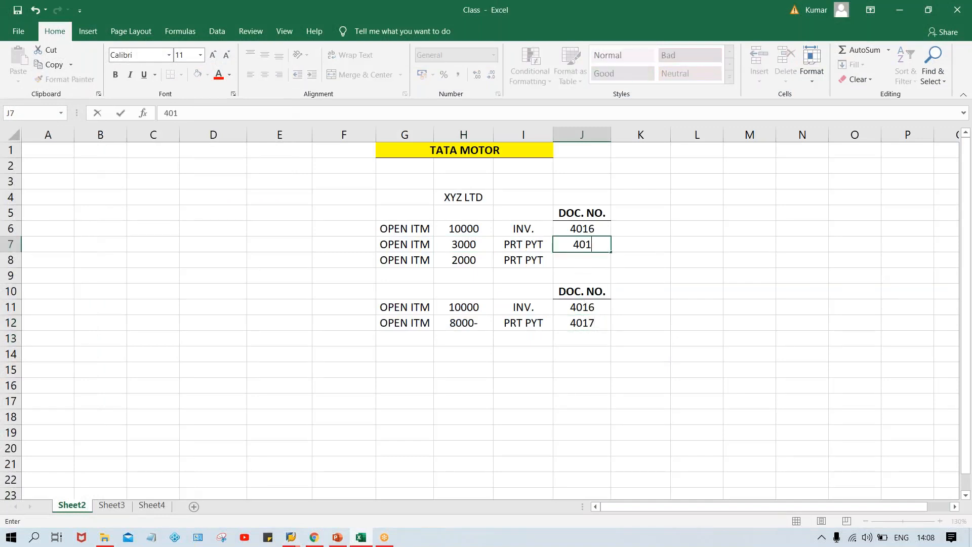
type("7")
key("Return")
Change the part payment amount in cell H12 to 3000-
left_click(458, 321)
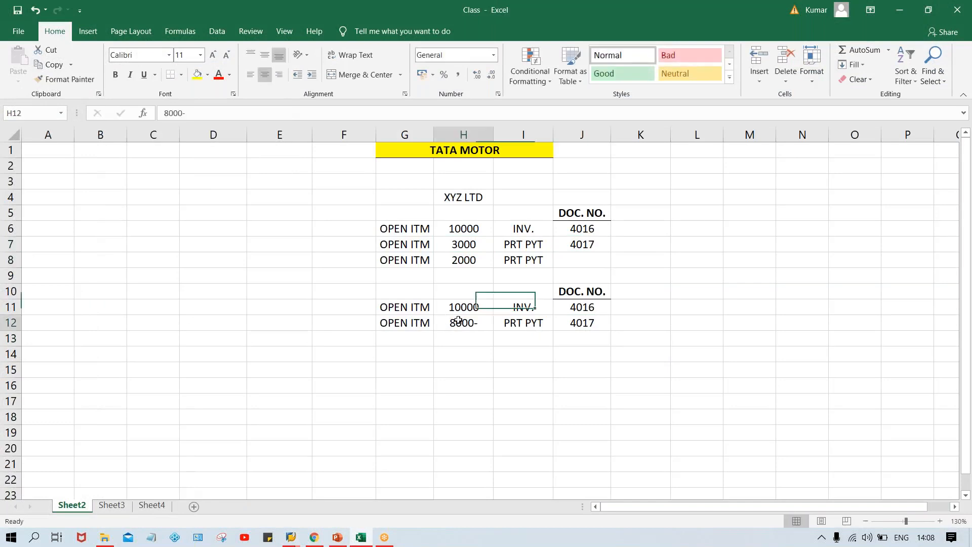
type("3000")
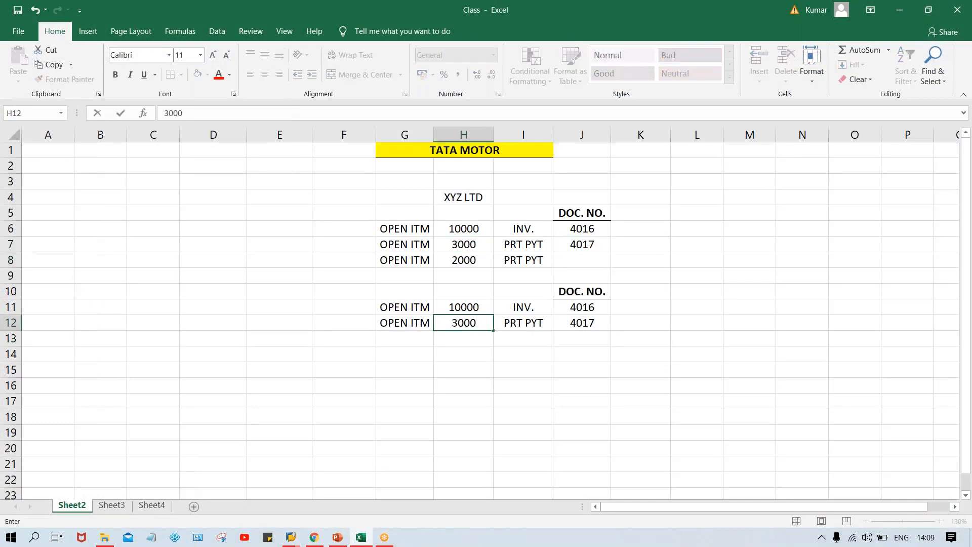
type("-")
key("Return")
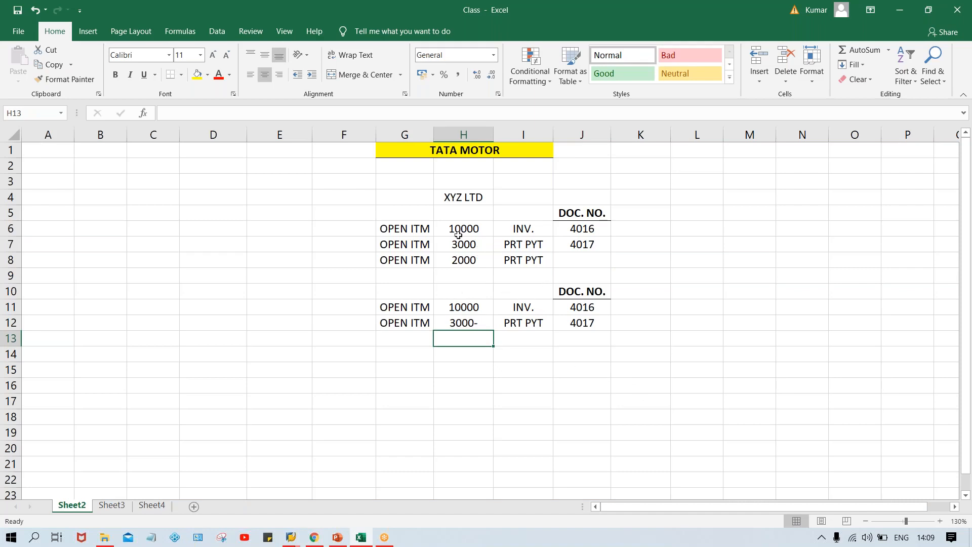
Switch to SAP, run the customer line item display FBL5N for company code TM00, and examine the amounts of open documents 4016 and 4017
left_click(294, 539)
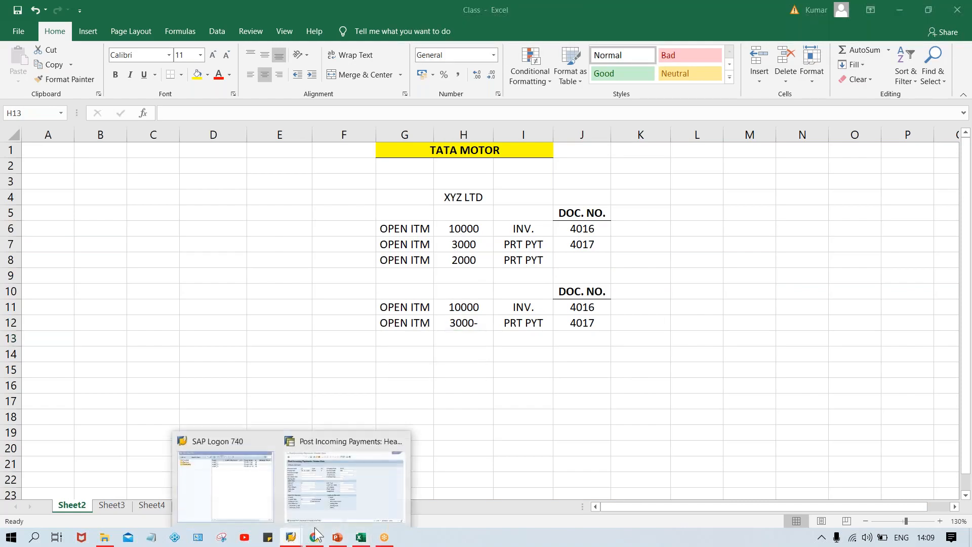
left_click(365, 494)
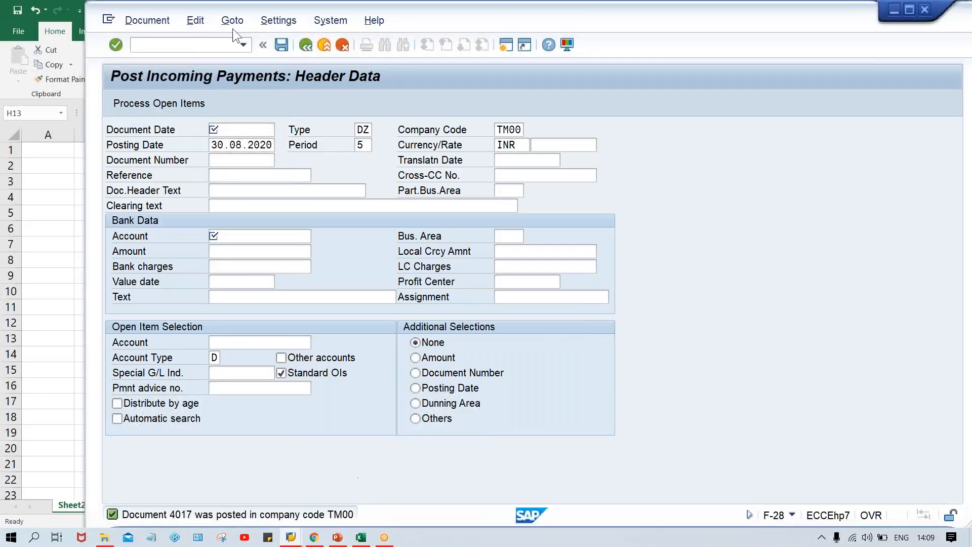
left_click(187, 45)
type("/n")
type("fbl5n")
key("Return")
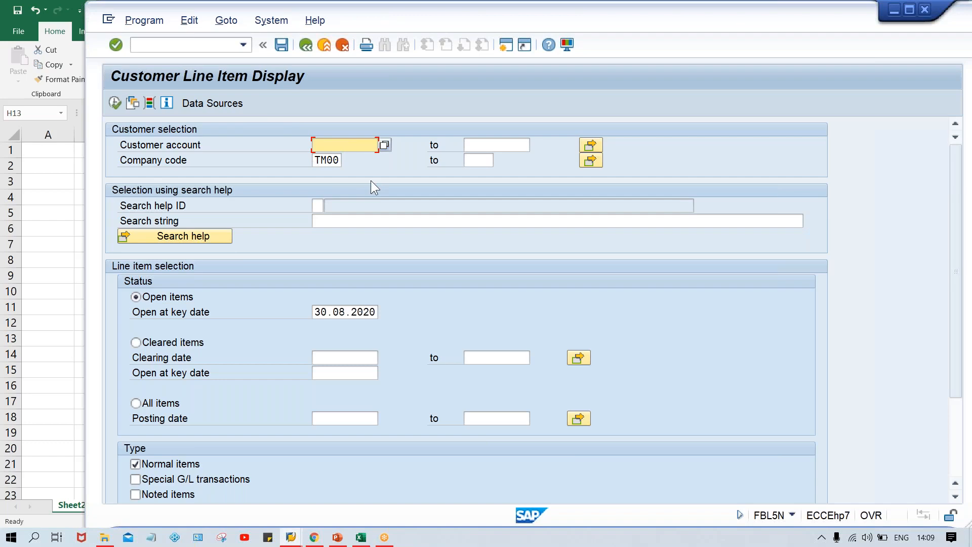
left_click(116, 103)
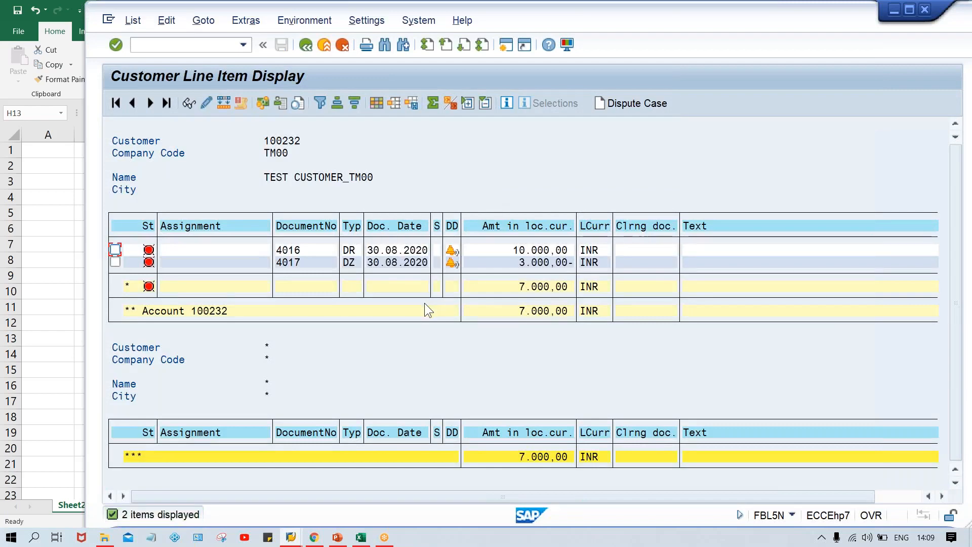
left_click(505, 248)
left_click(510, 262)
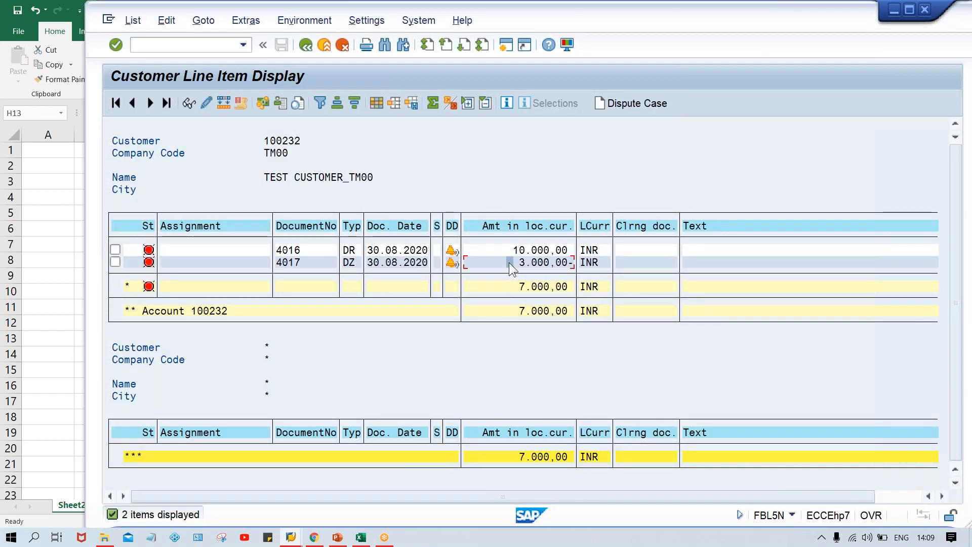
key("Up")
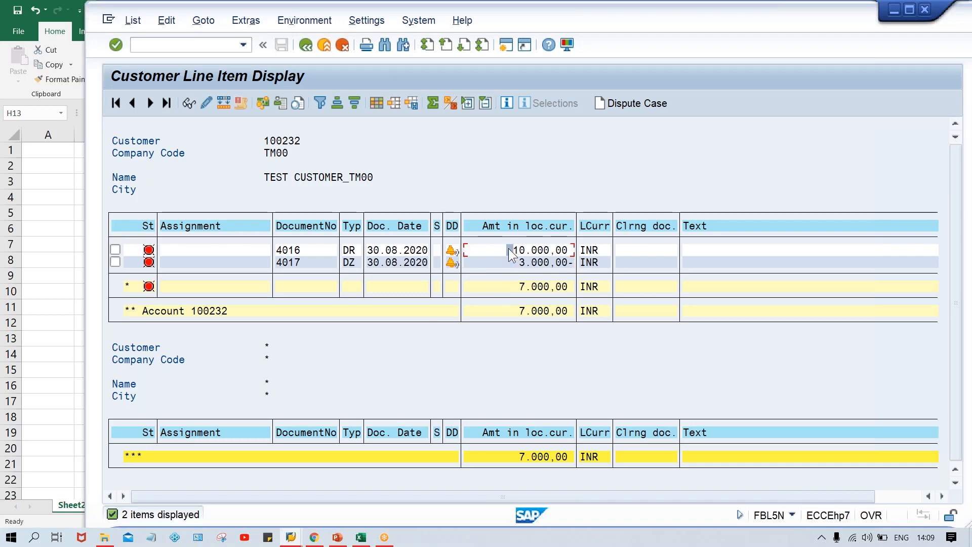
left_click(510, 263)
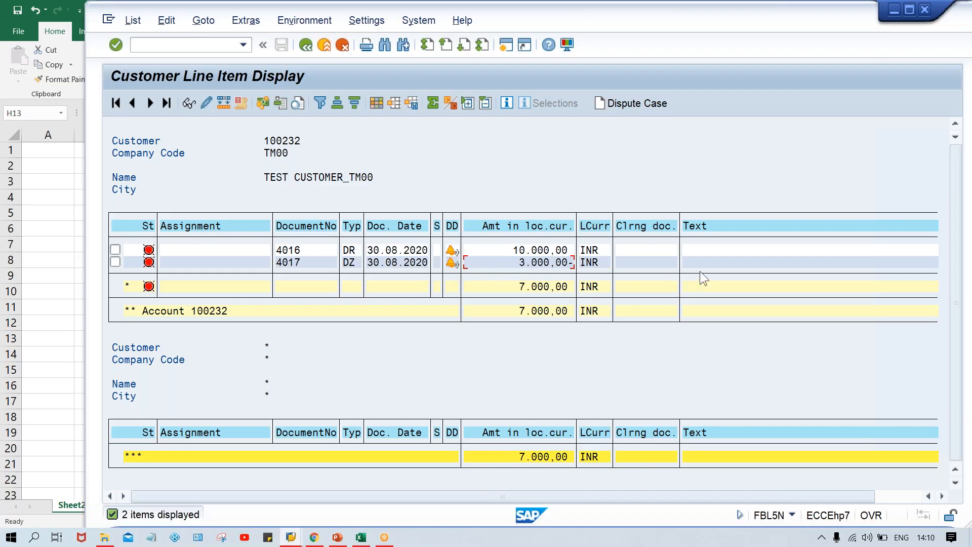
Add the text "partial pyt_1" to the line item of payment document 4017, save it, and refresh the line item list
double_click(722, 260)
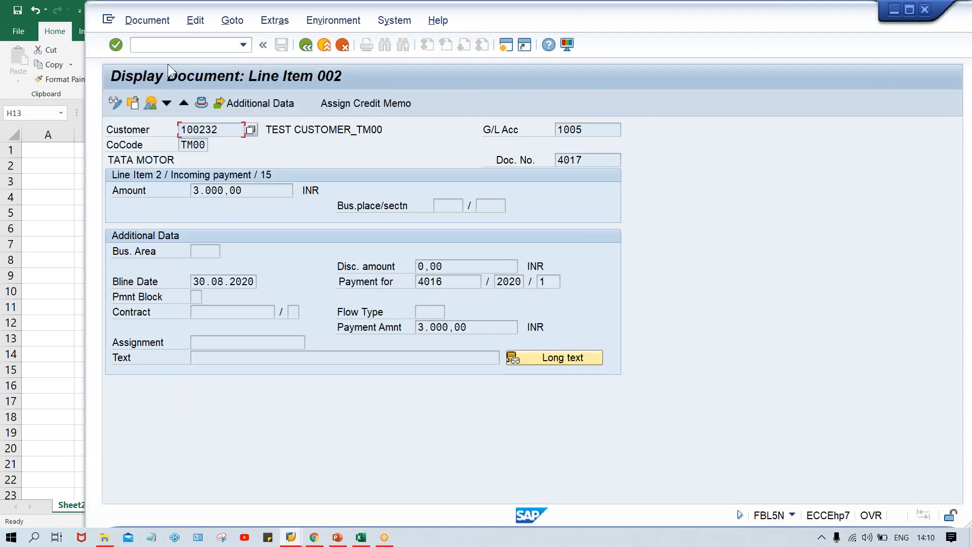
left_click(115, 102)
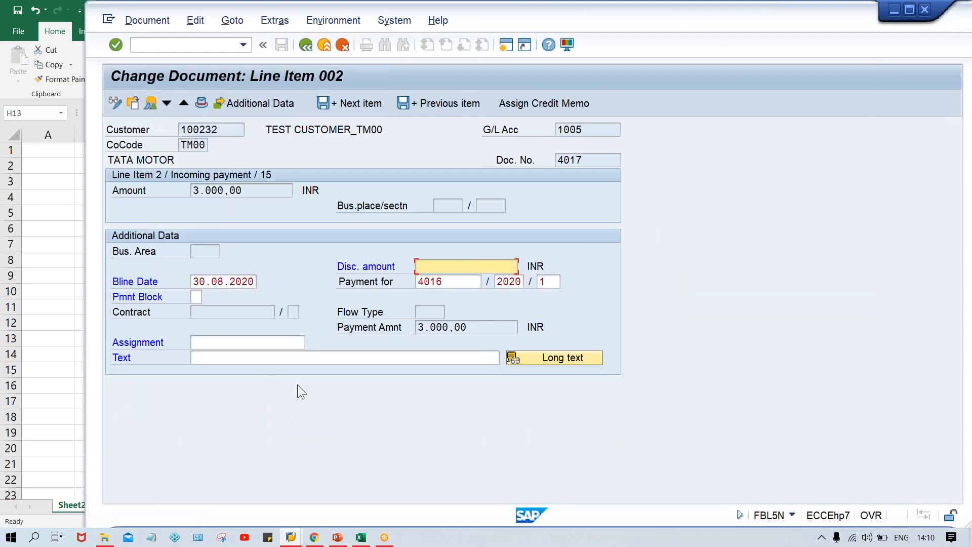
left_click(289, 364)
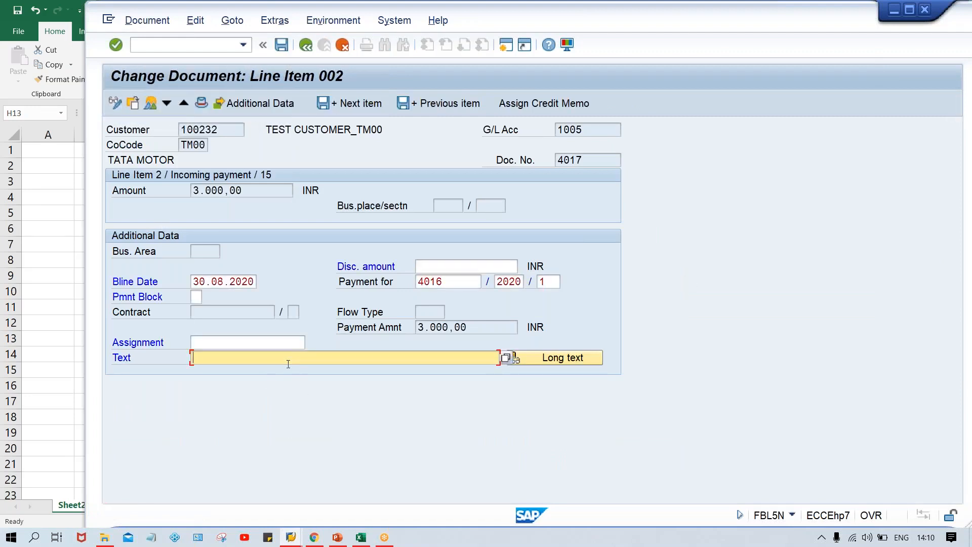
type("partial pyt")
type("1")
key("ctrl+s")
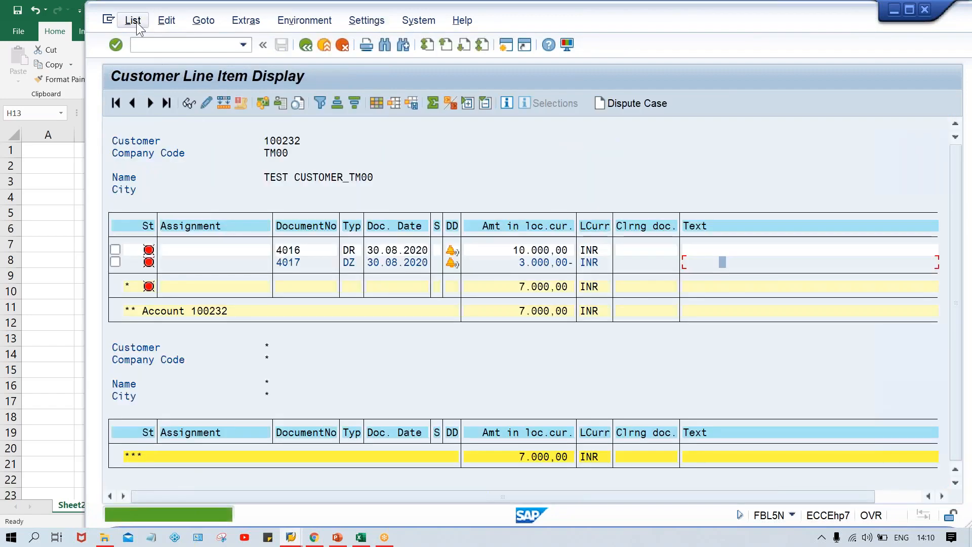
left_click(134, 21)
left_click(144, 60)
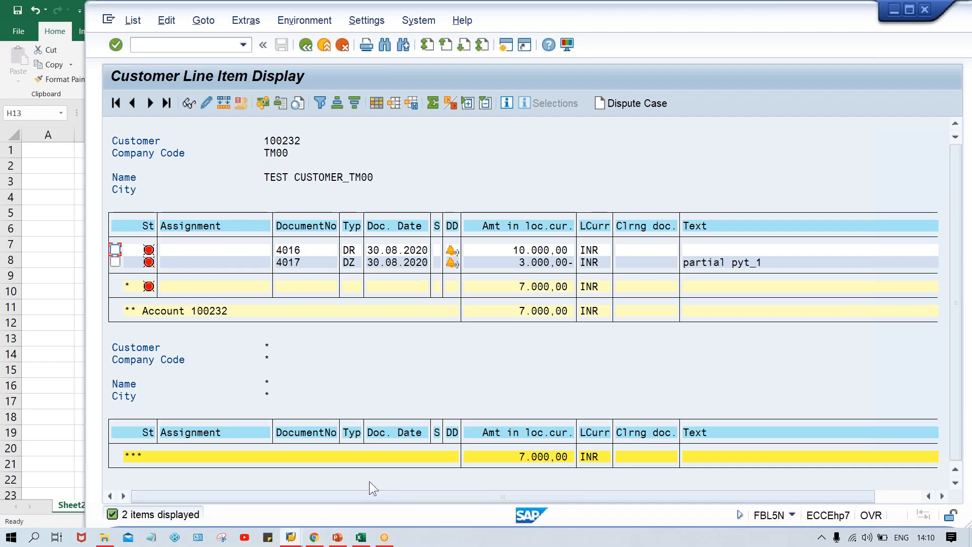
Switch to Excel and set the second part payment in cell H8 to 4000
left_click(360, 538)
left_click(462, 259)
type("40")
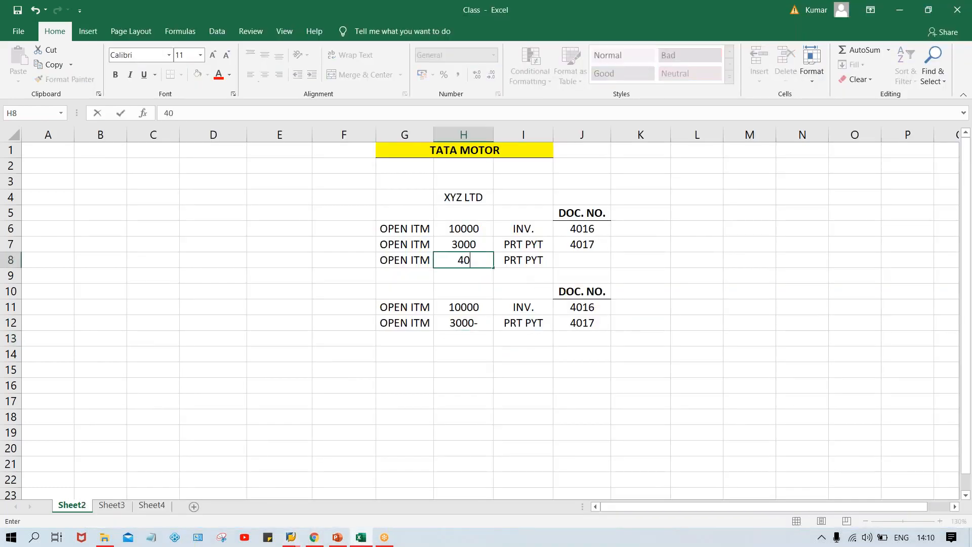
type("00")
key("Return")
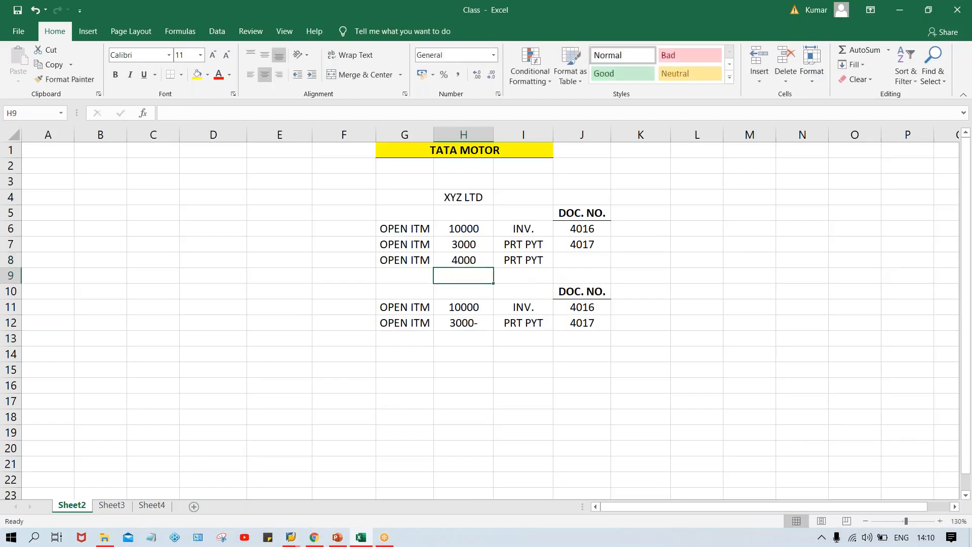
Compare the two part payment amounts in Excel with the open items 4016 and 4017 in the SAP line item list
left_click(464, 247)
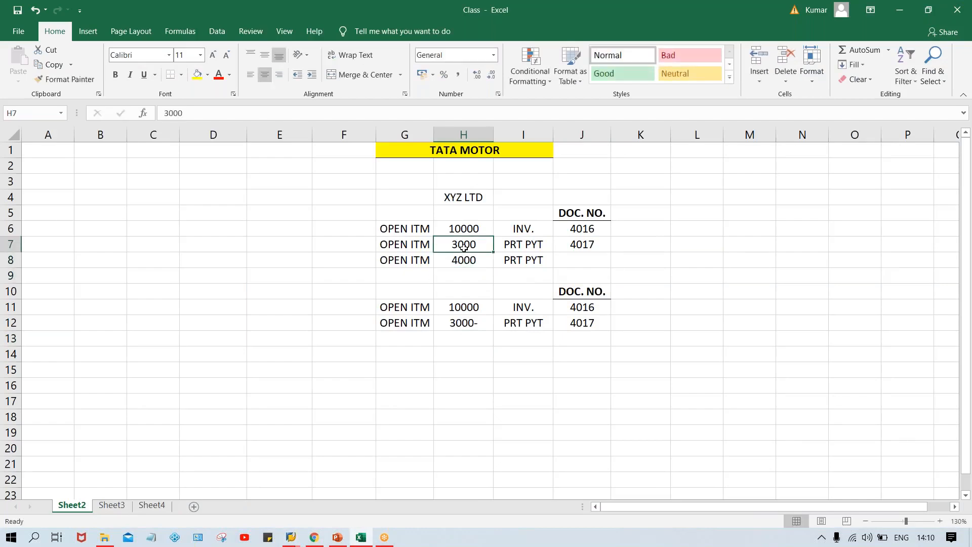
key("alt+Tab")
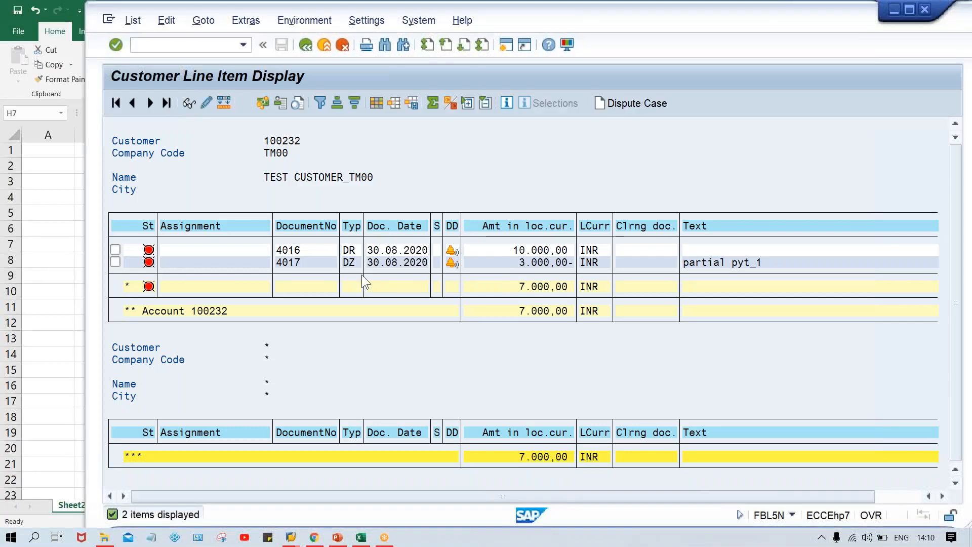
left_click(187, 251)
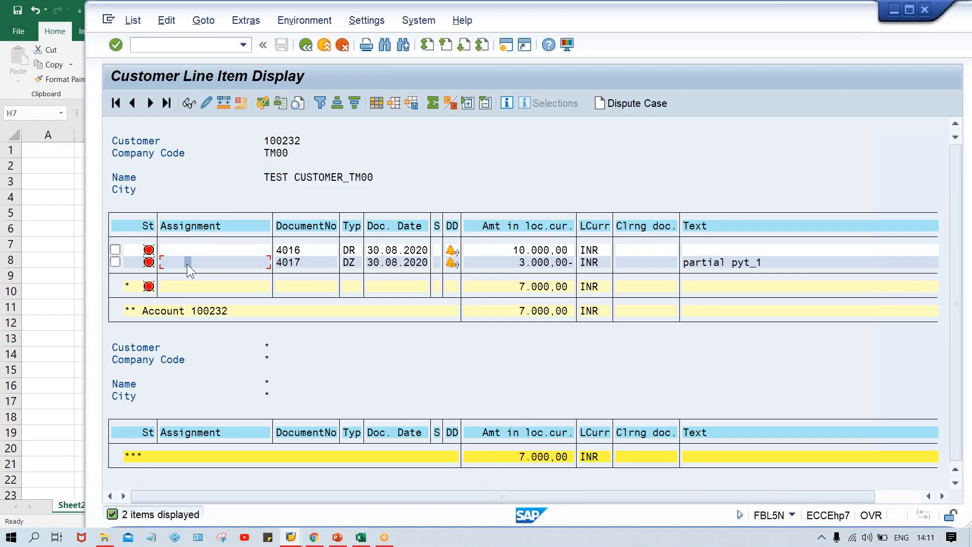
left_click(498, 262)
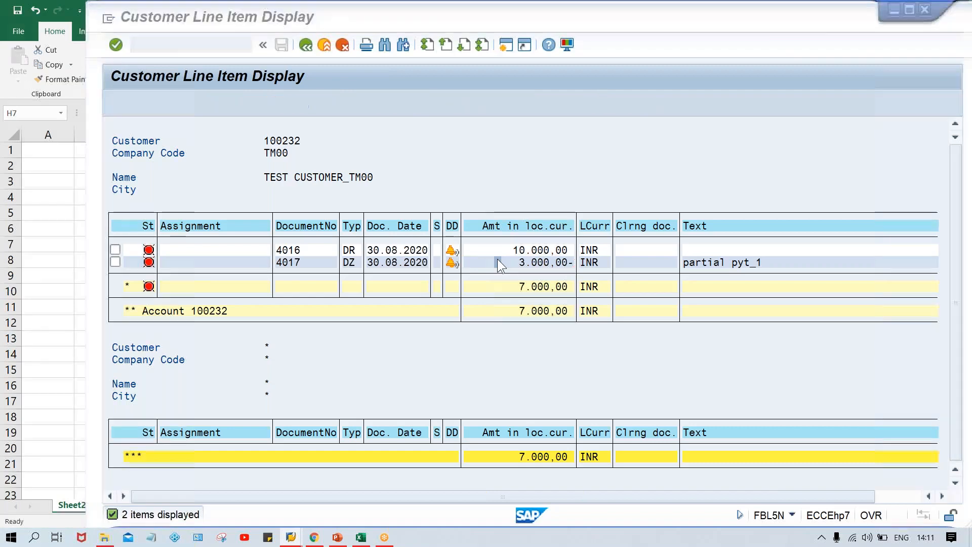
key("alt+Tab")
left_click(466, 261)
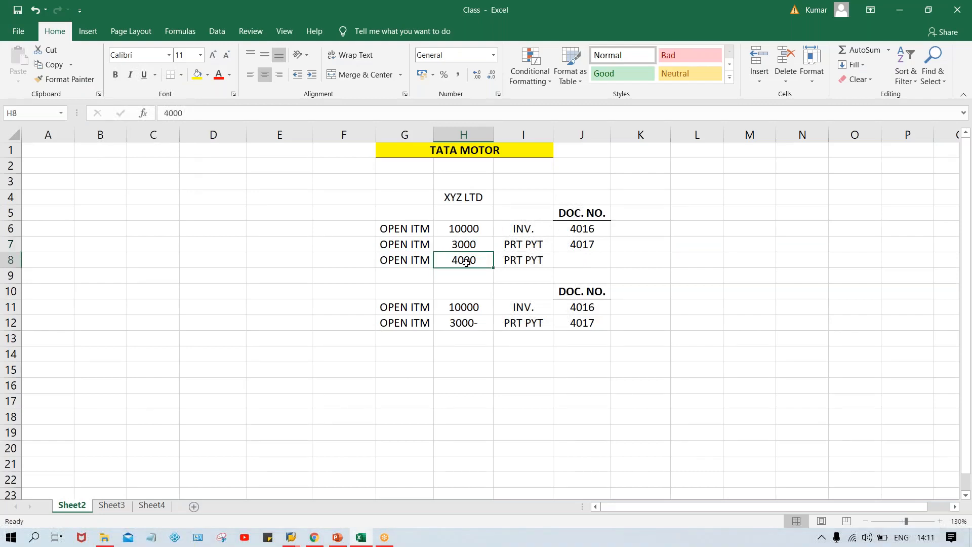
key("alt+Tab")
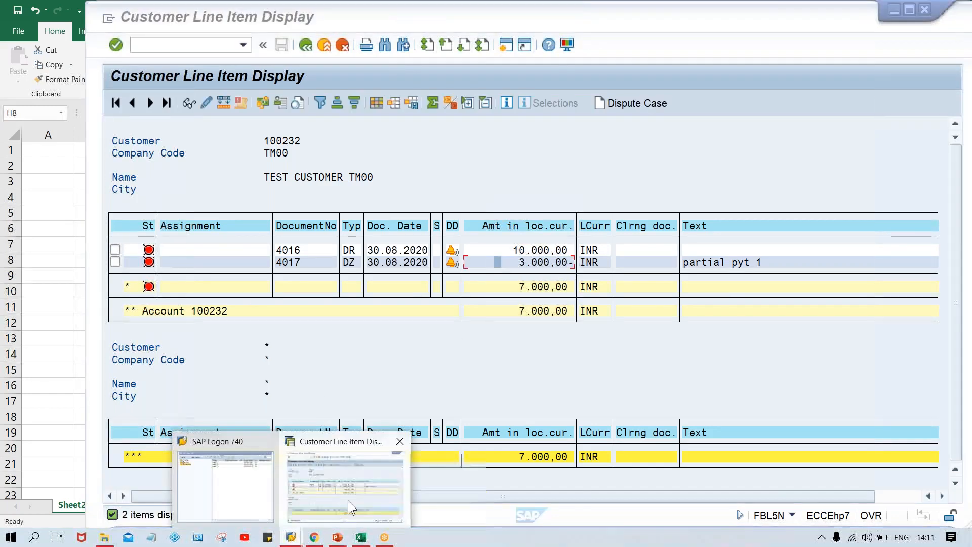
left_click(348, 501)
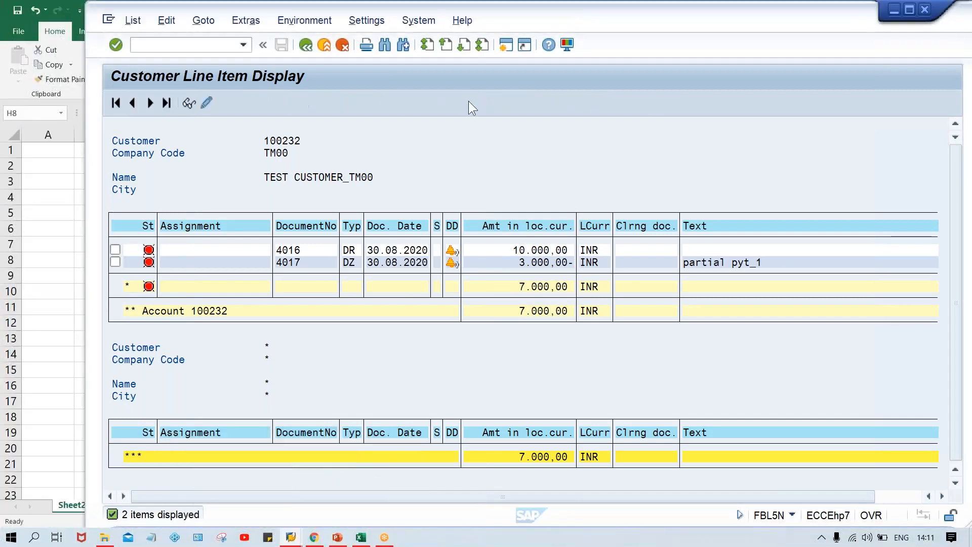
Open a second SAP session and start transaction F-28 for posting incoming payments
left_click(509, 47)
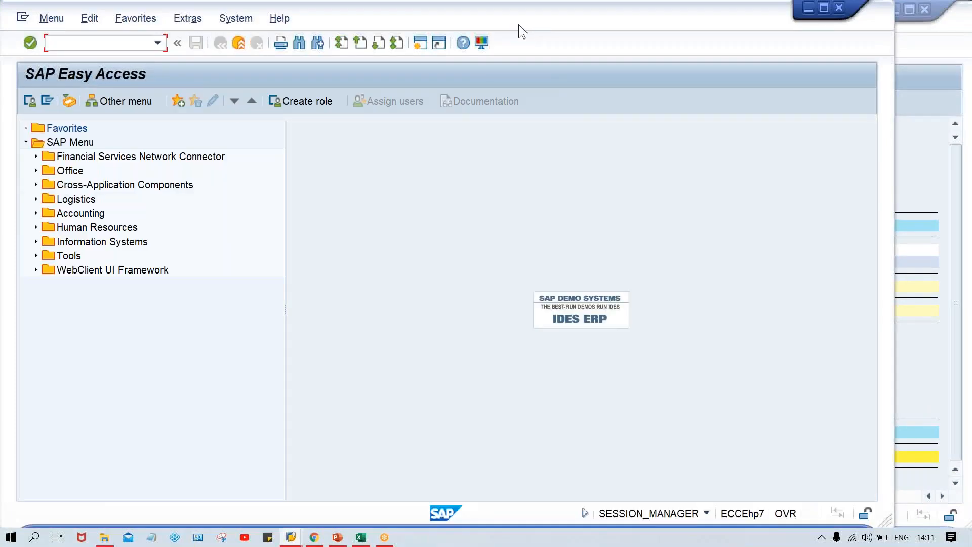
left_click_drag(519, 25, 601, 26)
left_click(168, 49)
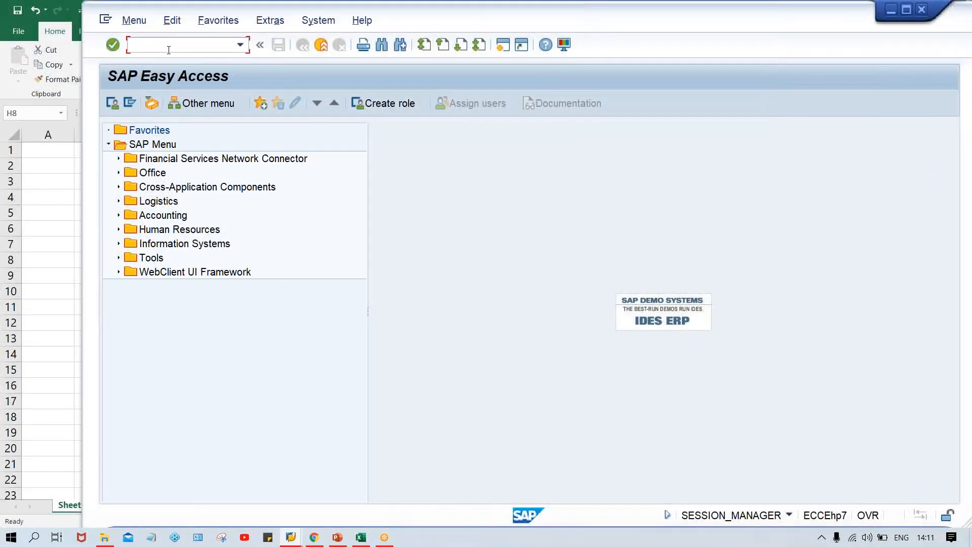
key("Caps_Lock")
type("F-28")
key("Return")
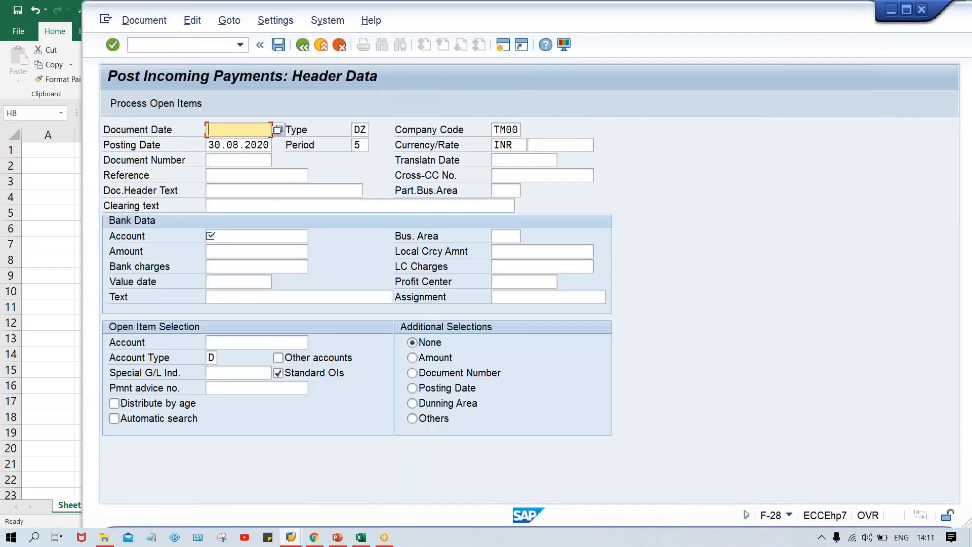
Fill in the payment header with document date 30.08.2020 and bank account 1000 from the saved entries
key("Down")
key("Down")
key("Return")
key("Tab")
key("Tab")
key("Tab")
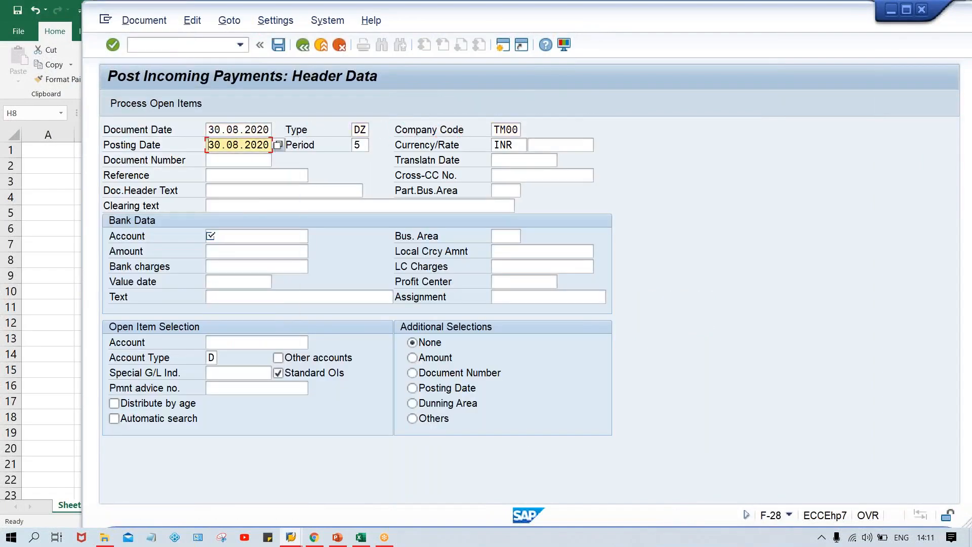
key("ctrl+Tab")
key("Return")
key("Tab")
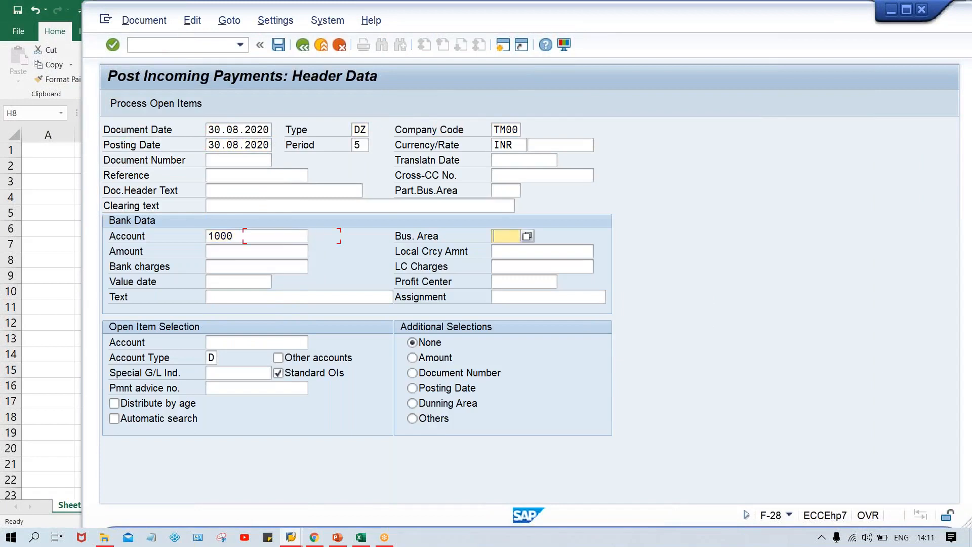
Enter 4000 as the payment amount, pick the saved customer account, and process its open items
key("Tab")
type("4000")
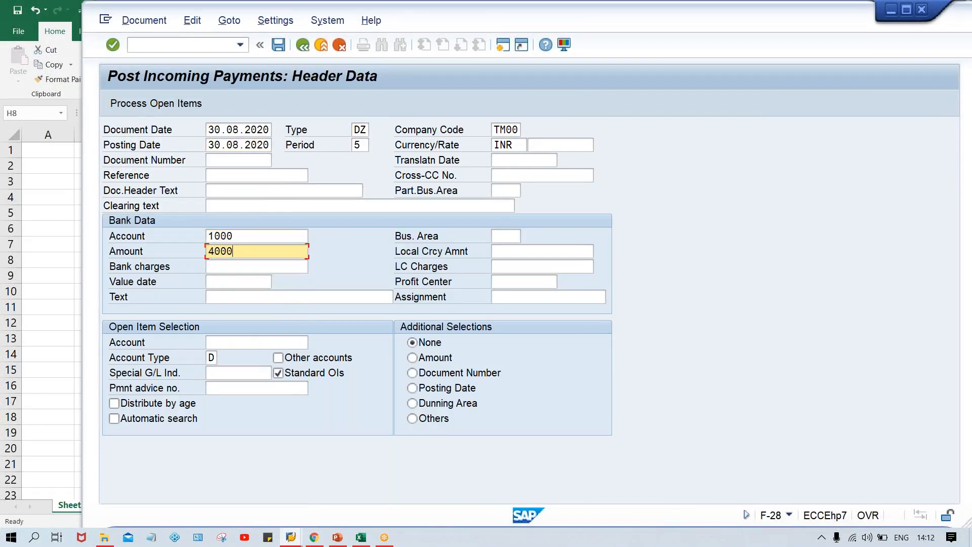
key("ctrl+Tab")
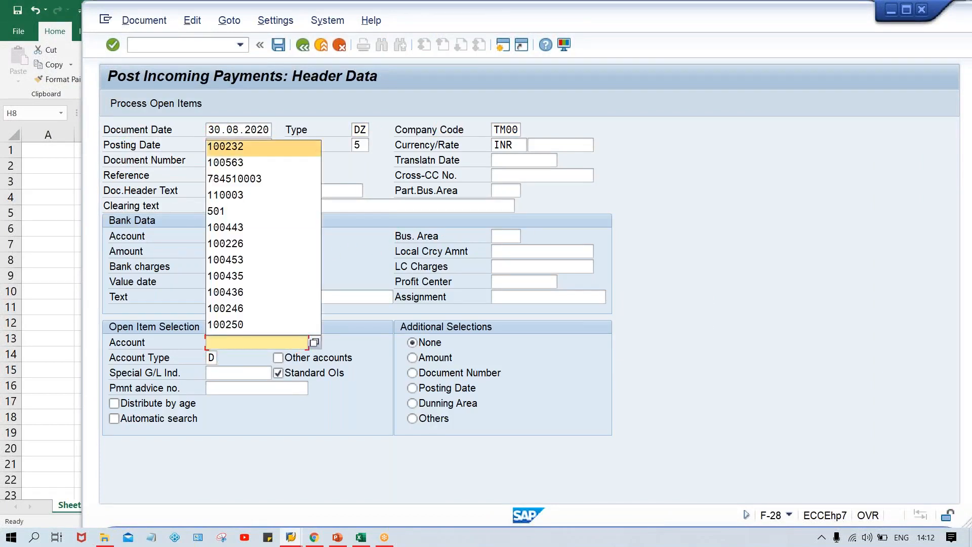
key("Return")
key("Return")
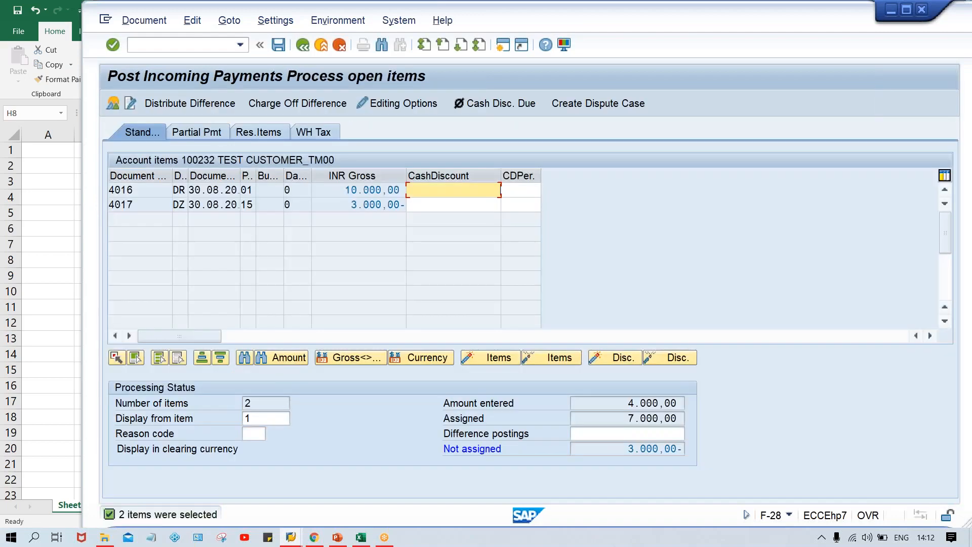
Check the gross amounts of open items 4016 and 4017 and switch to partial payment entry
left_click(333, 191)
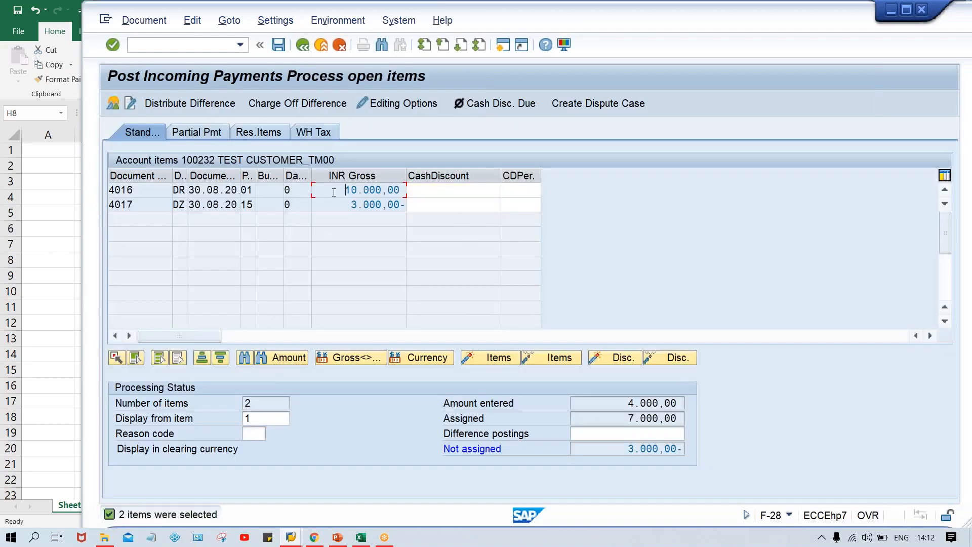
left_click(346, 204)
left_click(196, 130)
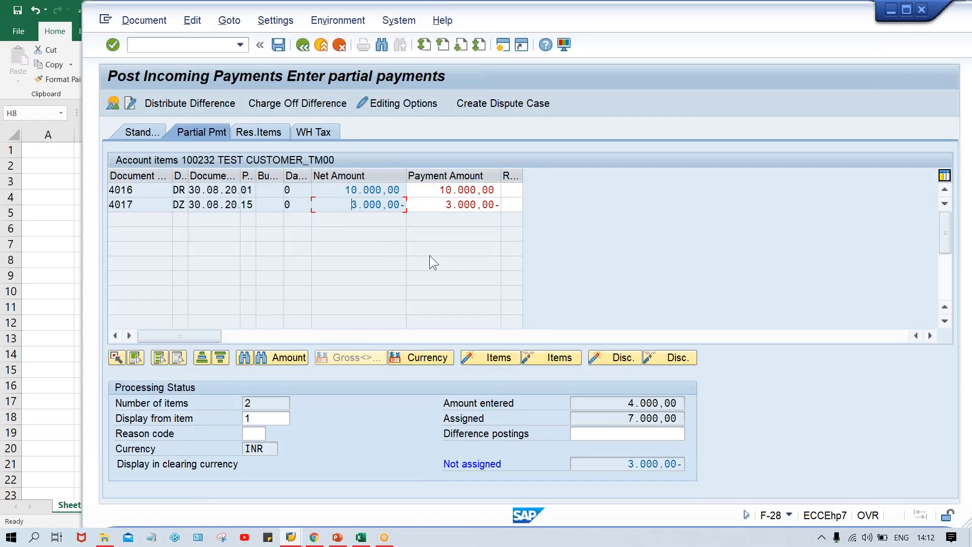
Try 4000 as the payment amount for invoice item 4016, and clear the entry
left_click_drag(437, 193, 567, 191)
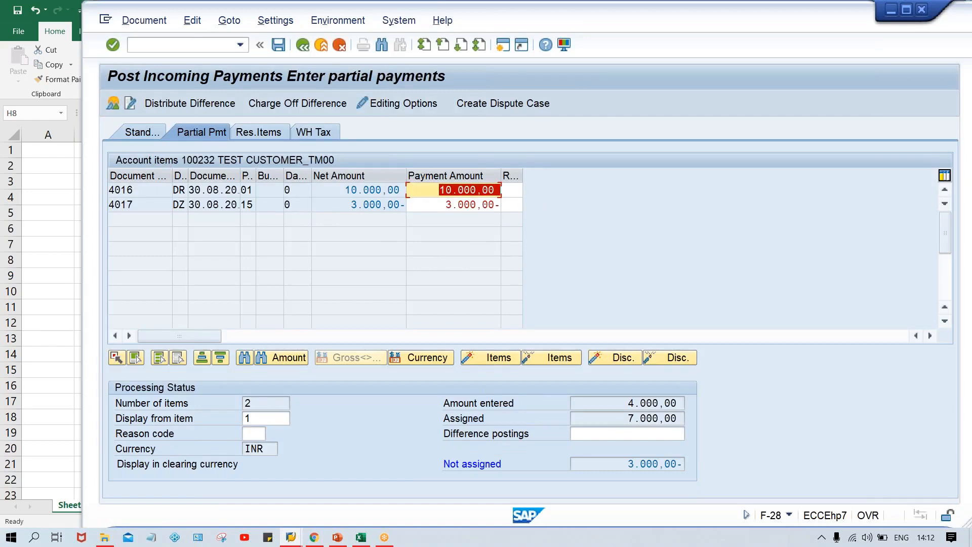
type("4000")
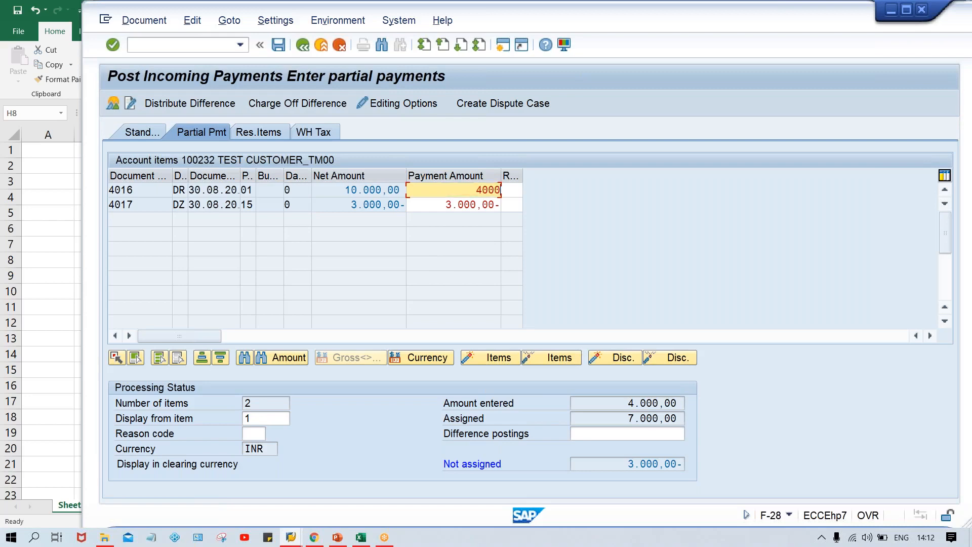
key("Return")
key("Delete")
key("Delete")
key("Delete")
key("Delete")
key("Delete")
key("Delete")
key("Delete")
key("Delete")
Check the 3000 part payment in Excel and set the payment amount of invoice item 4016 to 7000 in SAP
left_click(361, 538)
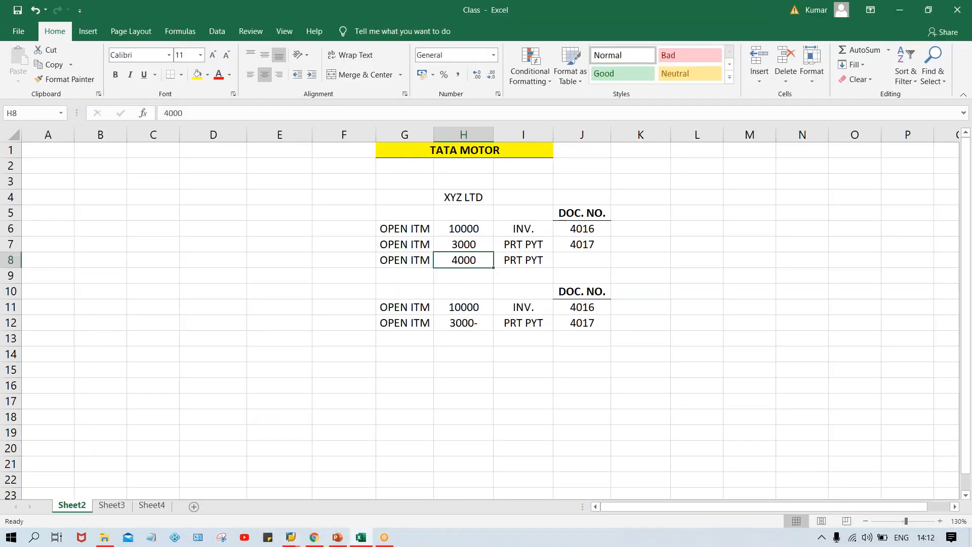
left_click(462, 244)
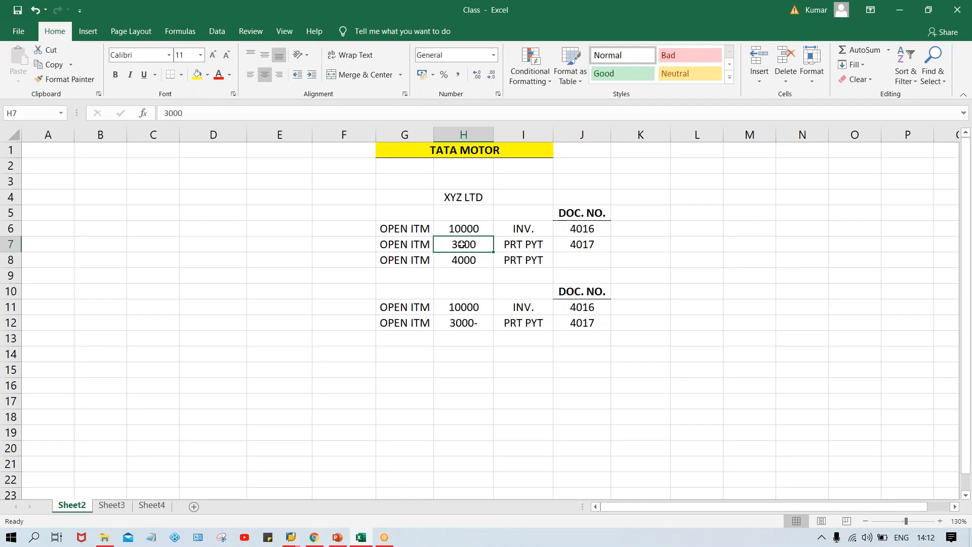
key("alt+Tab")
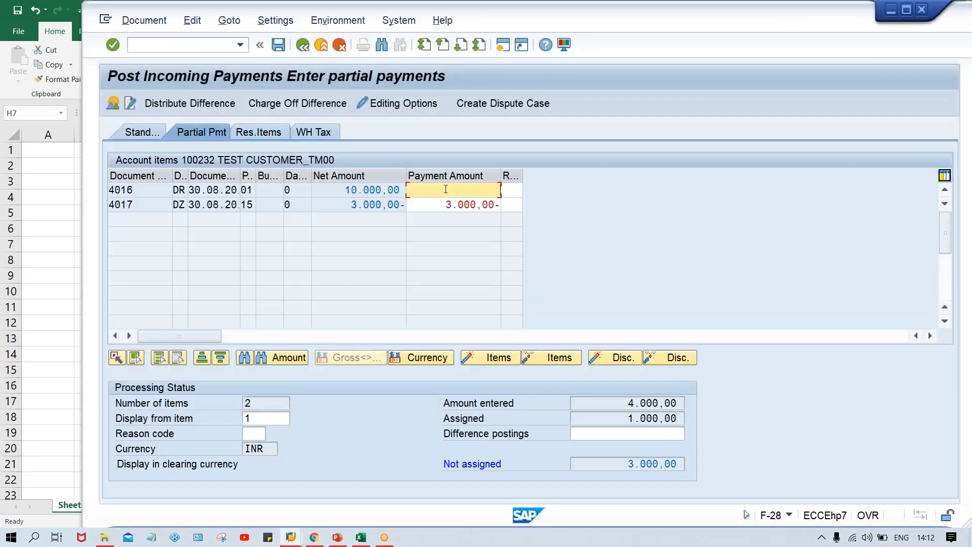
type("7000")
key("Return")
Compare the payment amounts assigned to items 4016 and 4017 with the entries in the customer line item list
left_click(432, 206)
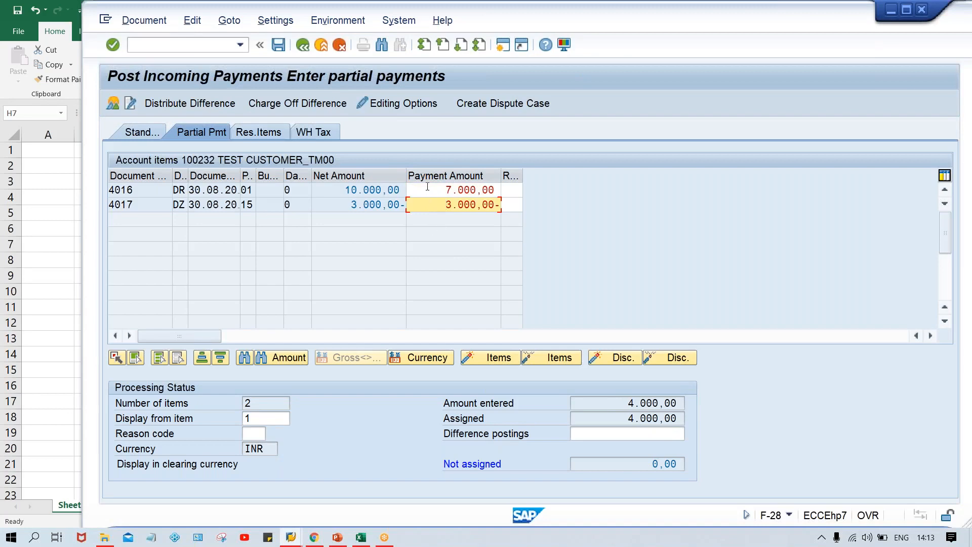
left_click_drag(428, 190, 540, 184)
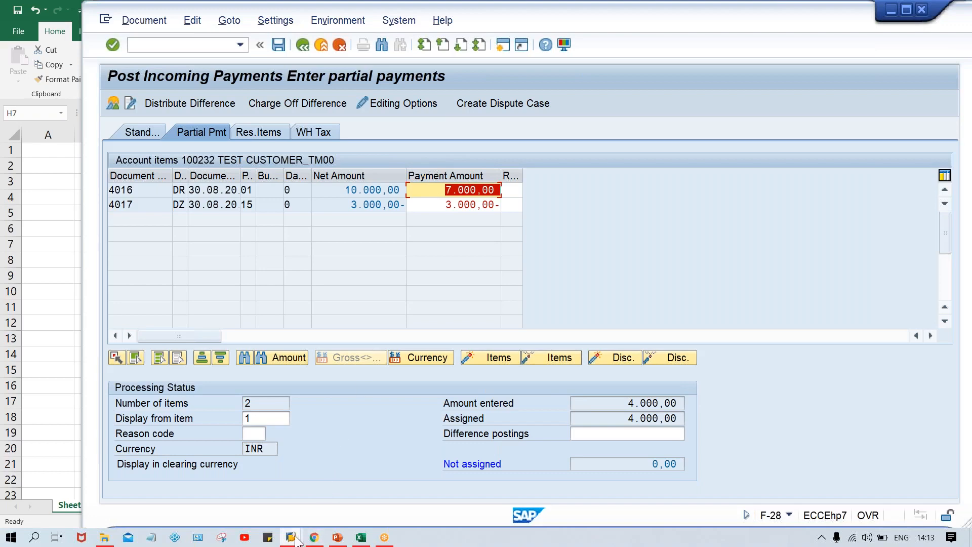
mouse_move(294, 537)
left_click(311, 500)
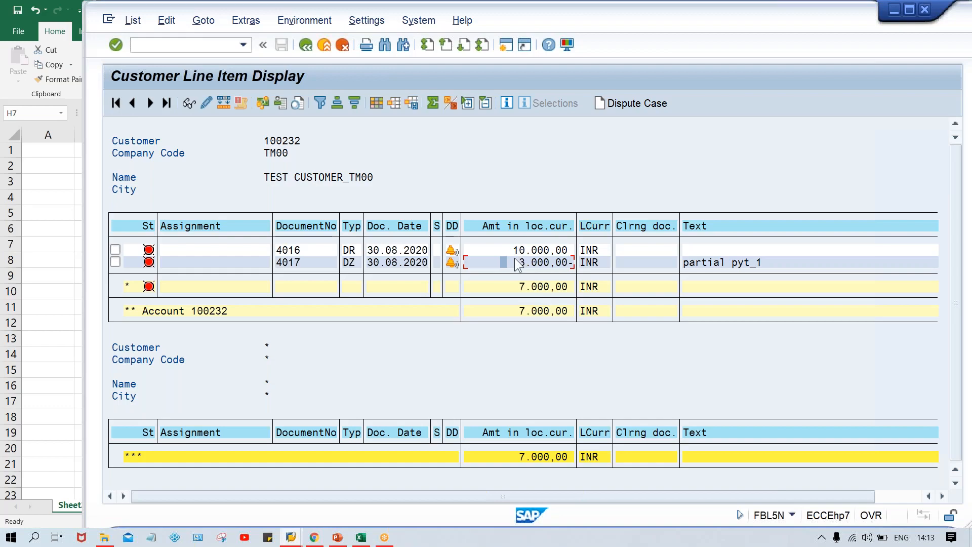
key("alt+Tab")
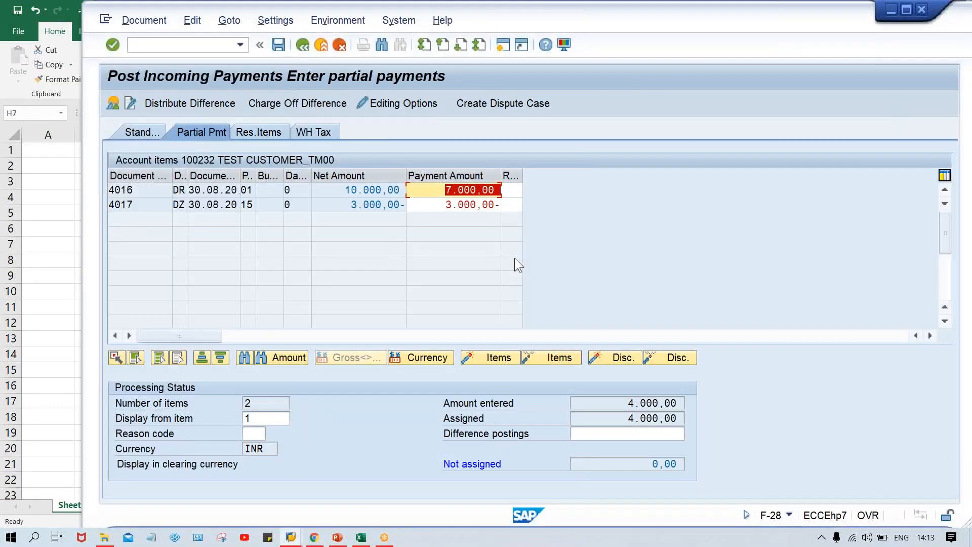
Simulate the incoming payment document and examine the amounts of its bank and customer lines
left_click(147, 22)
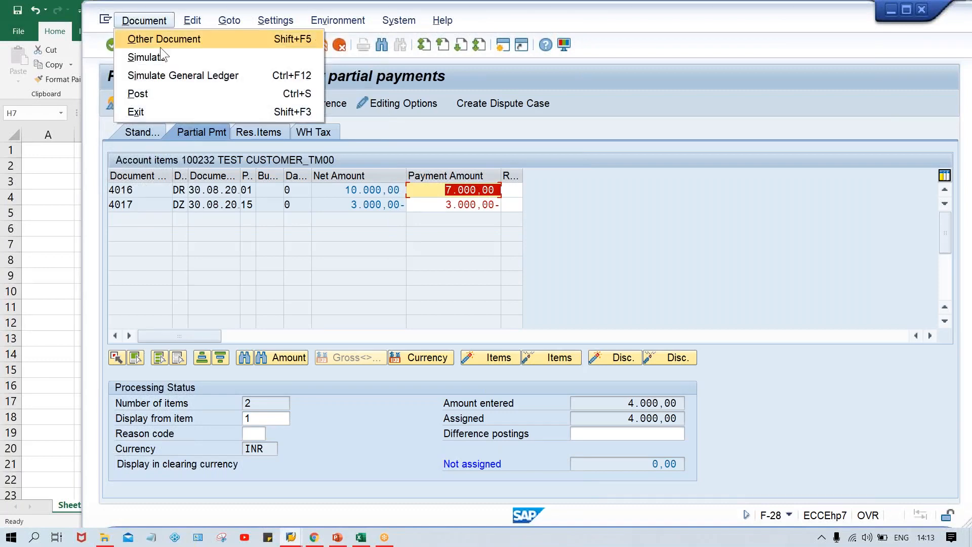
left_click(162, 55)
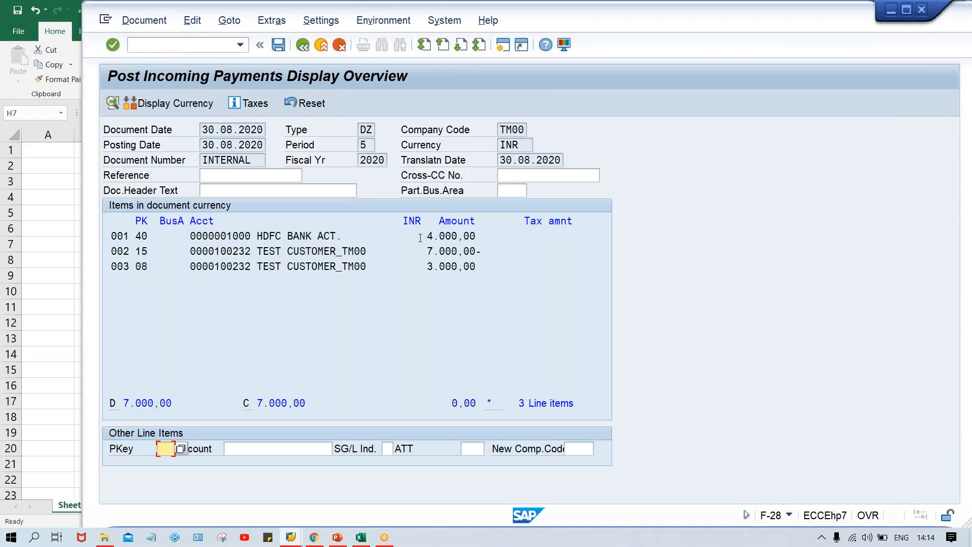
left_click_drag(420, 238, 497, 236)
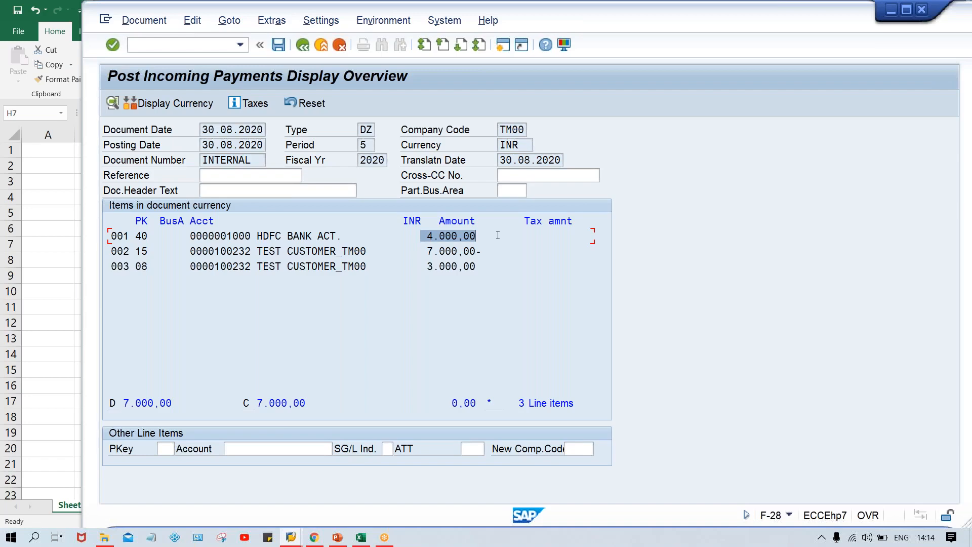
left_click_drag(485, 255, 386, 254)
left_click_drag(488, 267, 349, 280)
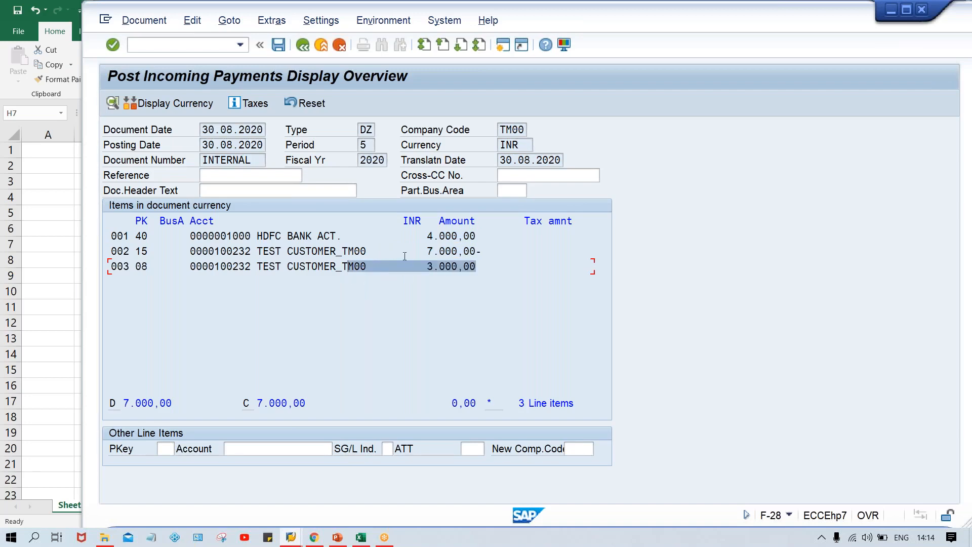
left_click_drag(477, 234, 388, 244)
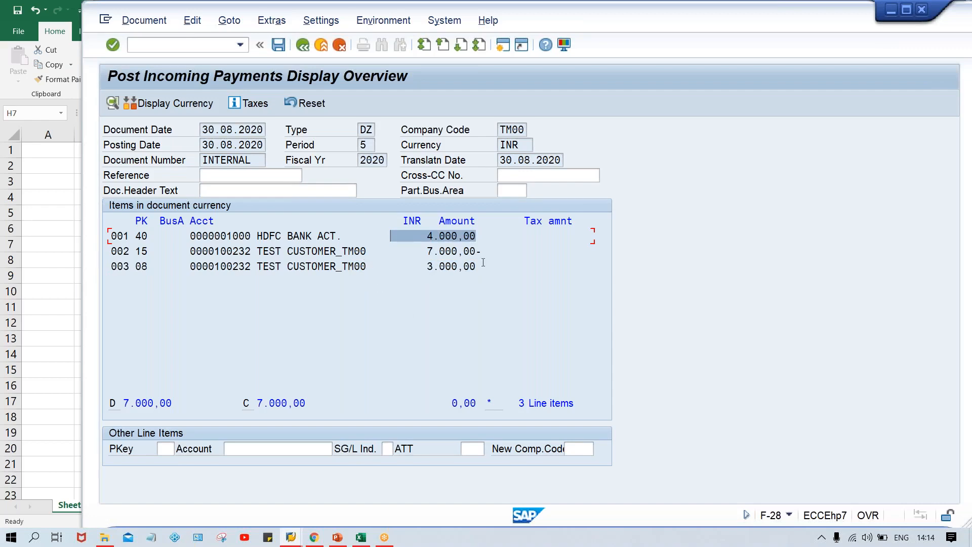
left_click(479, 267)
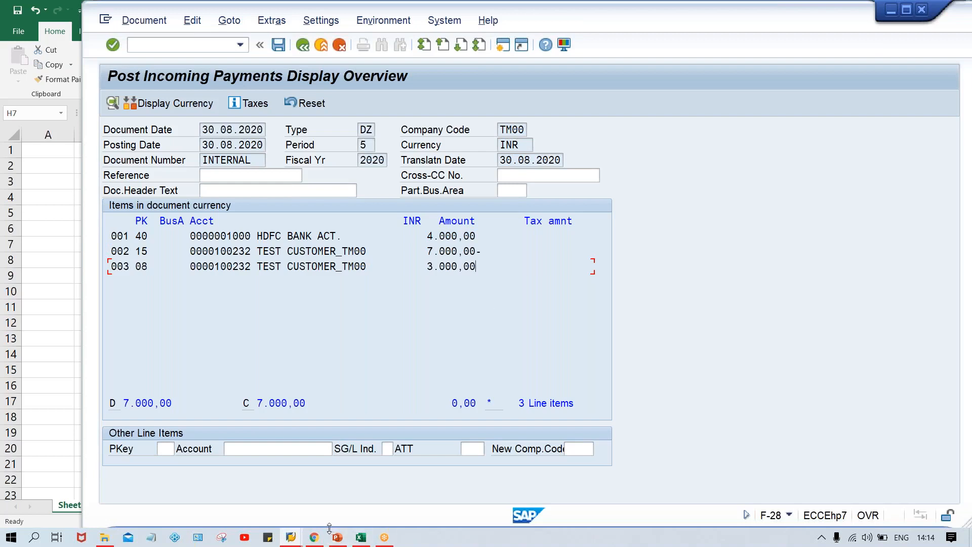
Compare the simulated customer lines in the payment overview with open item 4017 in the customer line item list
left_click(291, 538)
left_click(296, 511)
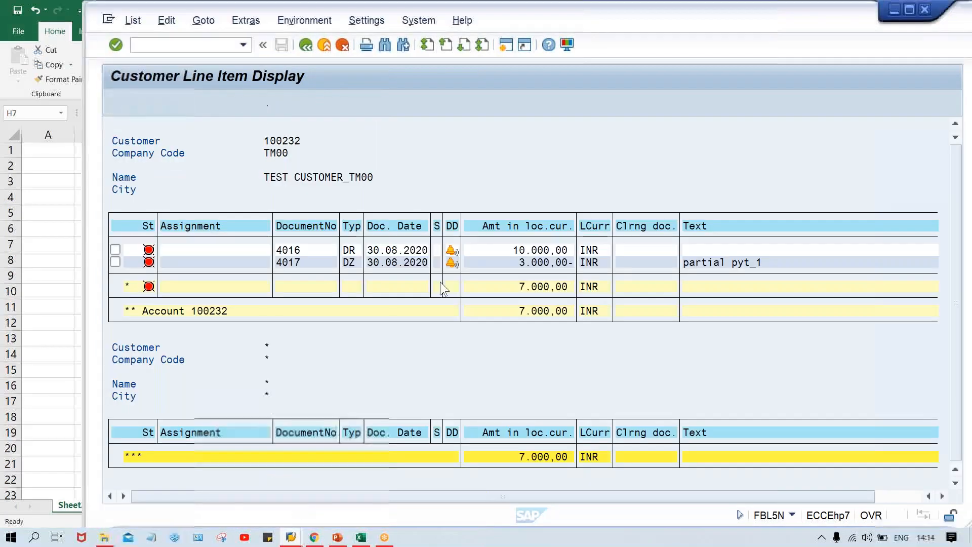
left_click(509, 258)
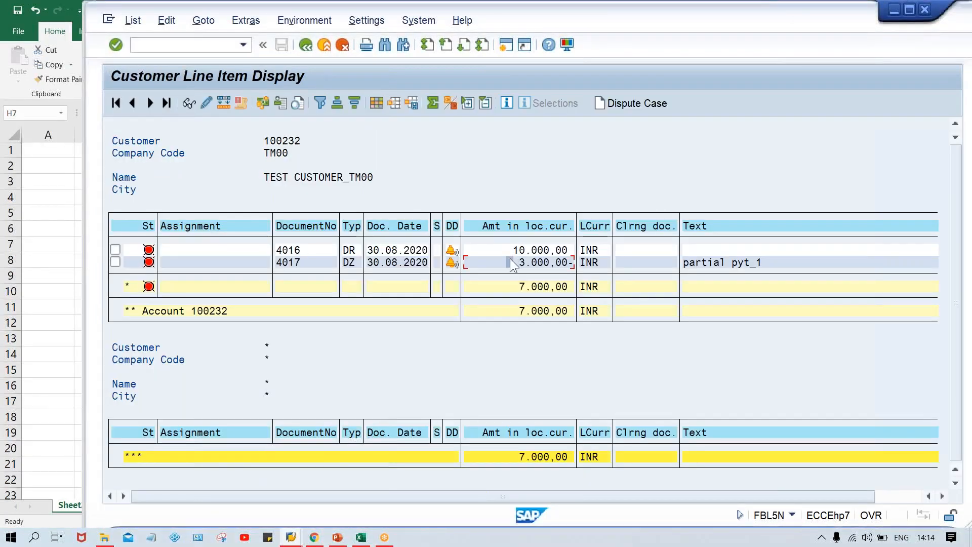
key("alt+Tab")
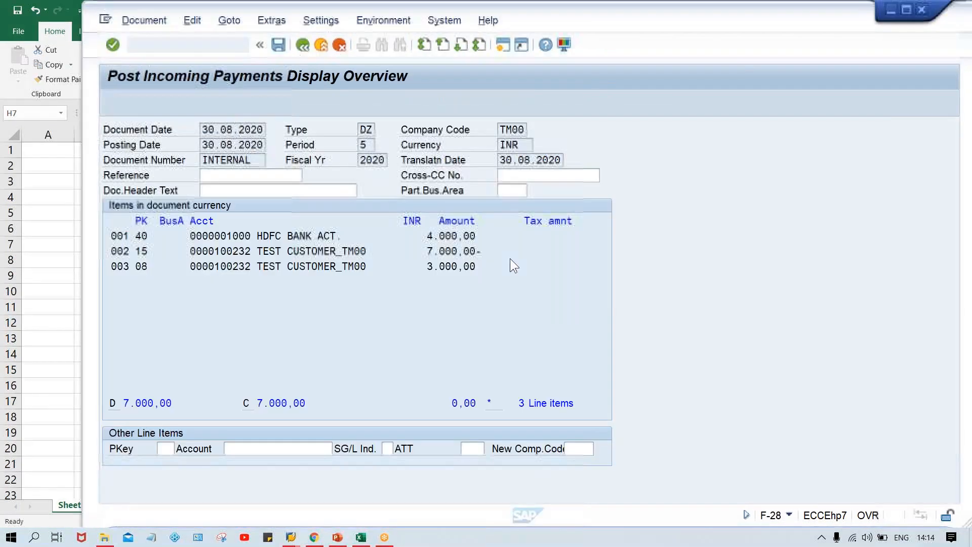
left_click(479, 272)
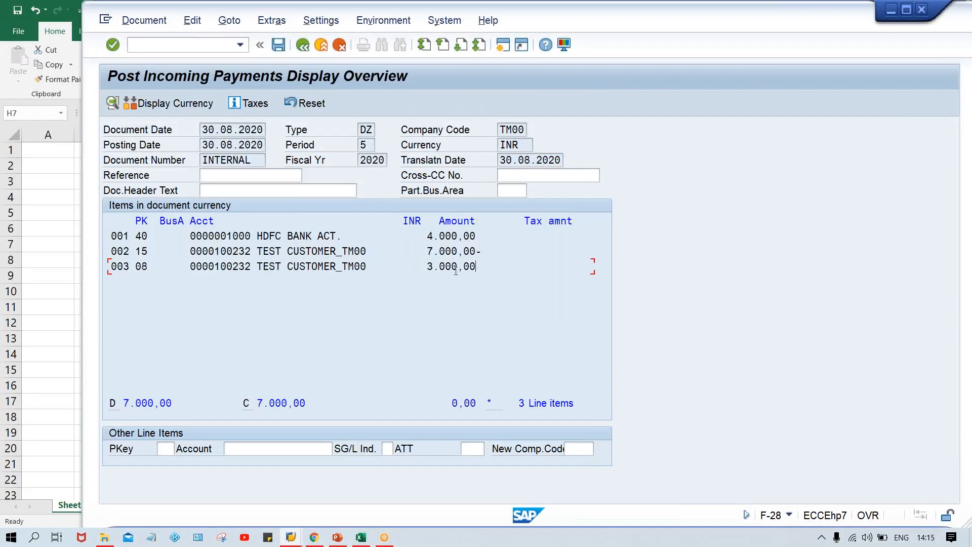
left_click_drag(476, 271, 417, 272)
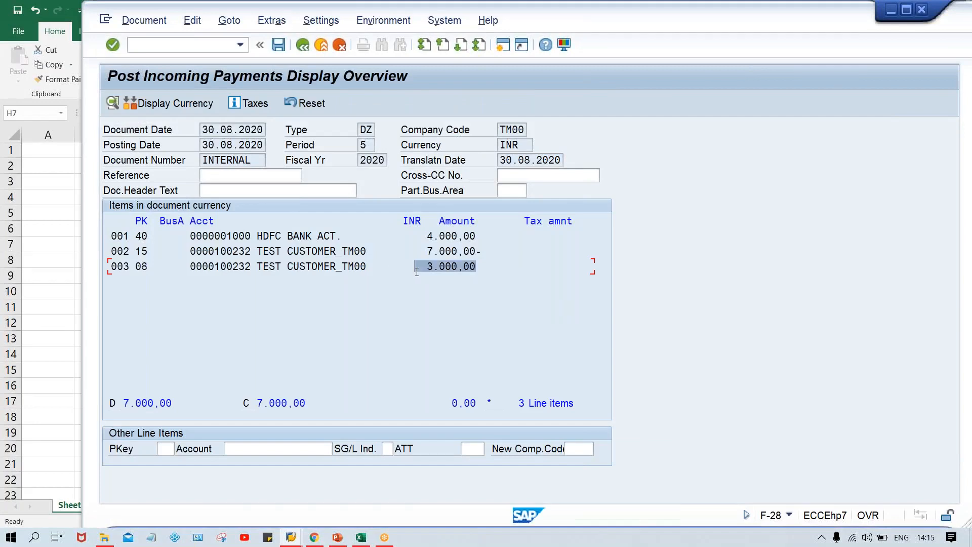
key("alt+Tab")
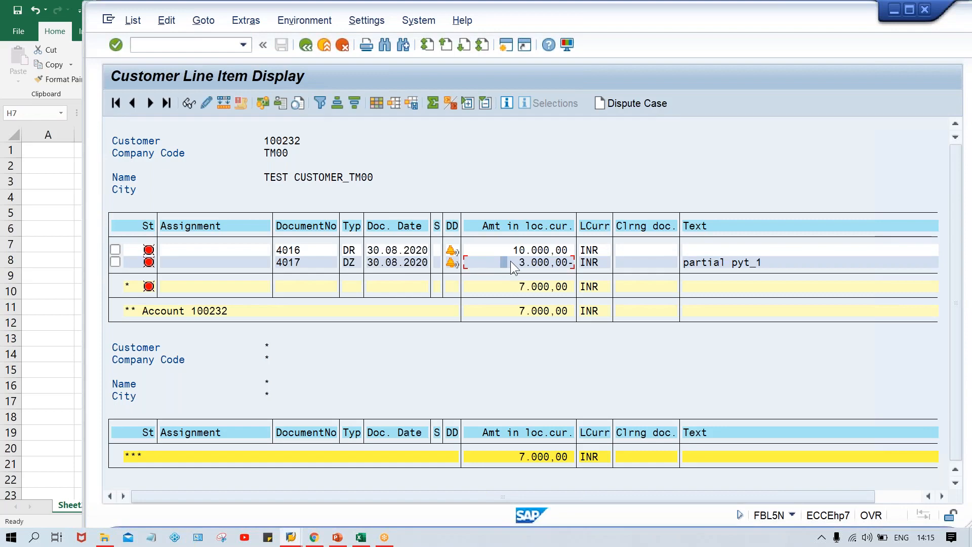
left_click(511, 262)
double_click(515, 262)
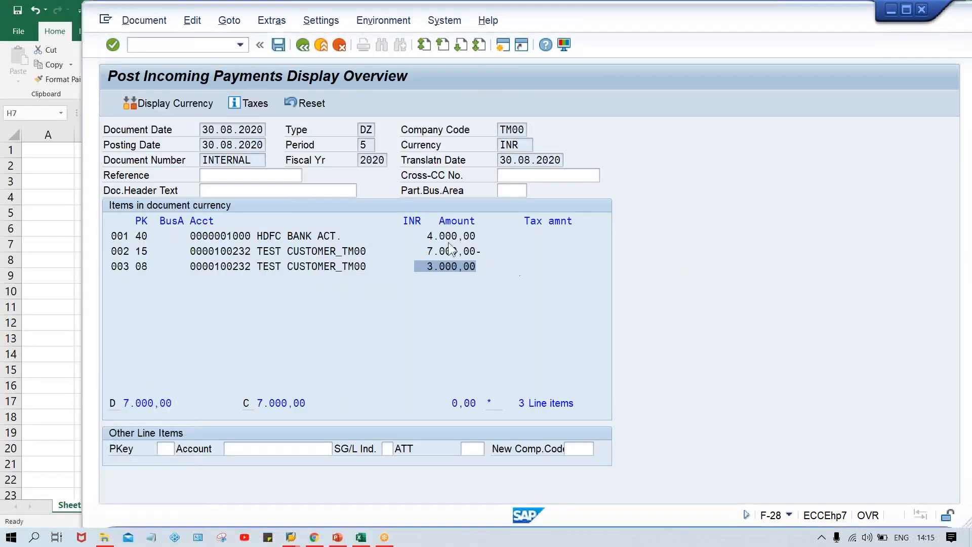
left_click_drag(427, 250, 482, 249)
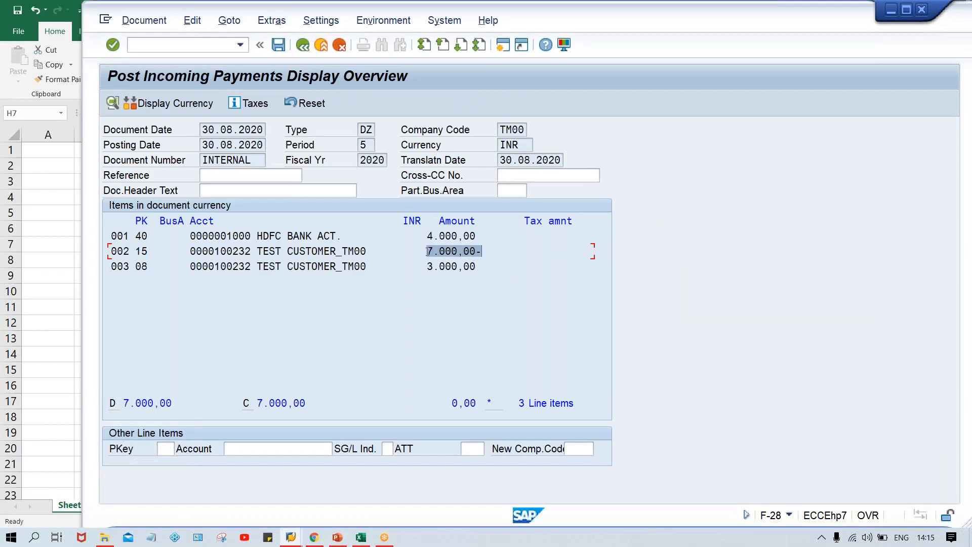
key("F3")
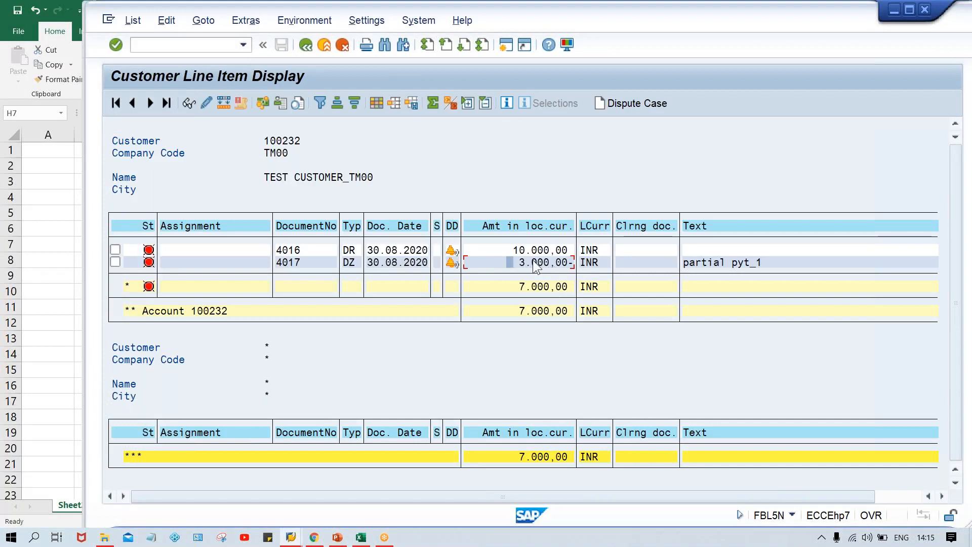
left_click(311, 259)
double_click(310, 257)
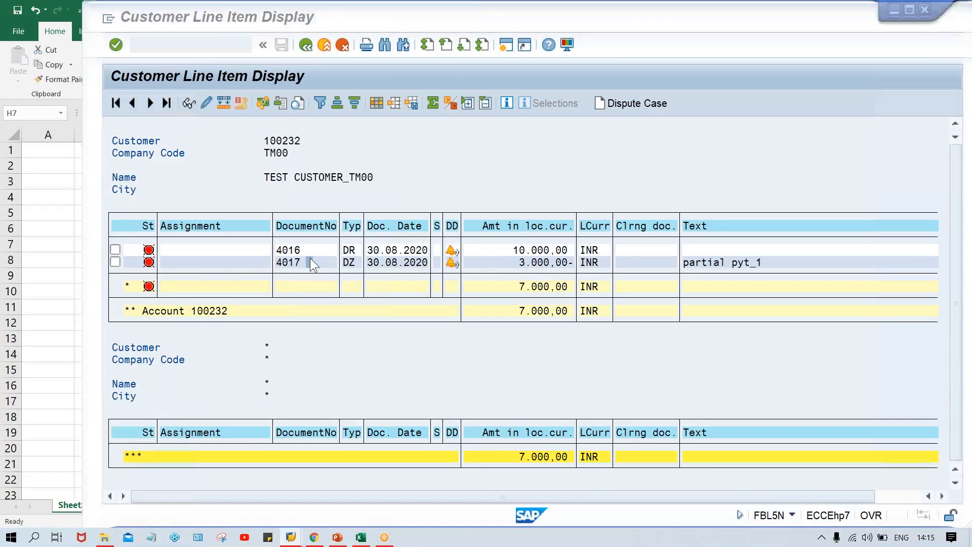
Post the incoming payment and record document number 4018 beside the 4000 part payment in cell J8 in Excel
key("ctrl+s")
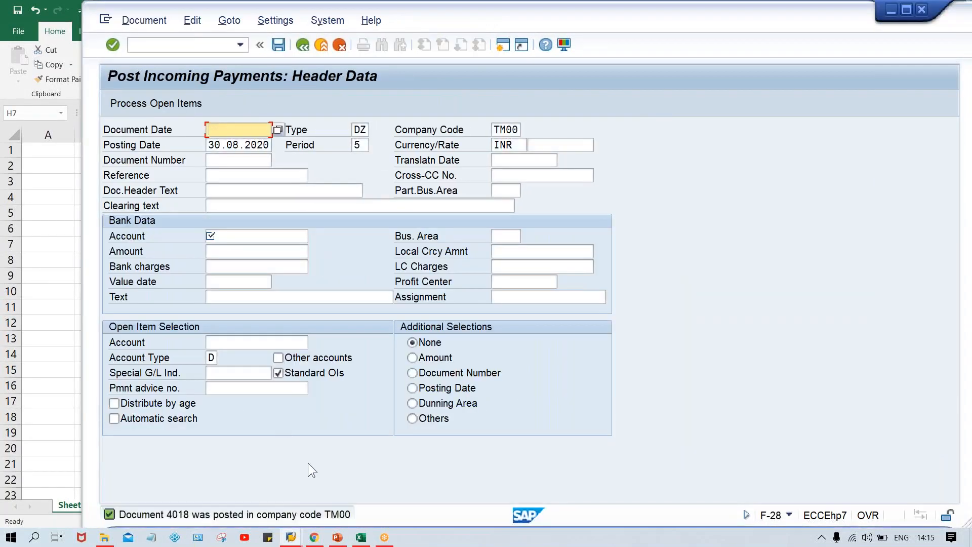
key("alt+Tab")
key("Tab")
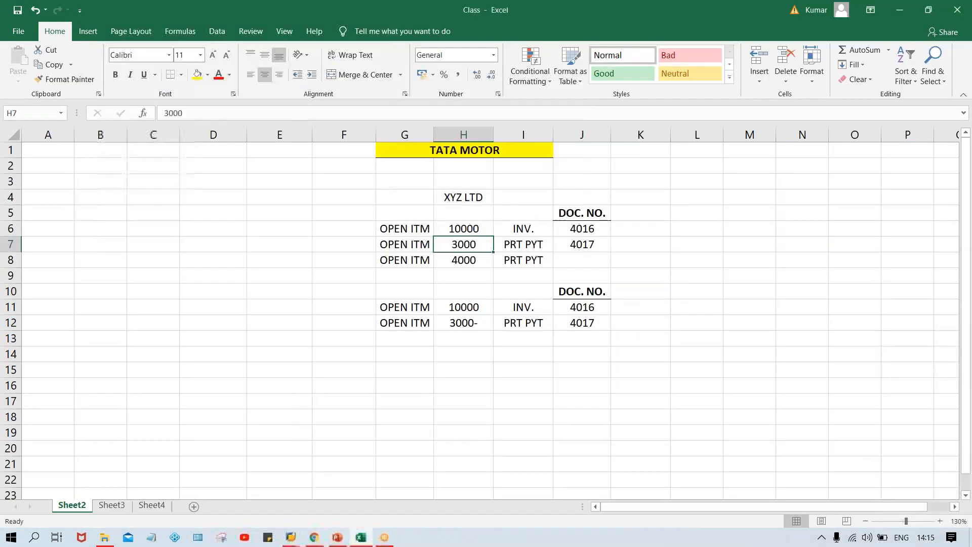
left_click(585, 262)
type("4018")
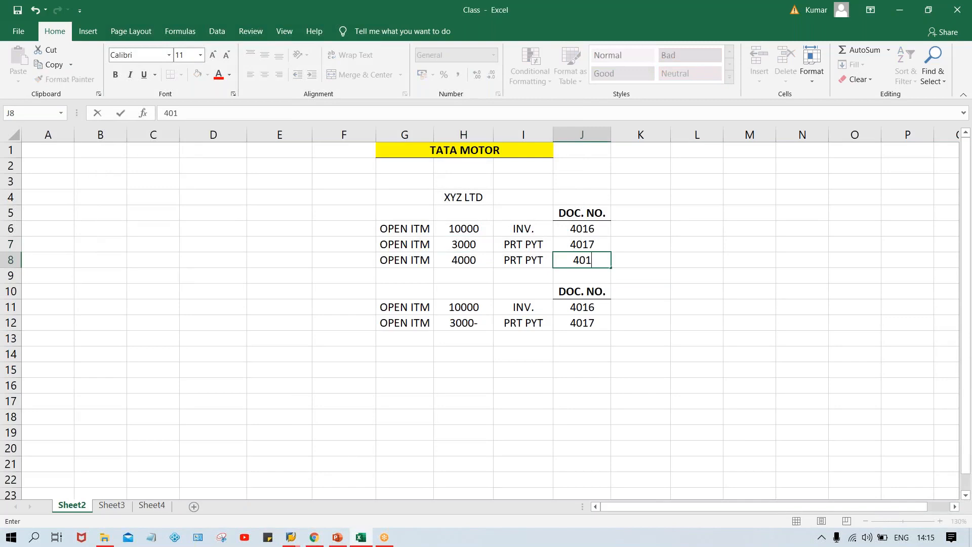
key("Return")
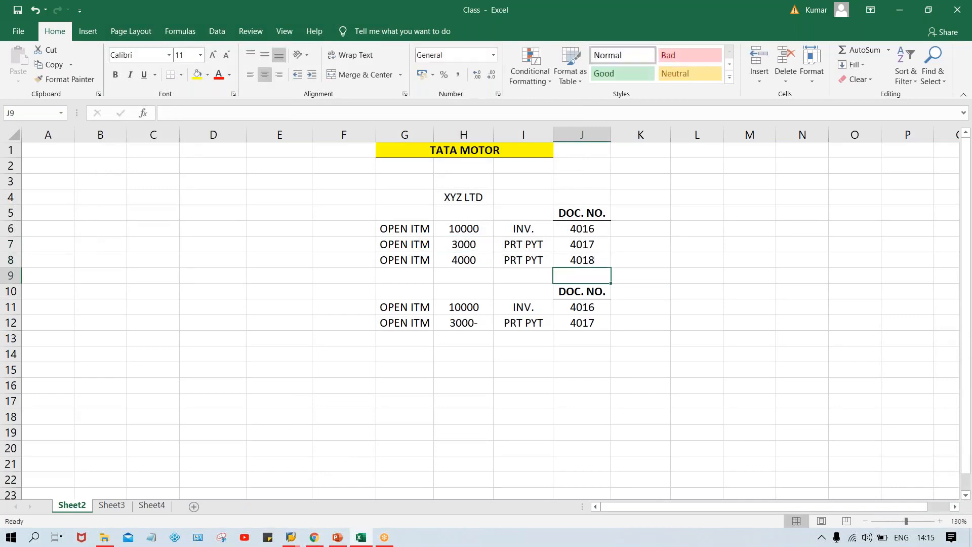
Add document number 4018 in cell J13 of the second table and fill PRT PYT into I13
left_click(570, 336)
type("4018")
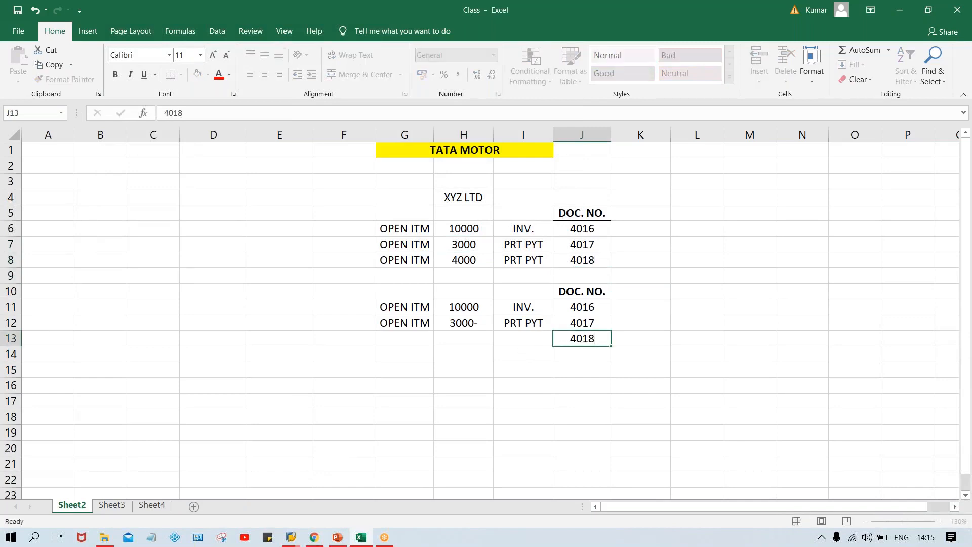
key("Return")
left_click(515, 342)
key("ctrl+d")
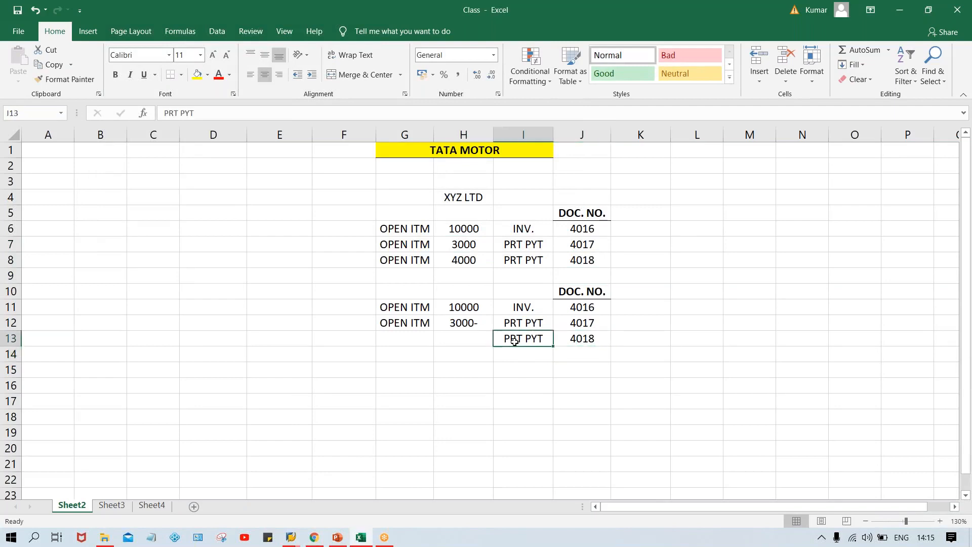
Highlight the 4017 part payment row G12:J12 of the second table with a yellow fill
left_click(471, 338)
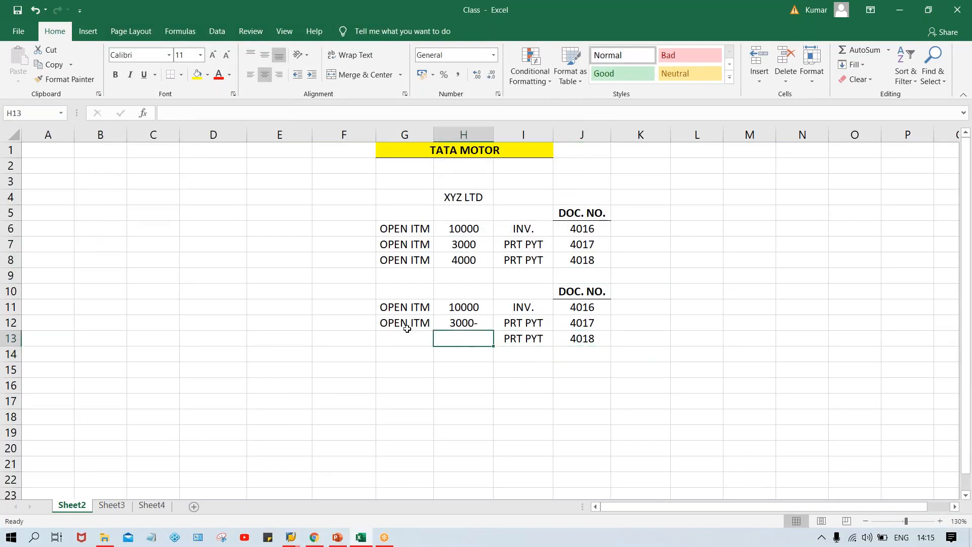
left_click_drag(398, 324, 586, 321)
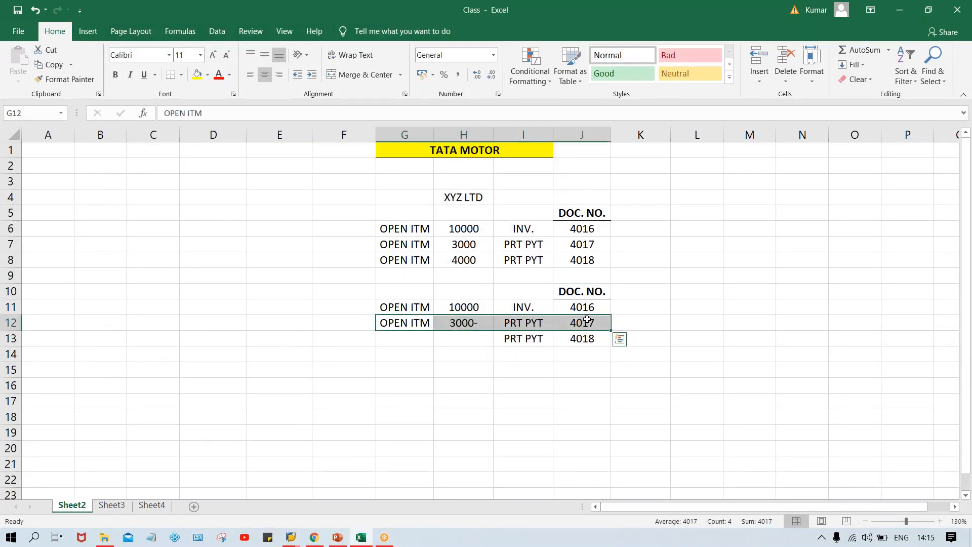
left_click(197, 76)
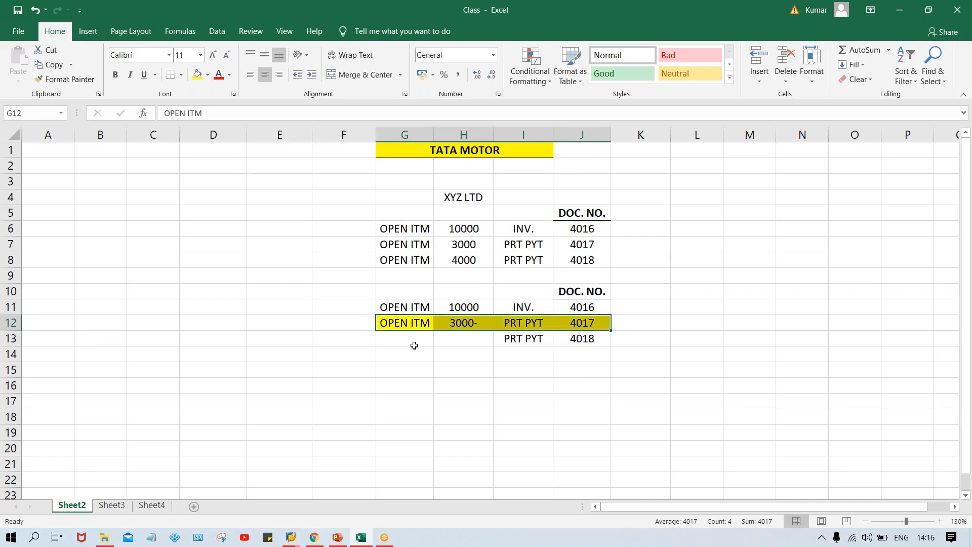
Complete the 4018 row of the second table with 7000- in H13 and OPEN ITM in G13, without yellow fill
left_click(478, 341)
type("7000-")
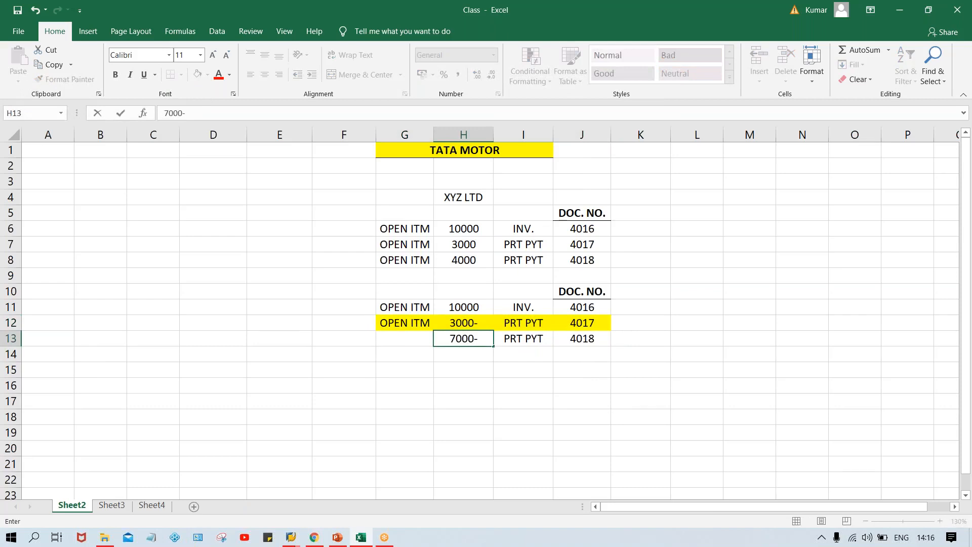
key("Return")
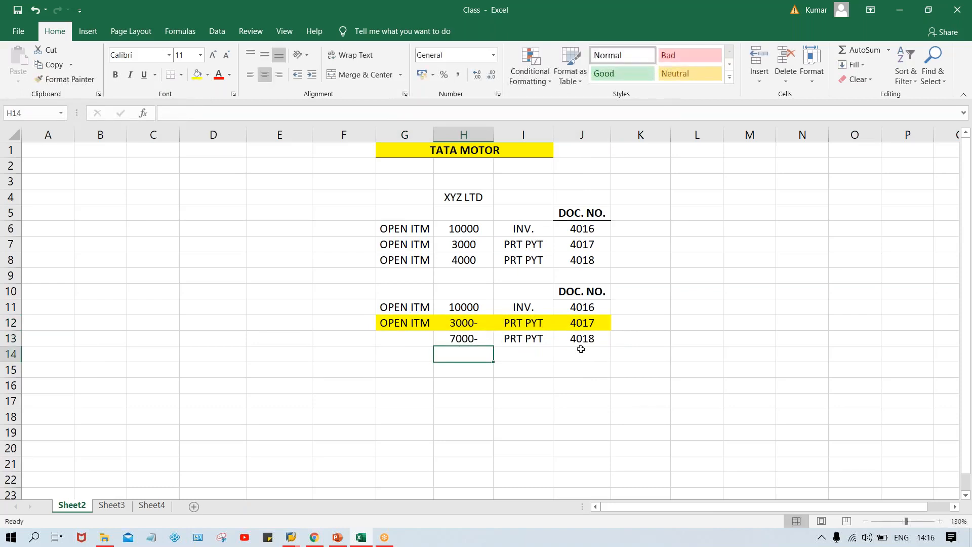
left_click(383, 344)
key("ctrl+d")
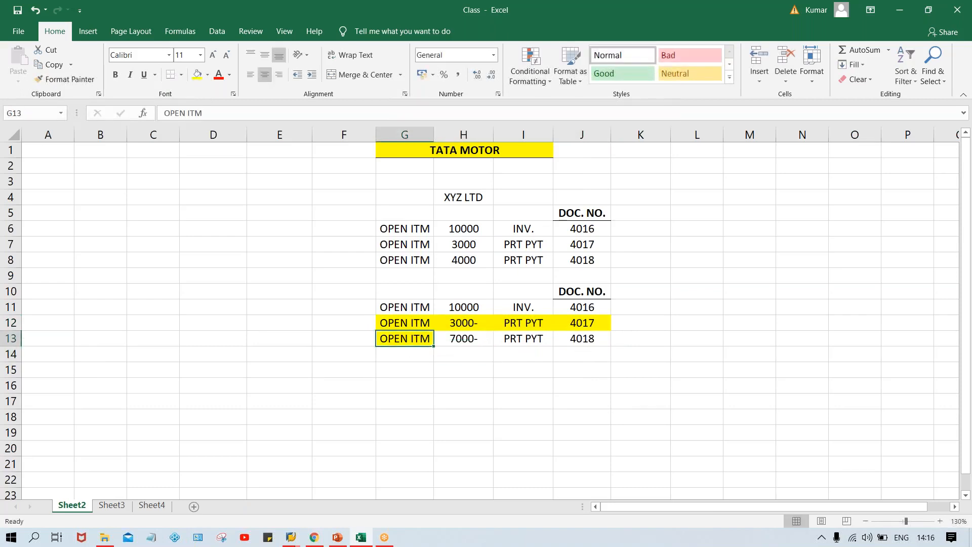
key("ctrl+z")
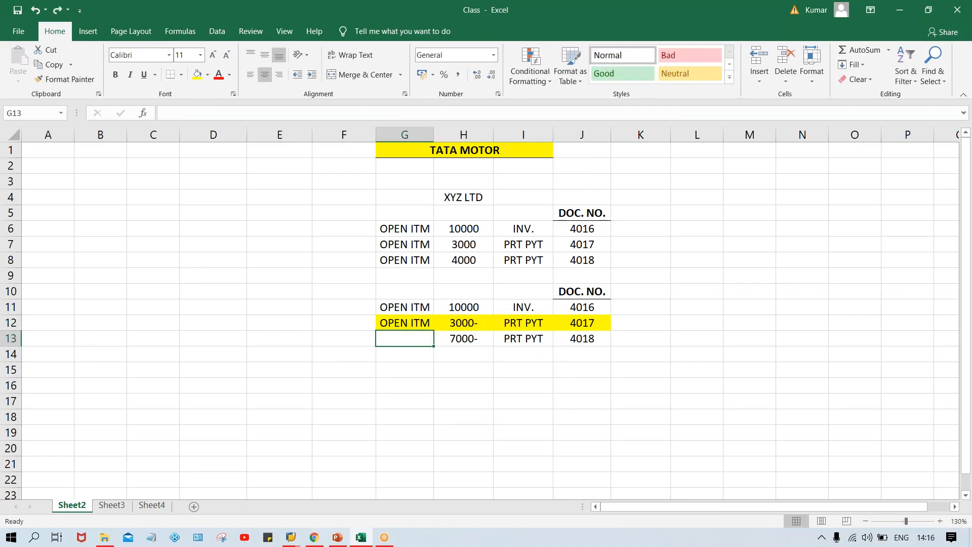
type("OPEN ITM")
key("Return")
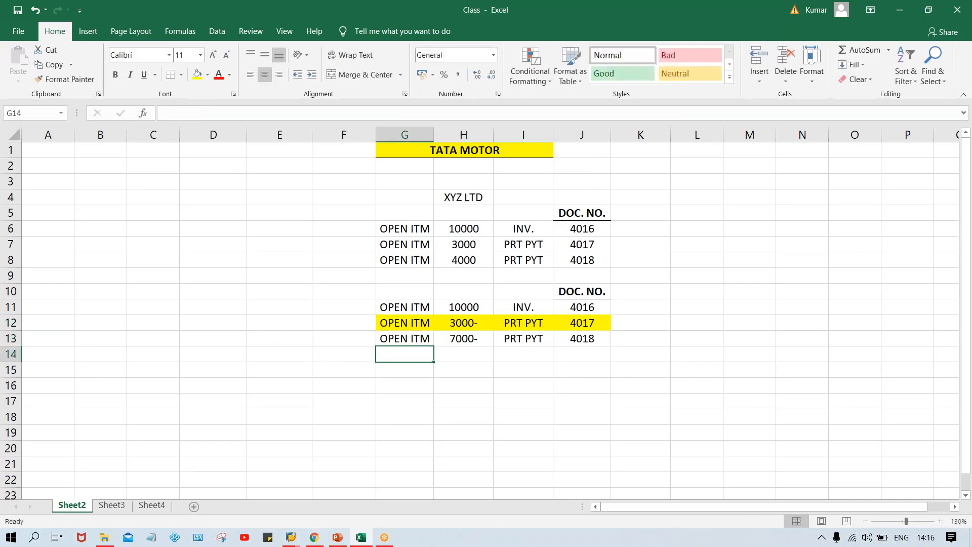
Switch to SAP, refresh the customer line item list and examine the open amounts of documents 4016 and 4018 and their balance
left_click(484, 323)
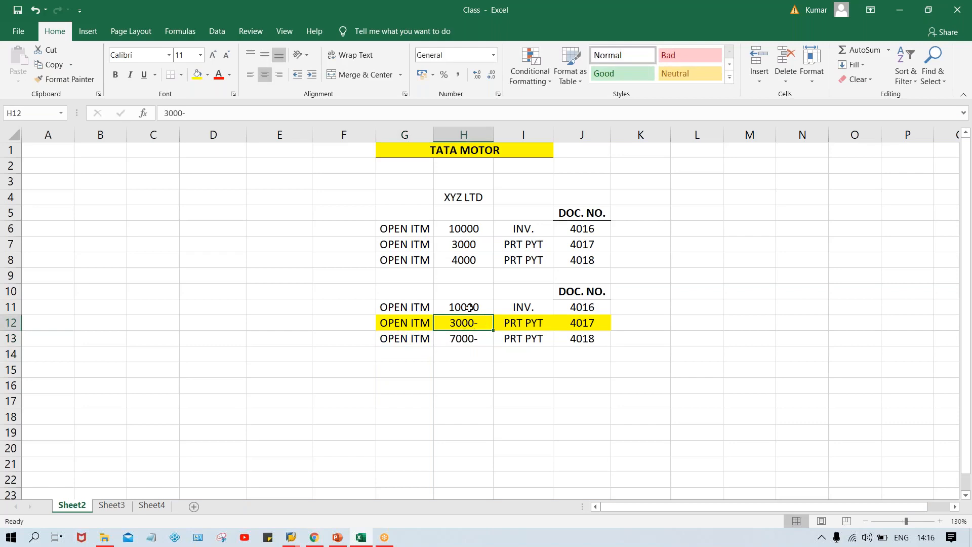
left_click(469, 308)
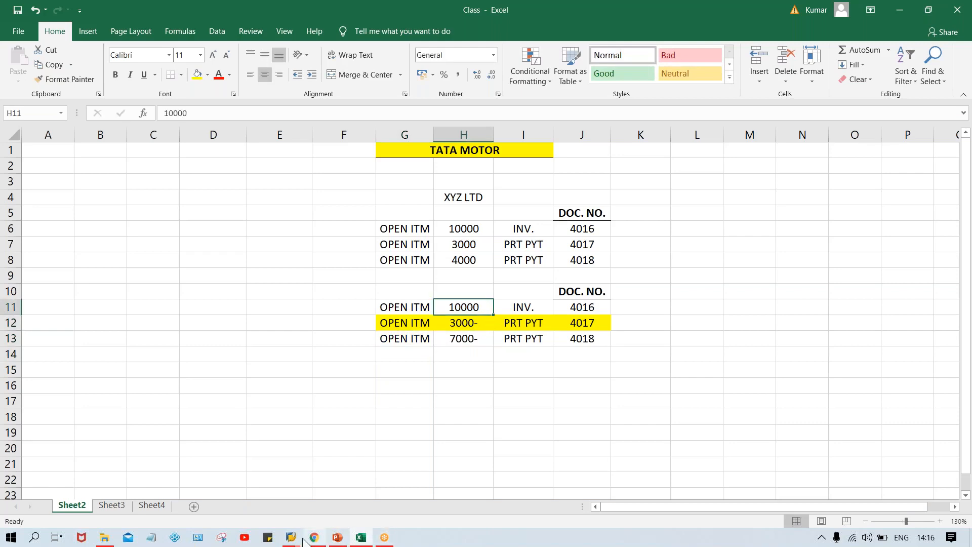
mouse_move(289, 539)
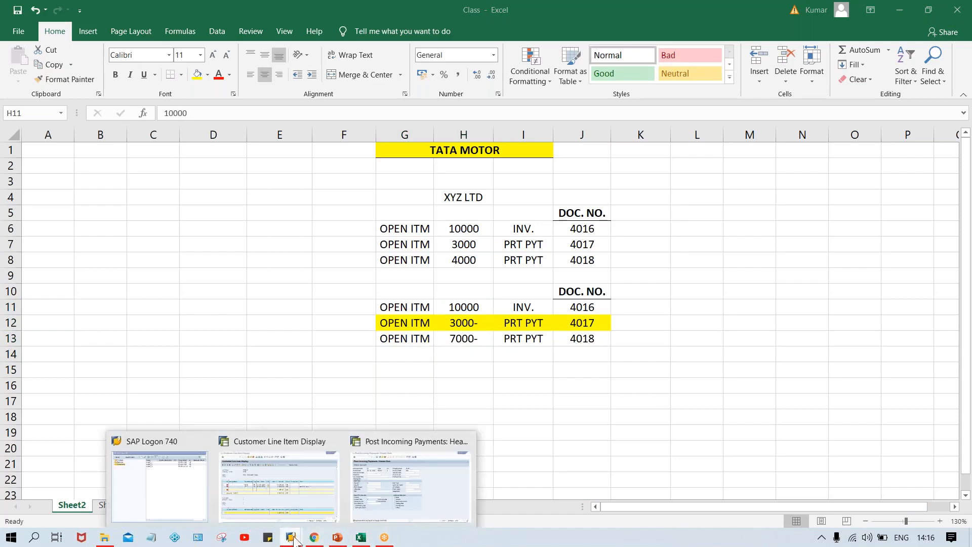
left_click(288, 494)
left_click(132, 21)
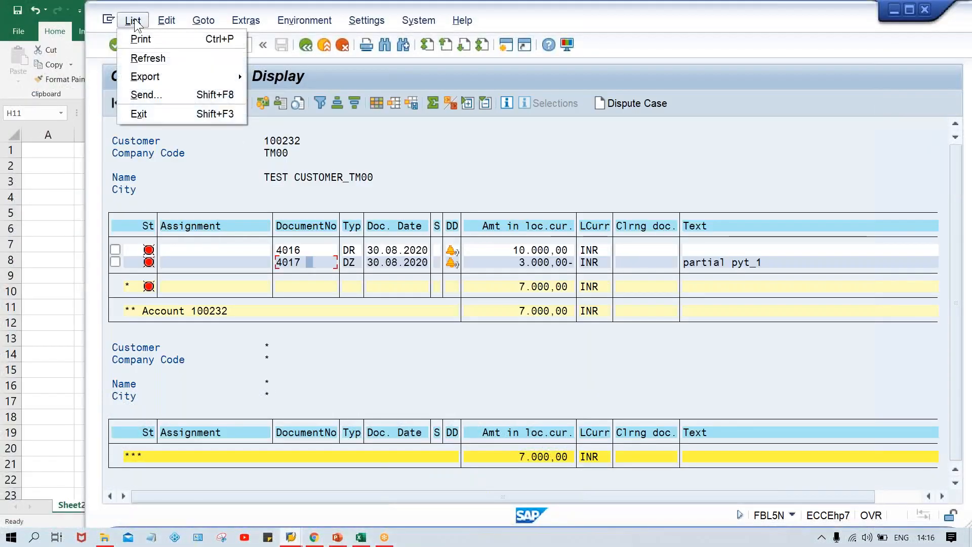
left_click(148, 60)
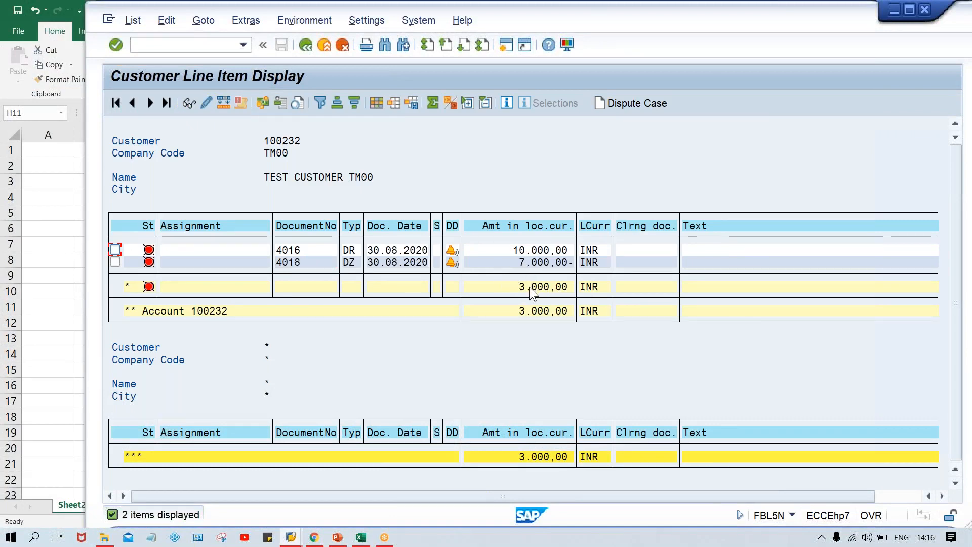
left_click(513, 263)
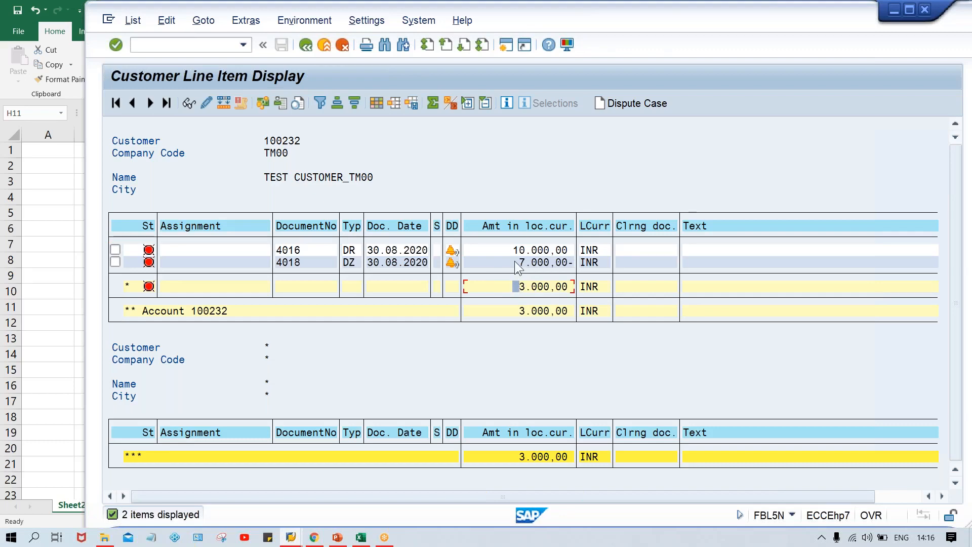
left_click(516, 262)
left_click(620, 267)
Fill in a new incoming payment with document date 30.08.2020, the bank G/L account and an amount of 3000
left_click(290, 539)
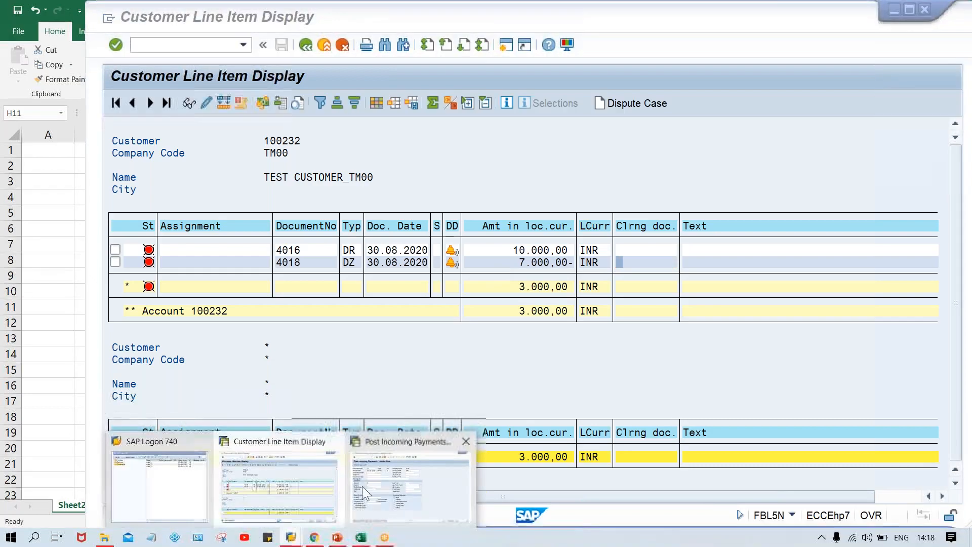
left_click(405, 476)
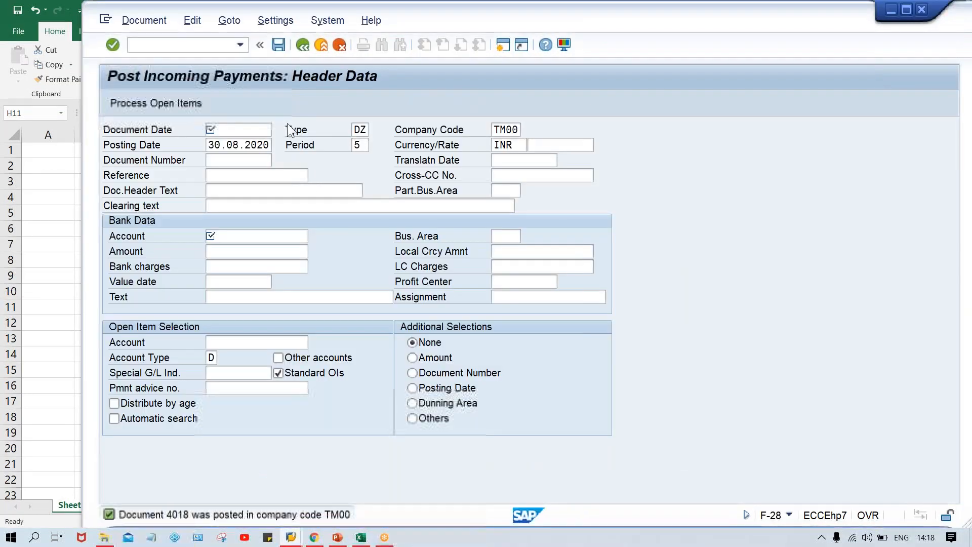
left_click(243, 132)
key("Down")
key("Return")
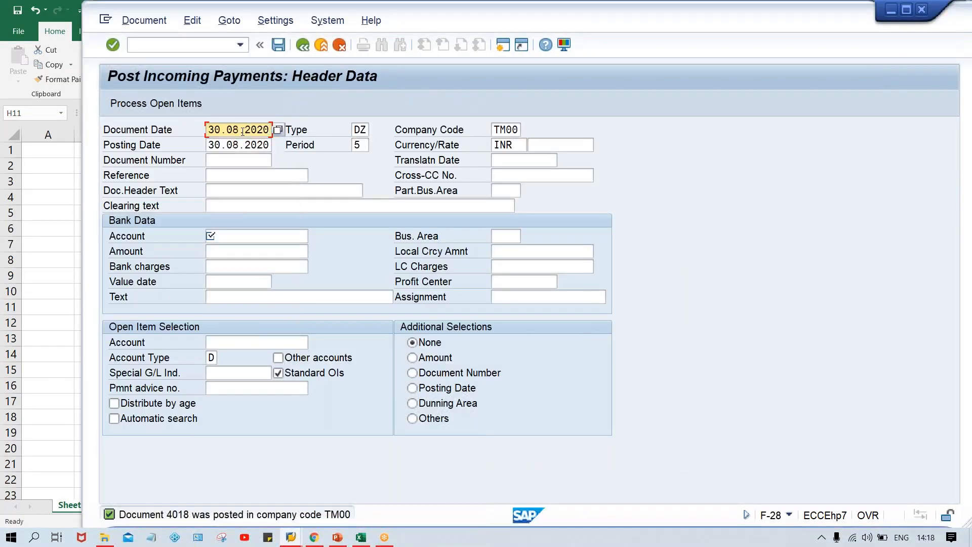
key("Return")
key("Up")
key("Up")
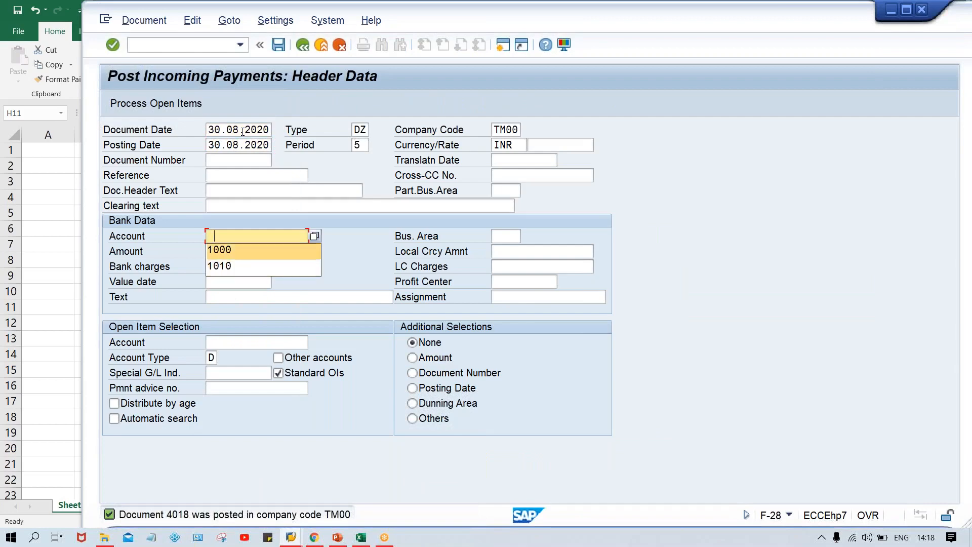
key("Return")
key("Tab")
key("Tab")
type("3000")
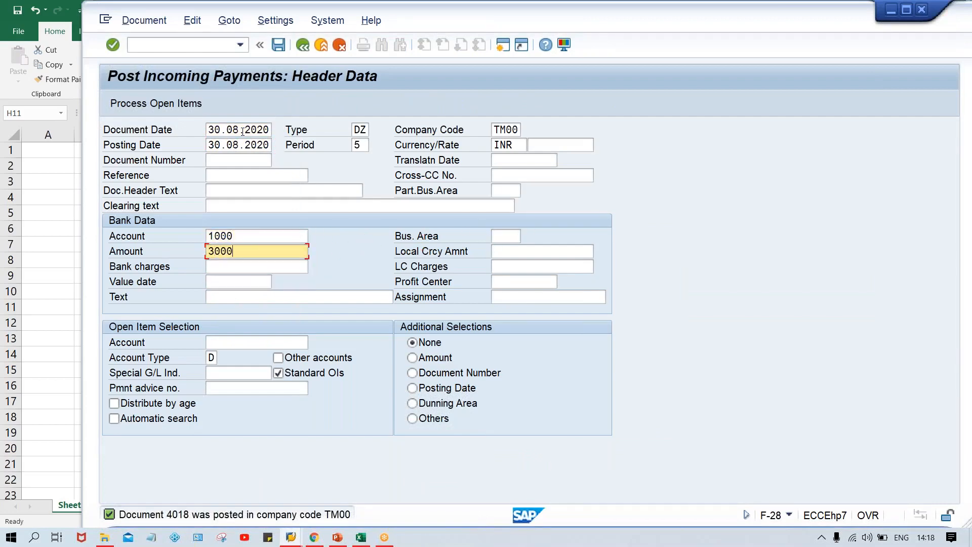
Process the open items of the test customer and check the partial payment amounts assigned to documents 4016 and 4018
key("Return")
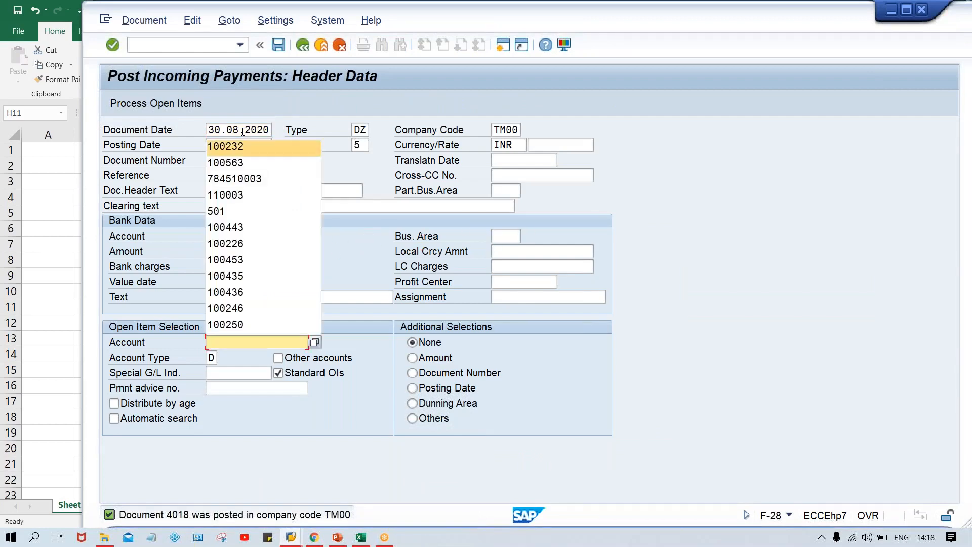
key("Return")
key("Return")
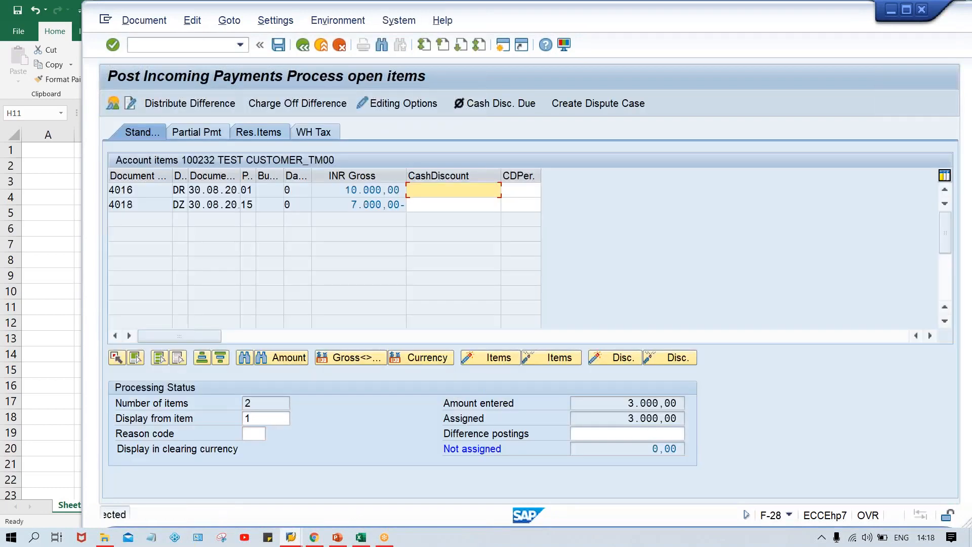
left_click(196, 131)
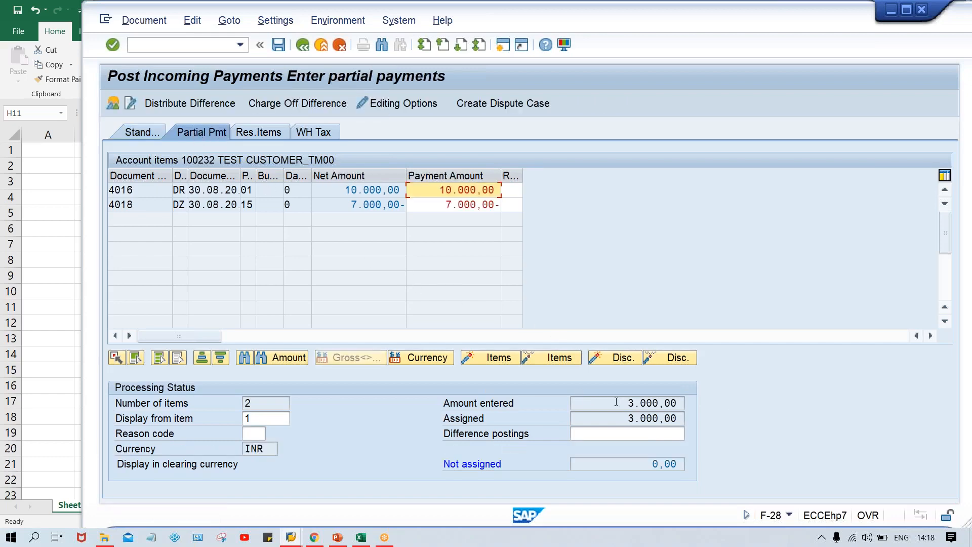
left_click_drag(445, 206, 539, 212)
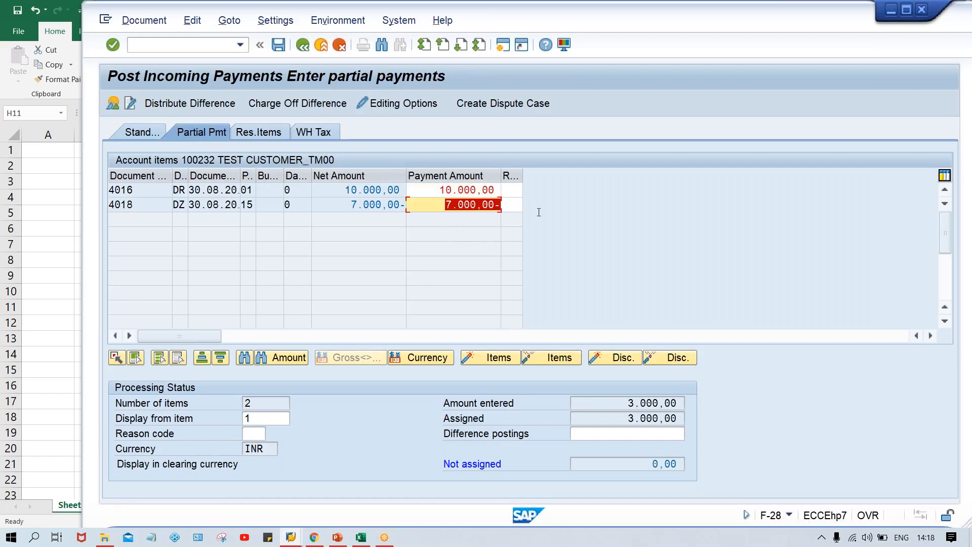
left_click_drag(453, 191, 539, 194)
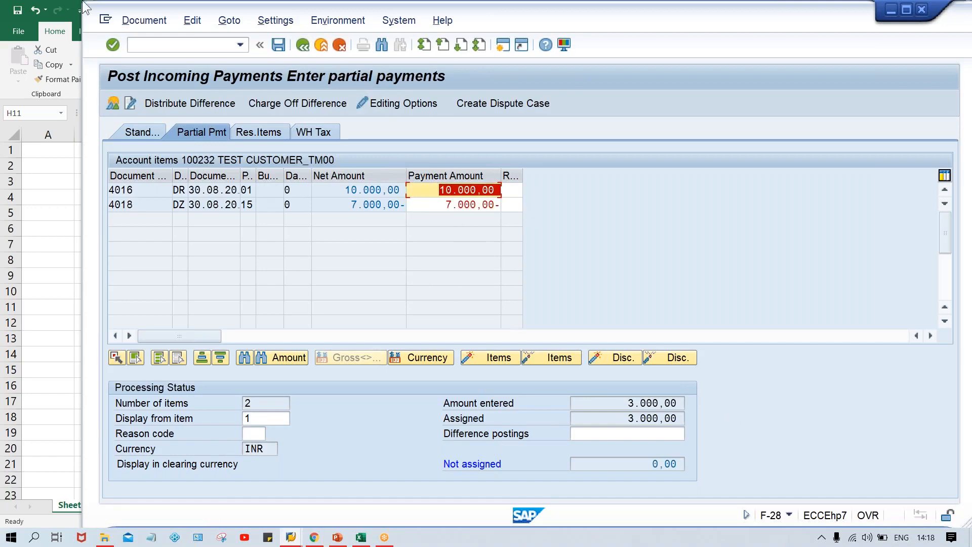
Simulate the 3000 incoming payment document and post it
left_click(156, 20)
left_click(160, 57)
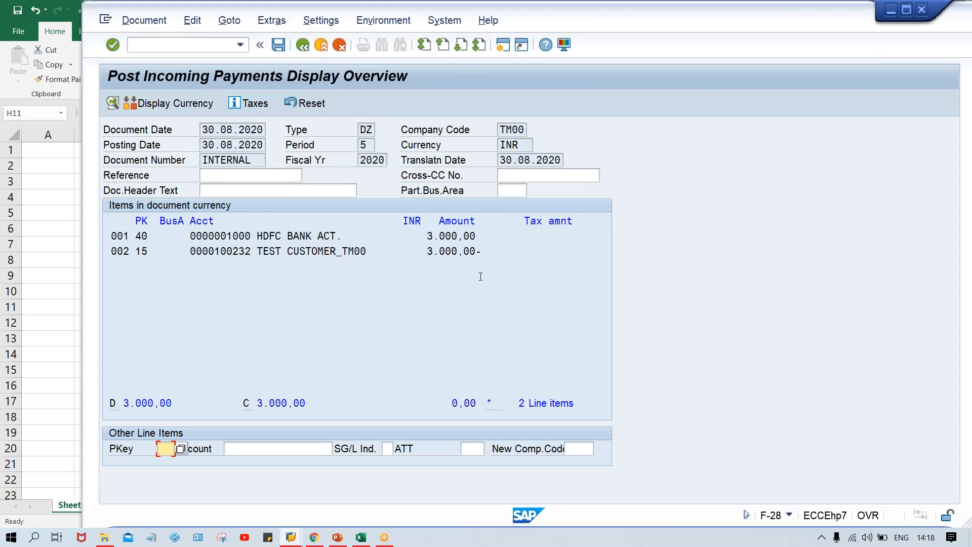
key("ctrl+s")
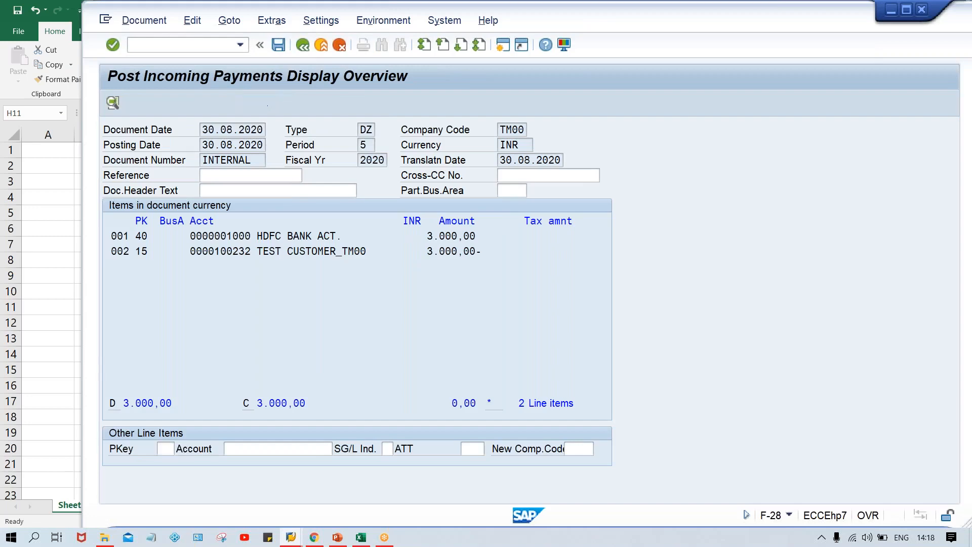
Refresh the customer line item list to check for remaining open items and return to its selection screen
left_click(291, 537)
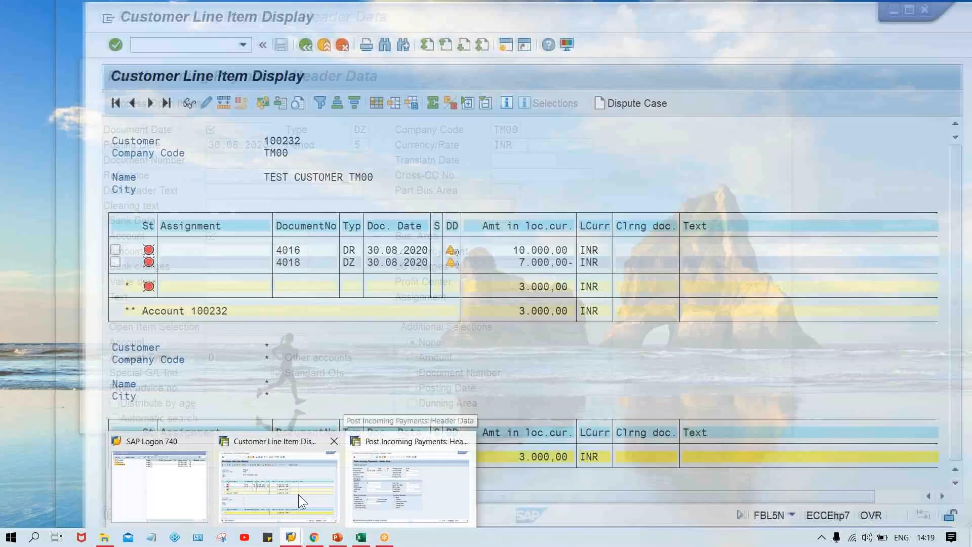
left_click(299, 495)
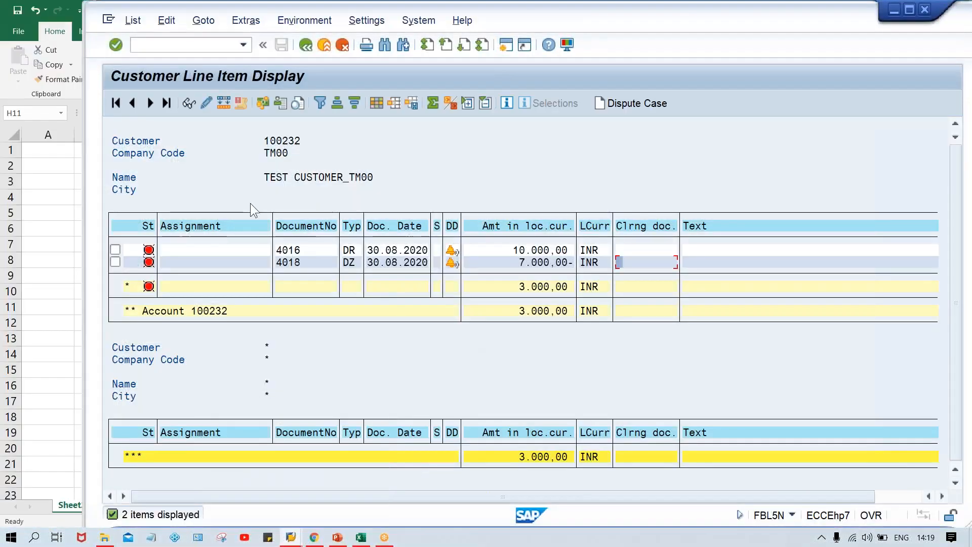
left_click(133, 22)
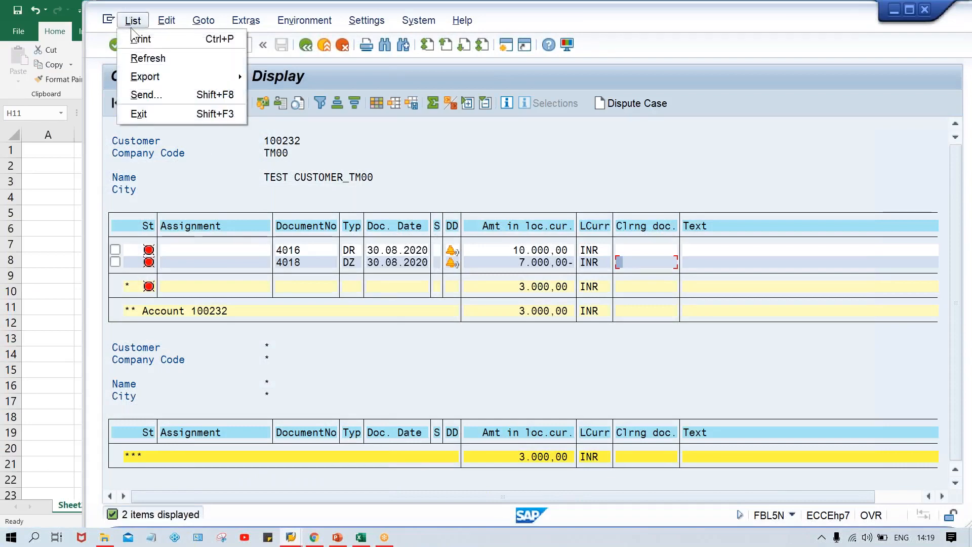
left_click(143, 57)
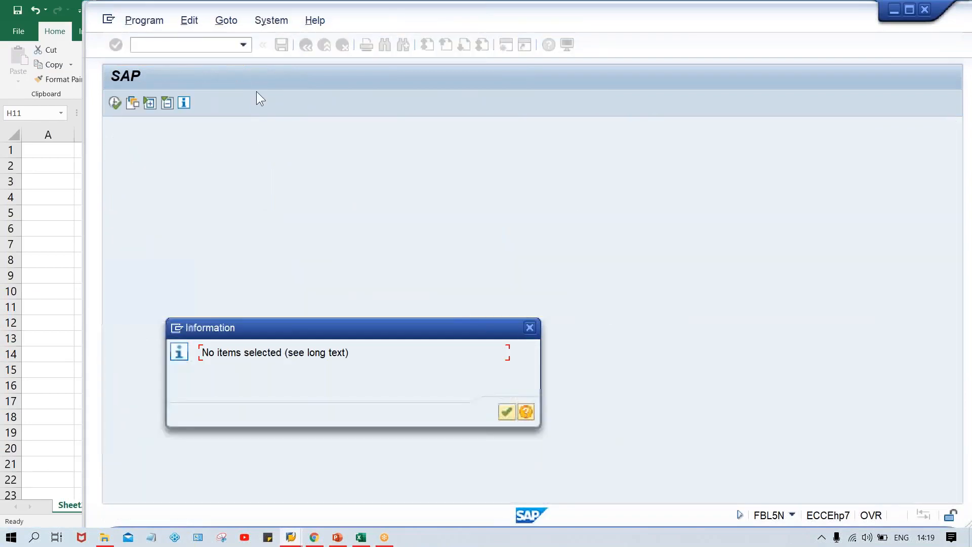
key("Return")
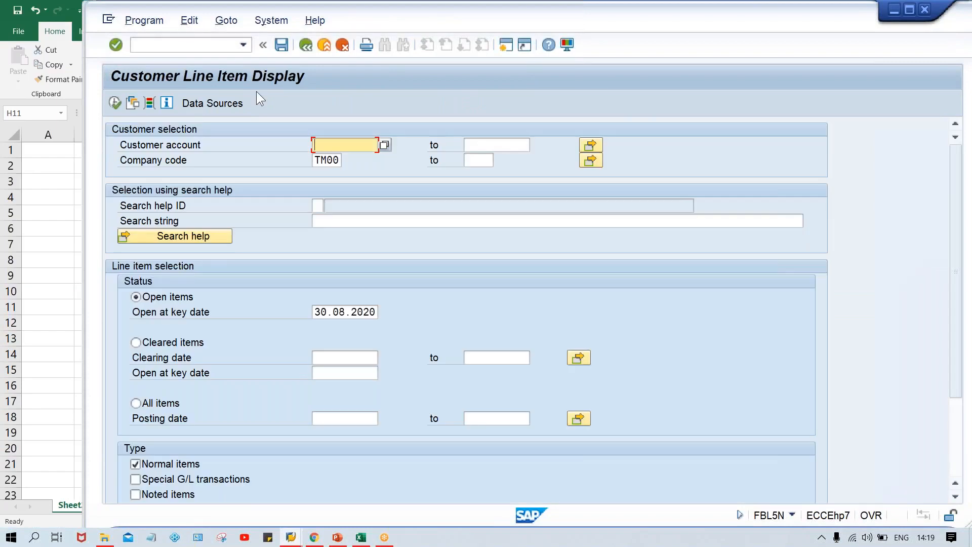